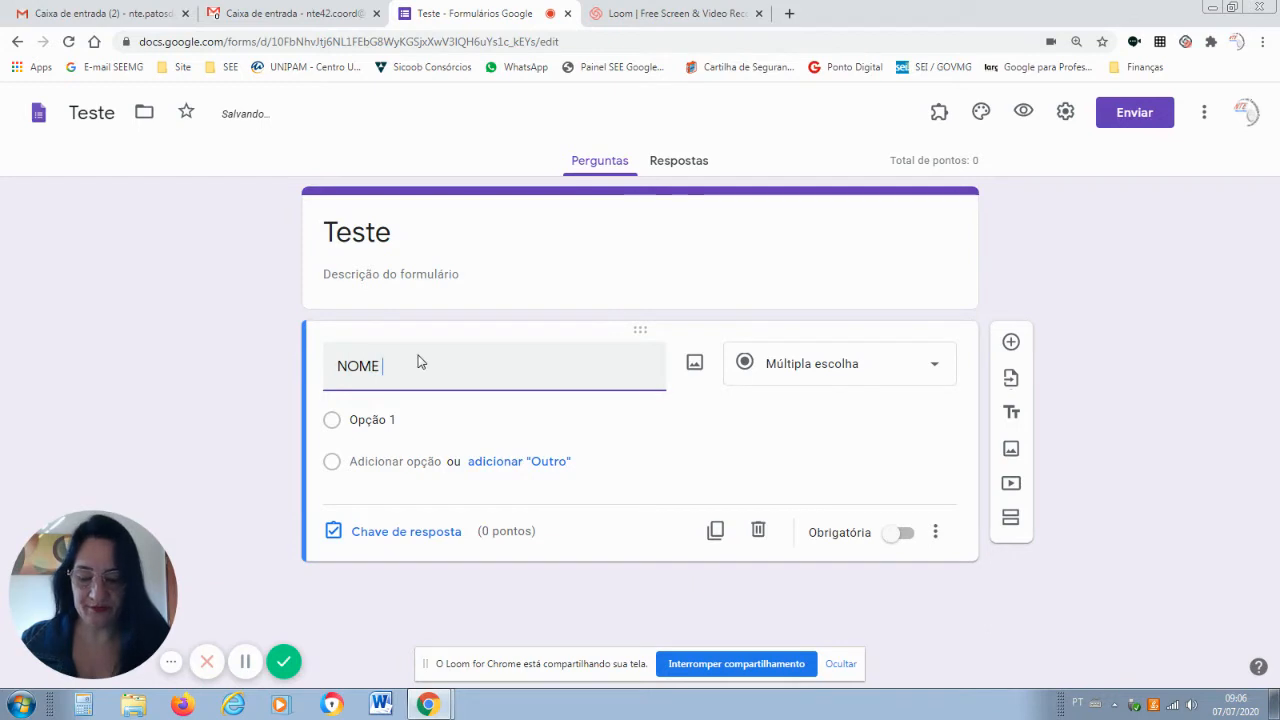
Complete the first question title as 'NOME COMPLETO' and add a second question below it.
text(COMPLETO)
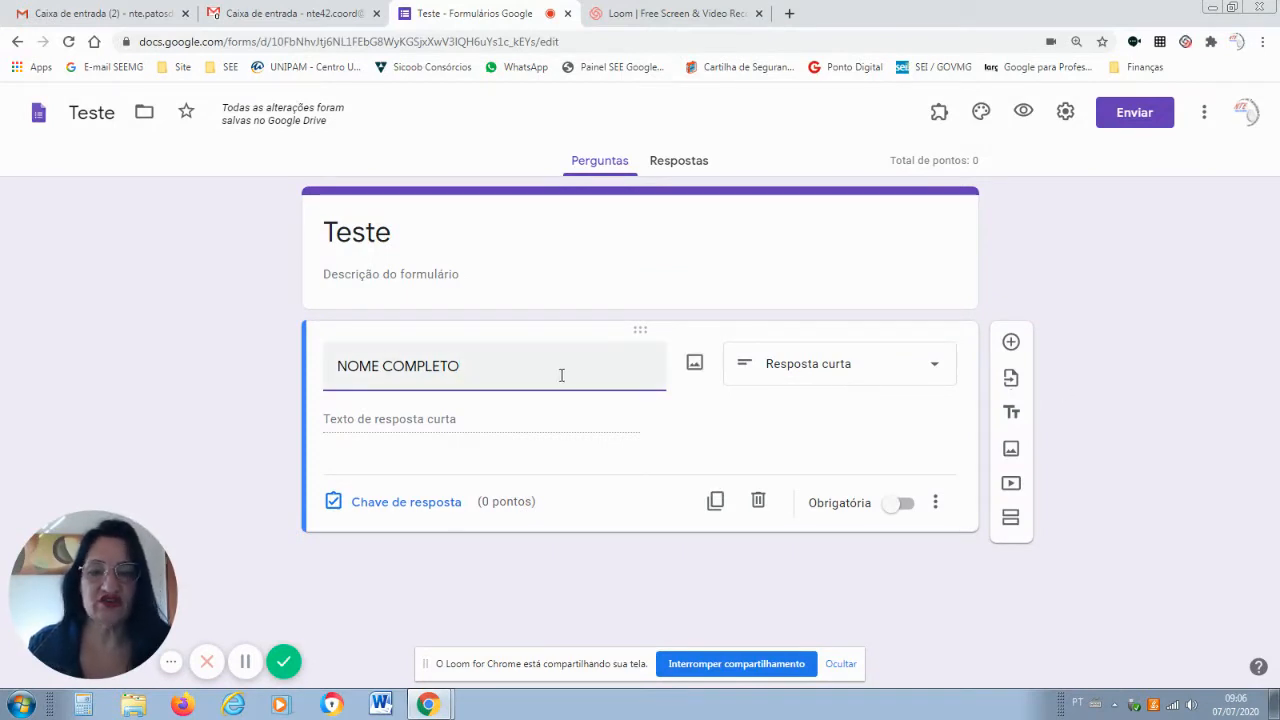
click(1010, 343)
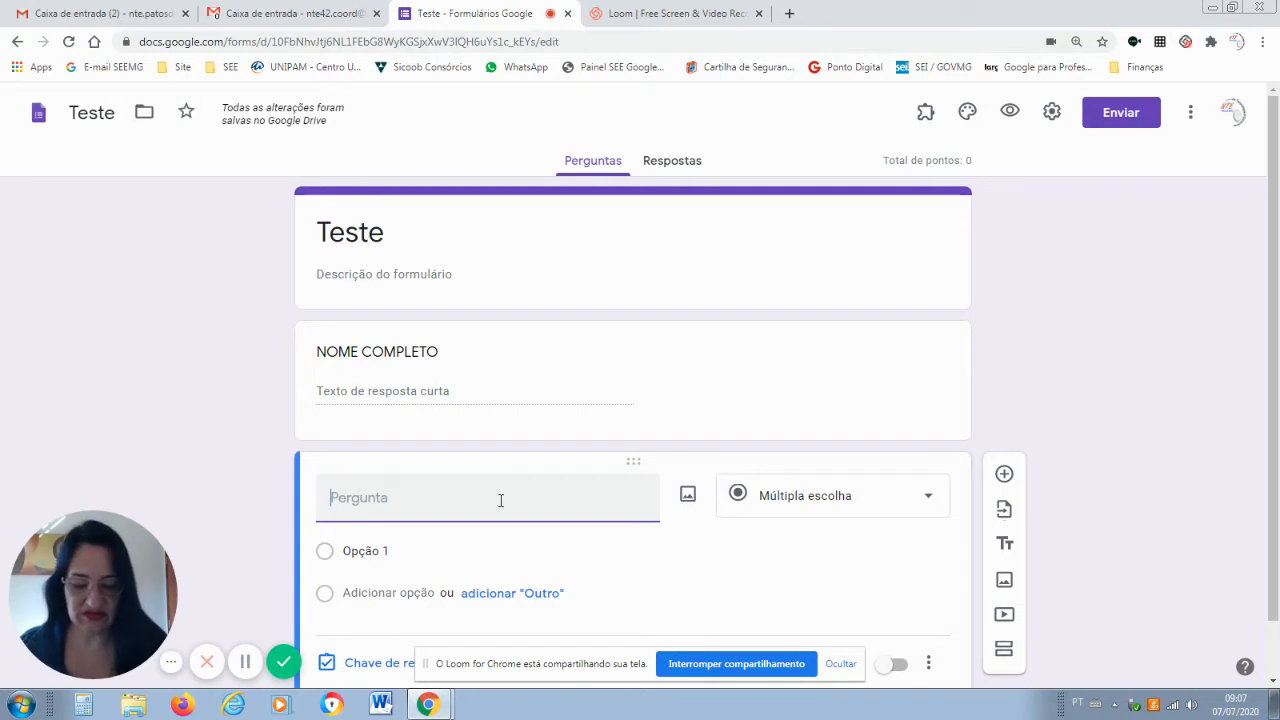
Title the second question 'DESCREVA COM SUAS PALAVRAS' as a paragraph question, then add a third question.
text(DESCR)
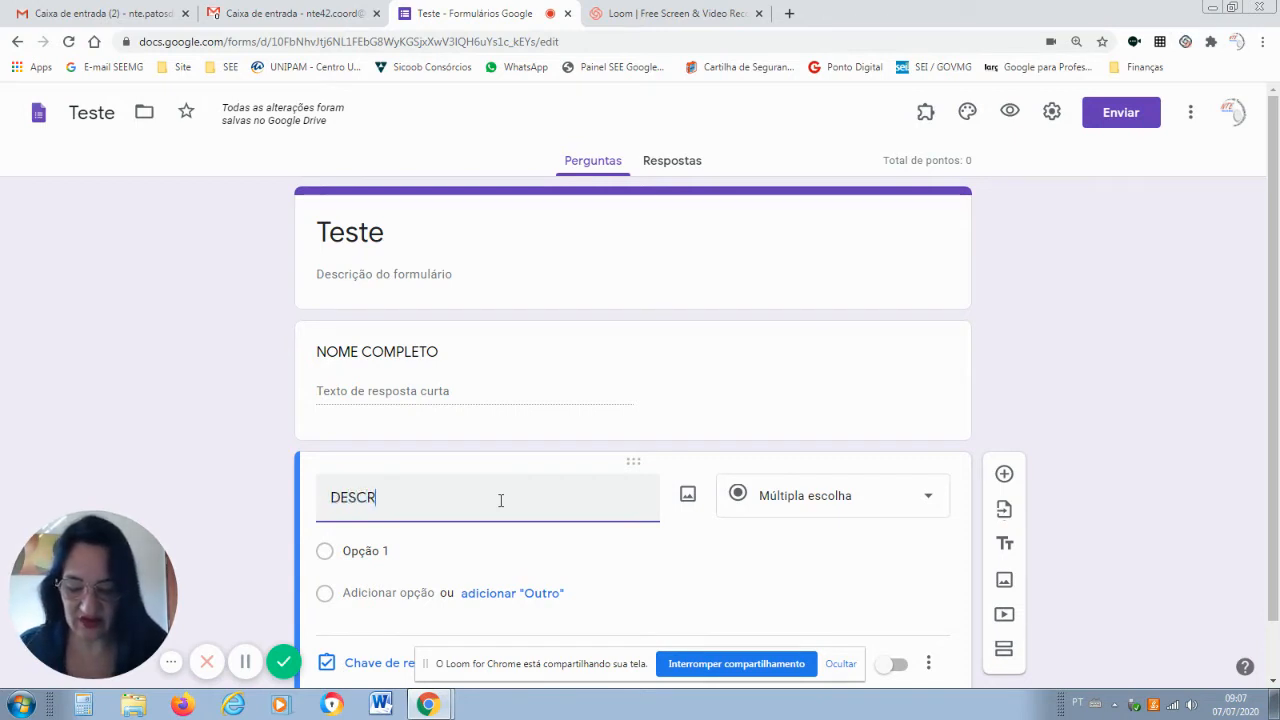
text(EVA C)
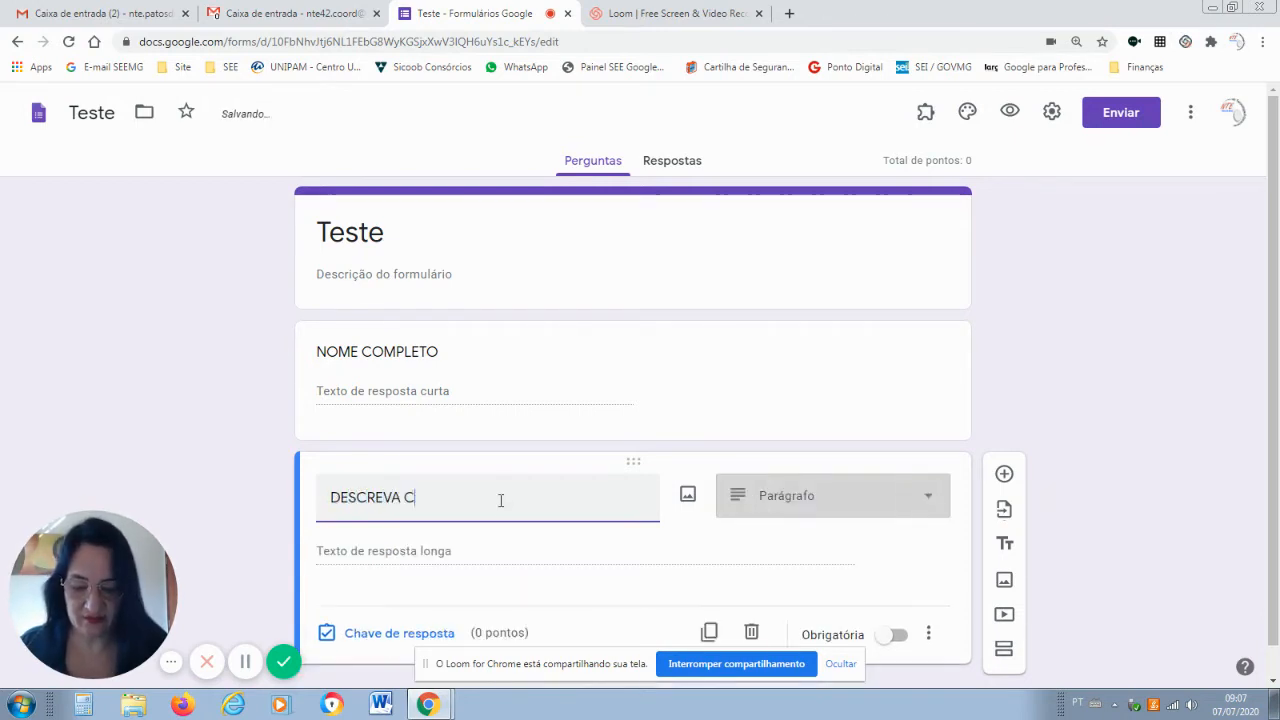
text(OM SUAS PALA)
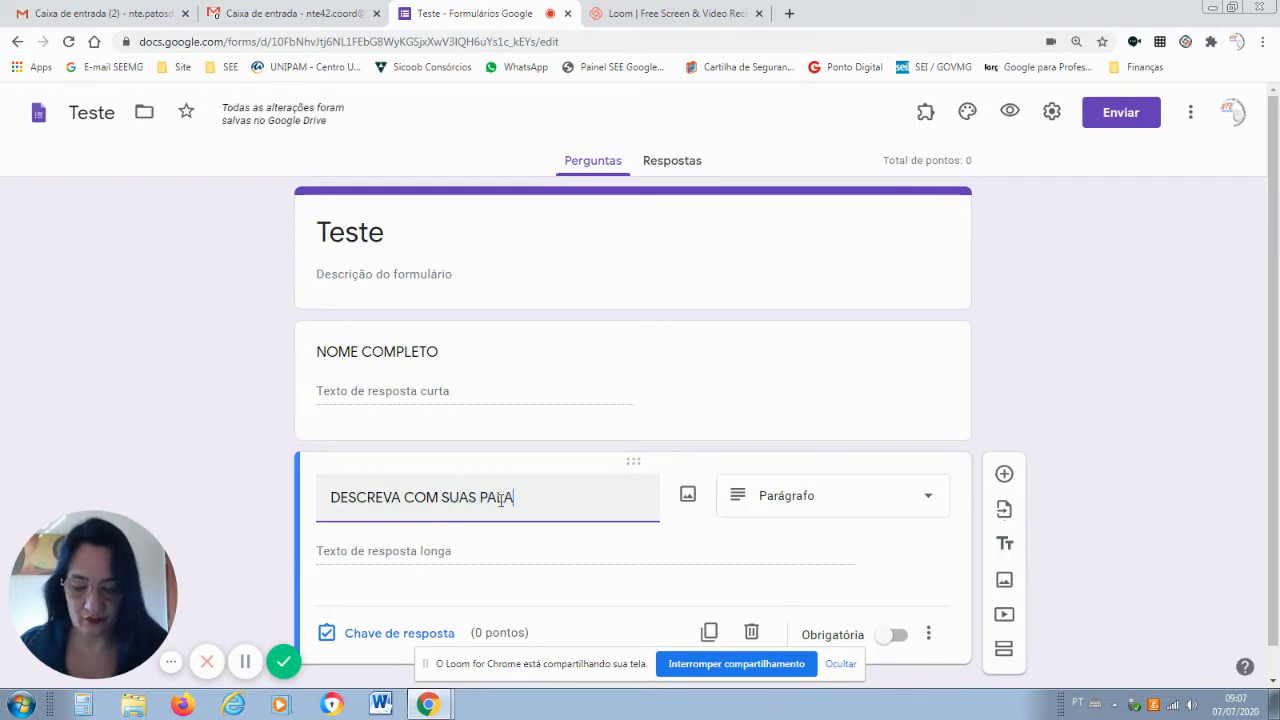
text(VRAS)
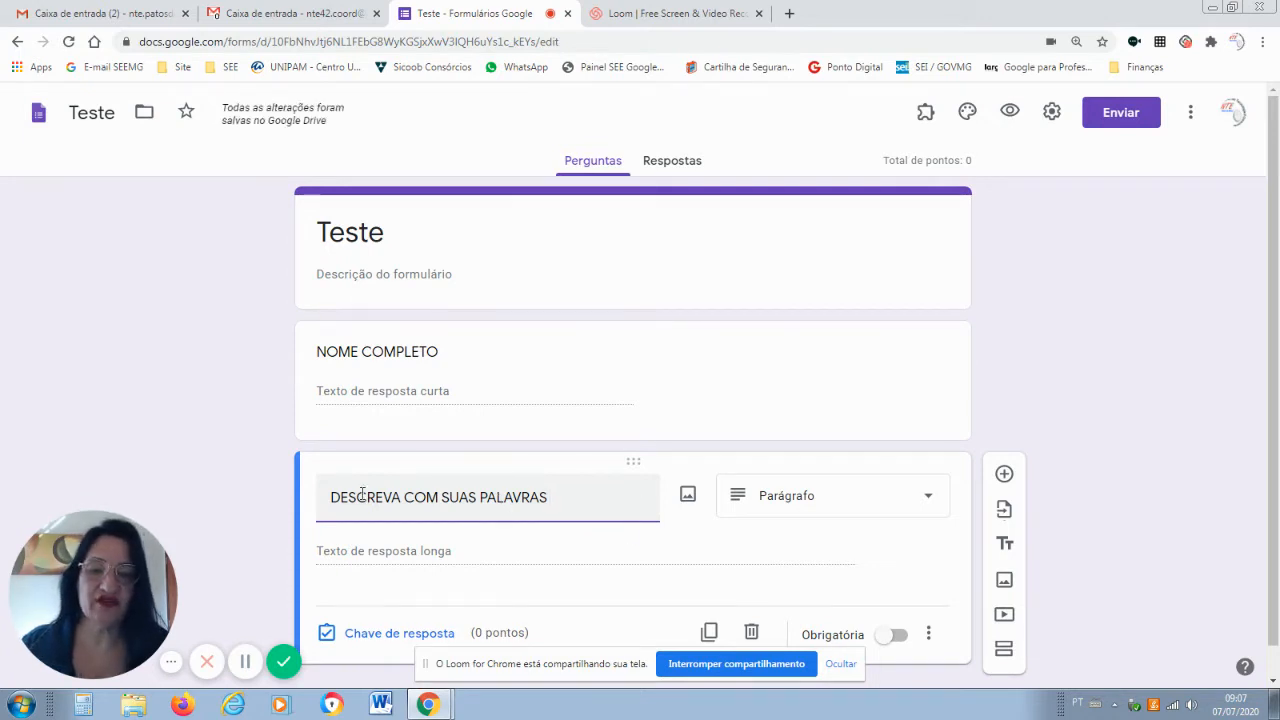
drag(348, 497, 476, 497)
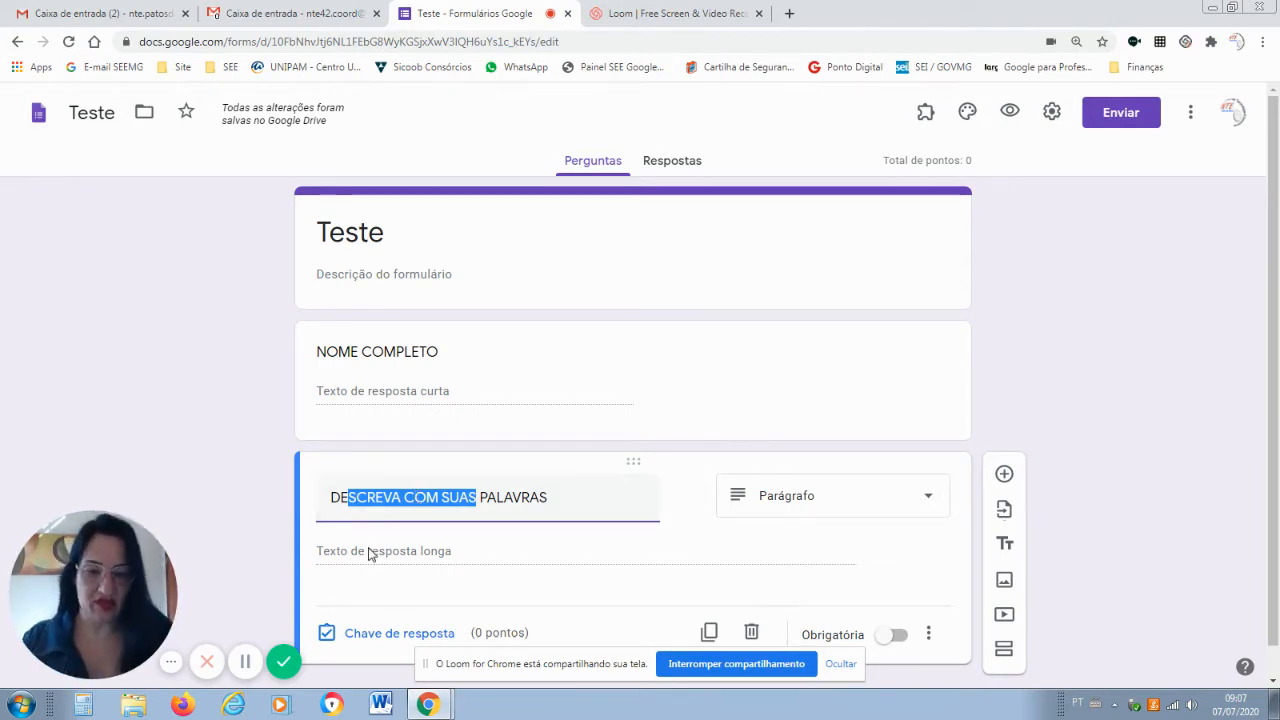
click(1004, 478)
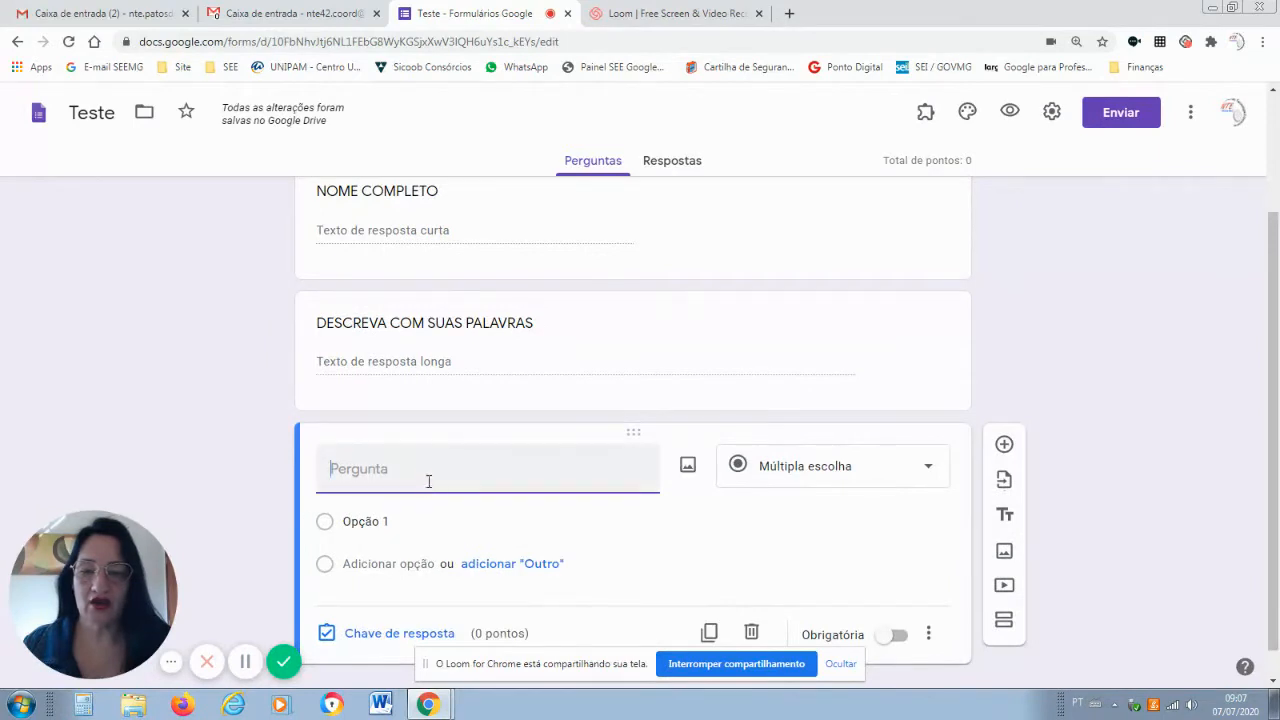
Ask 'QUAL O HORÁRIO VOCÊ ESTUDA?' with options MANHÃ, TARDE, NOITE, then add a fourth question.
text(QU)
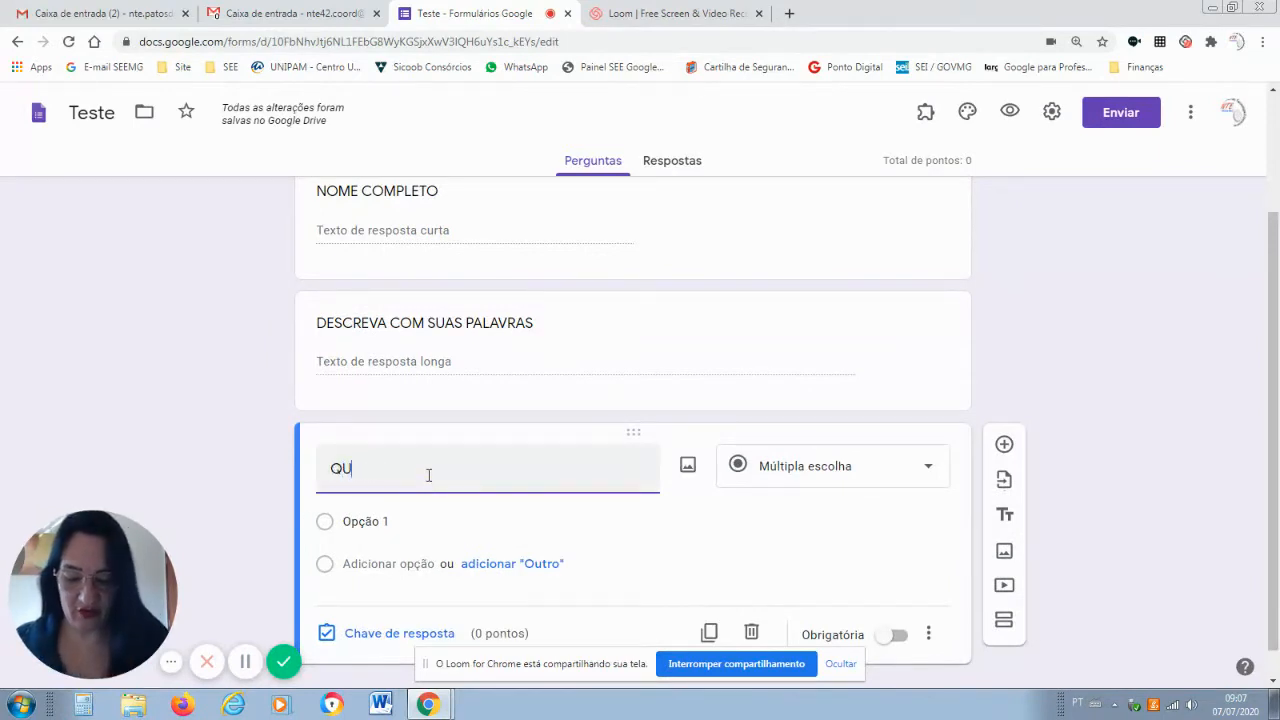
text(AL O HORÁ)
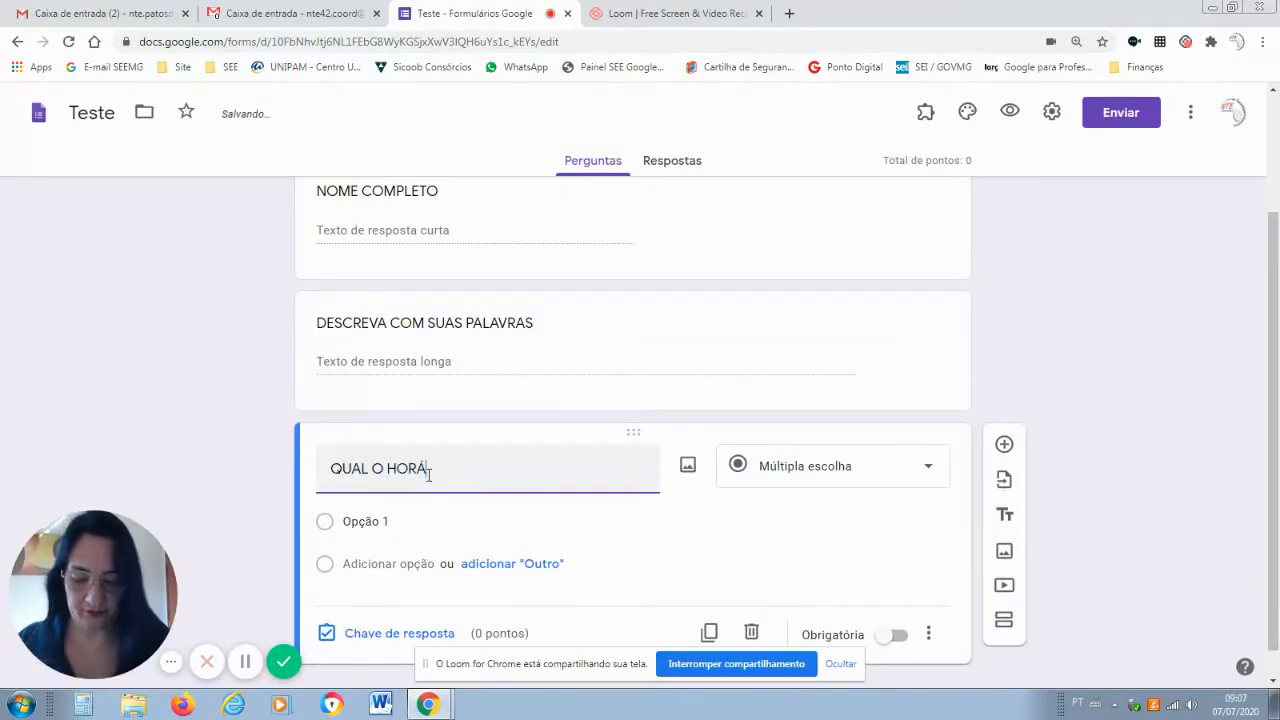
text(RIO VOC)
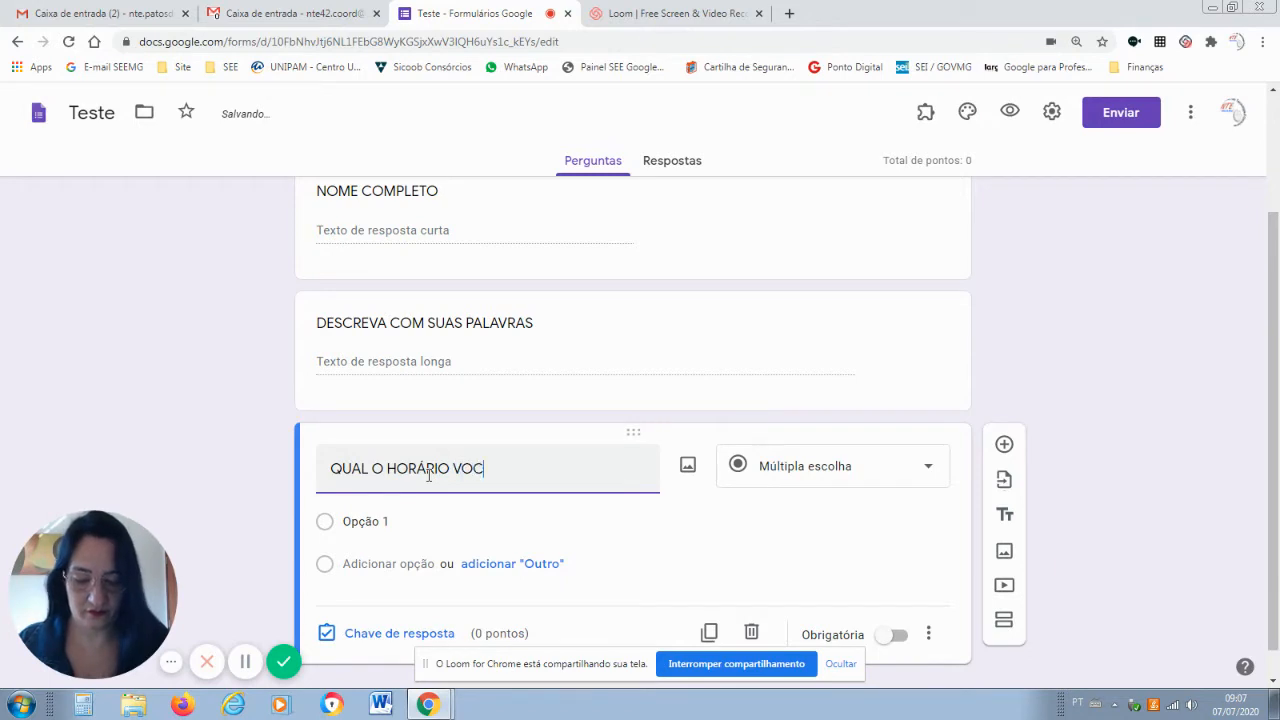
text(Ê ESTUDA?)
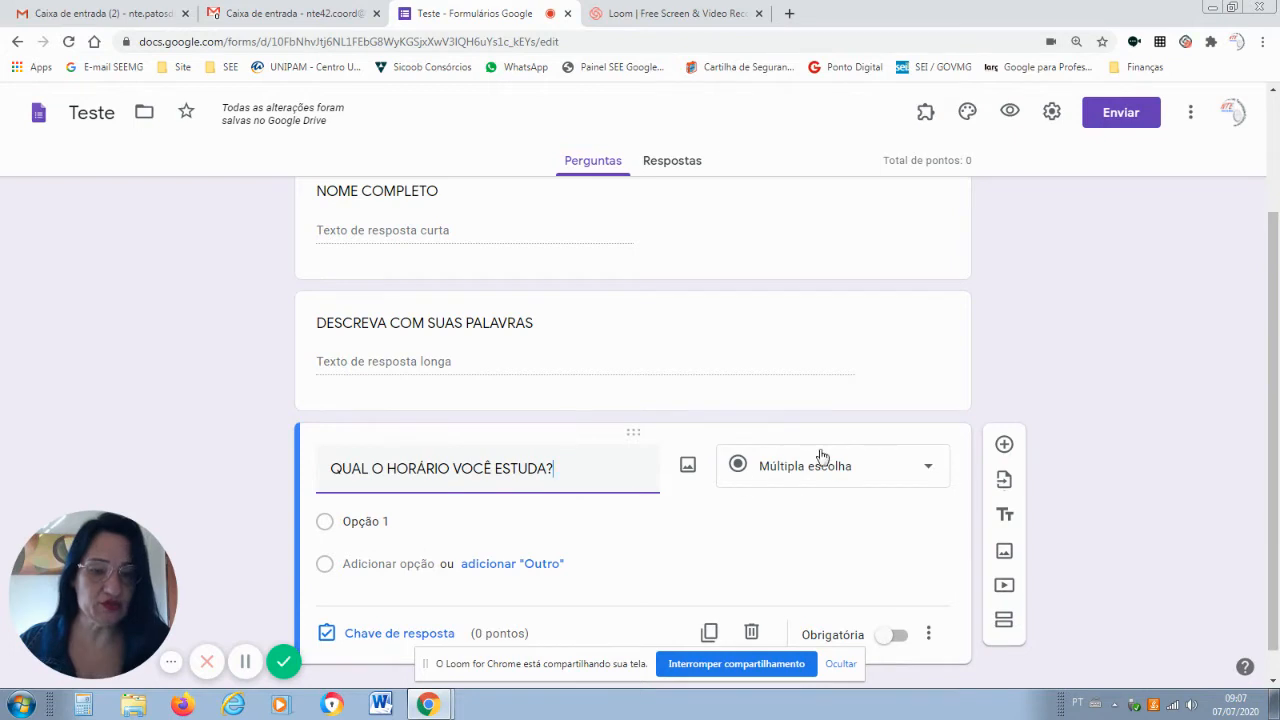
click(381, 519)
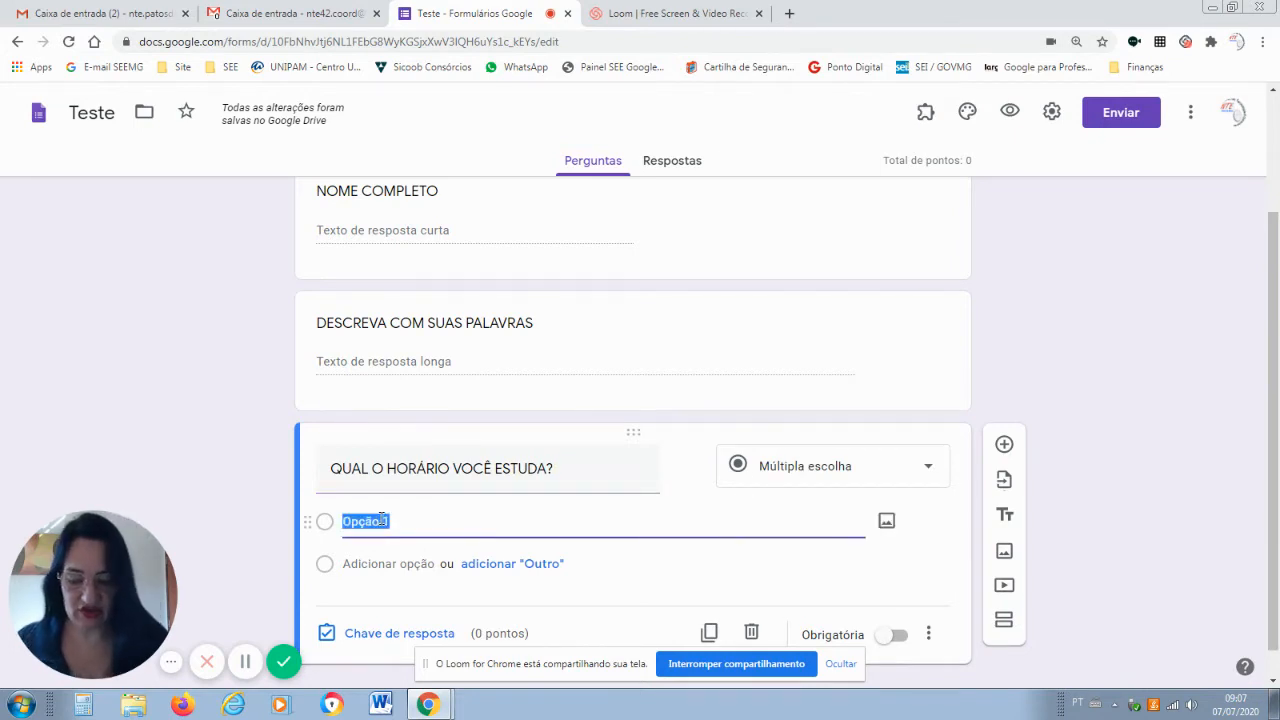
text(MANHÃ)
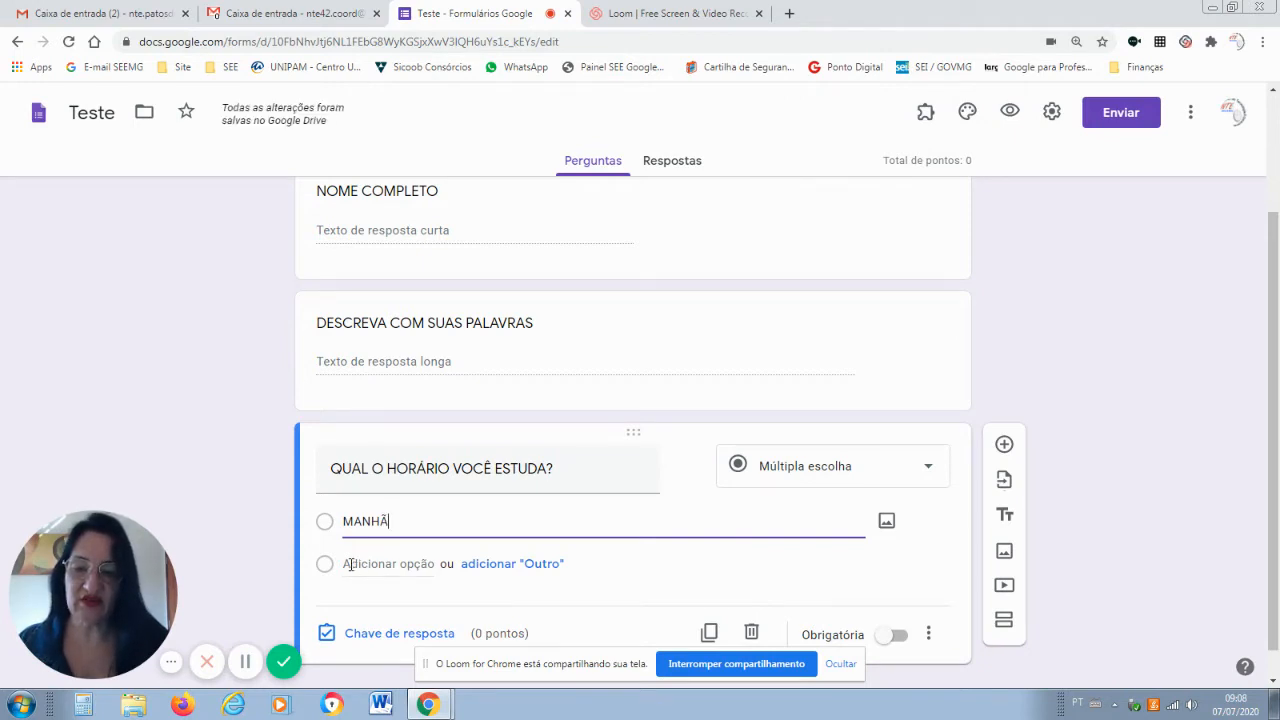
click(350, 563)
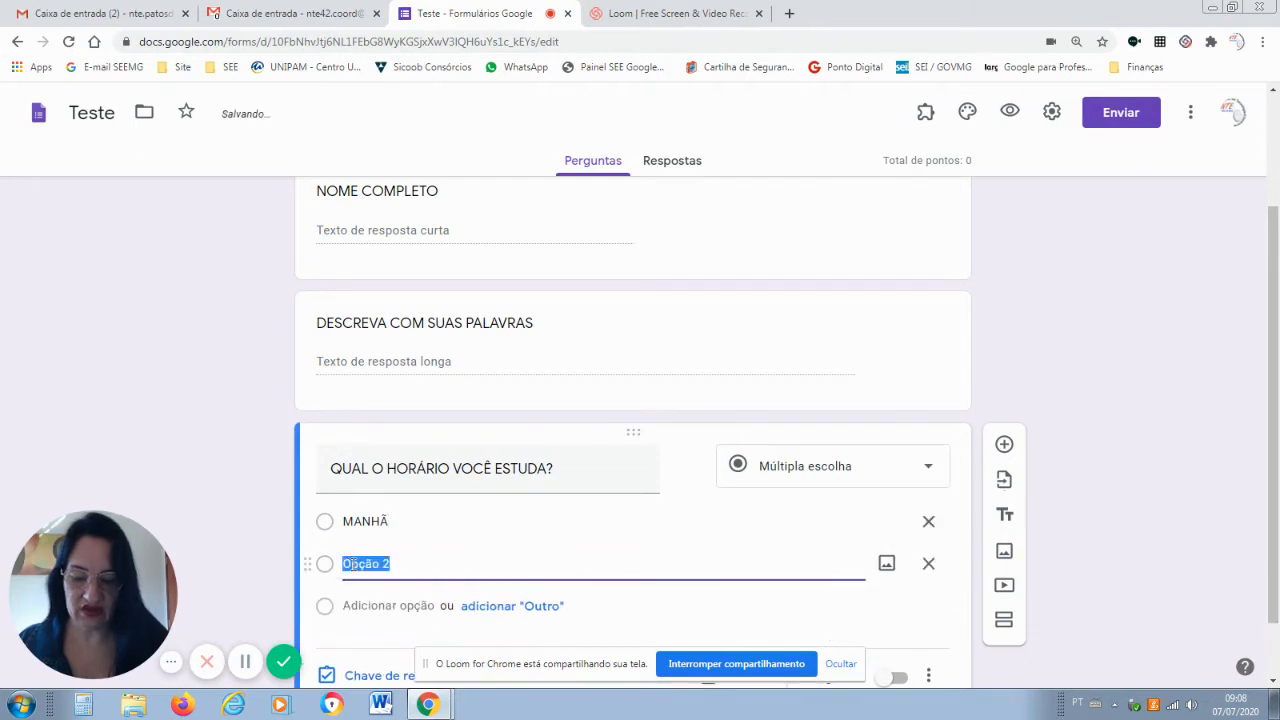
text(TARDE)
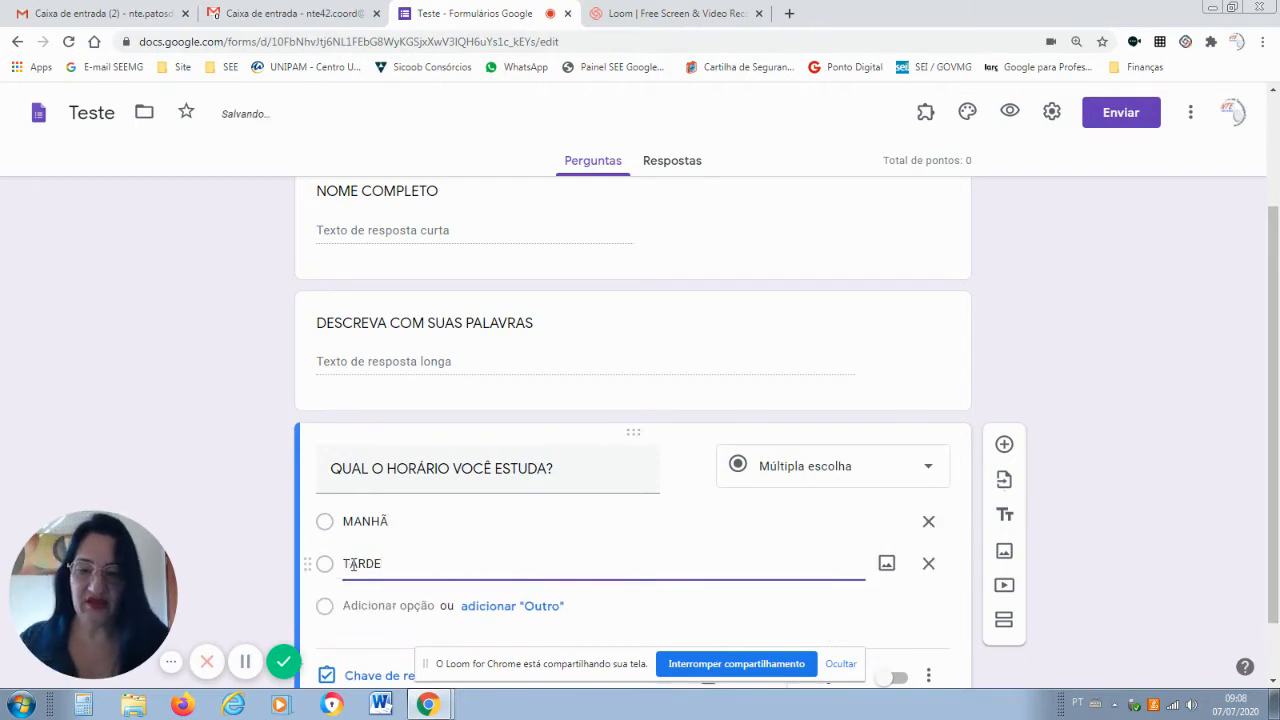
click(360, 603)
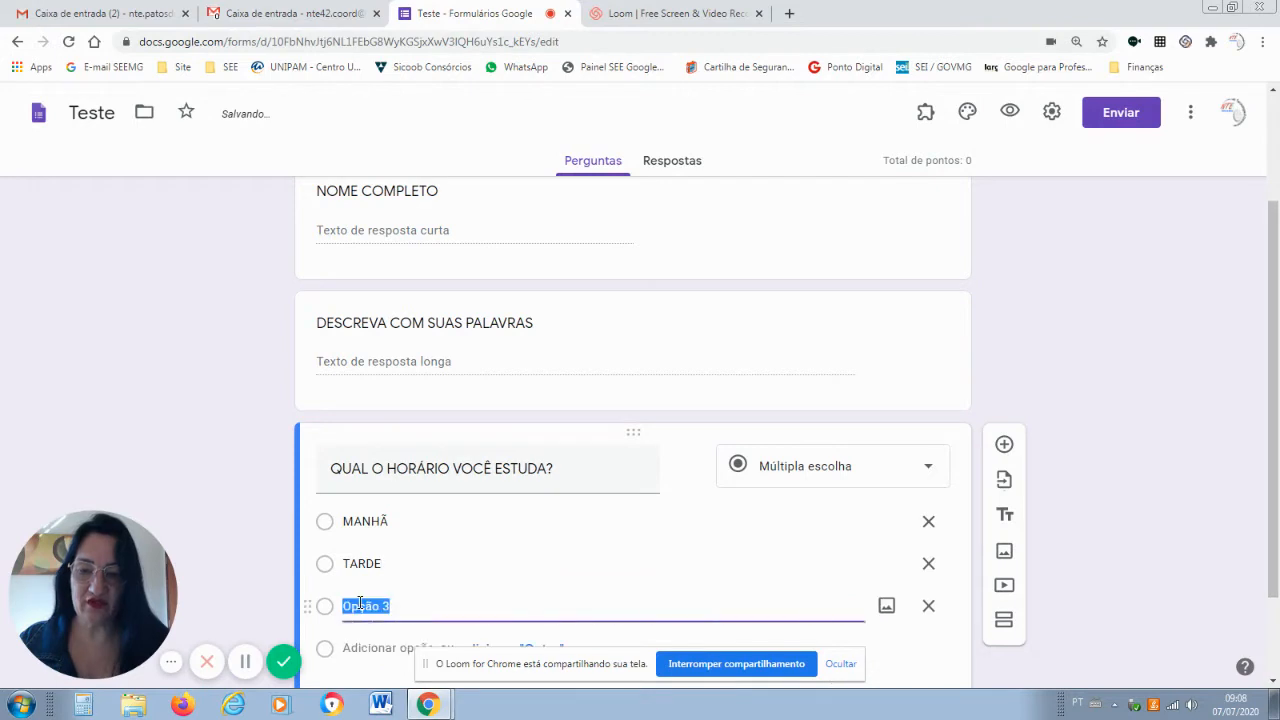
text(NOITE)
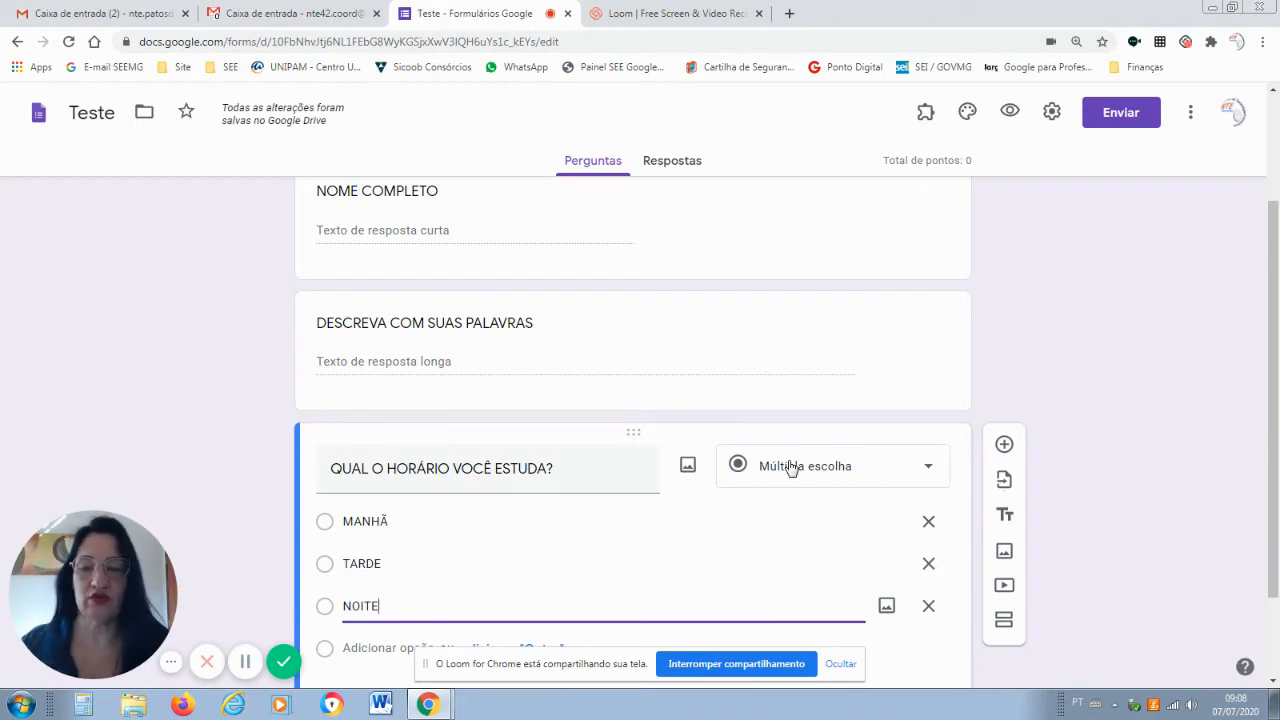
click(1004, 446)
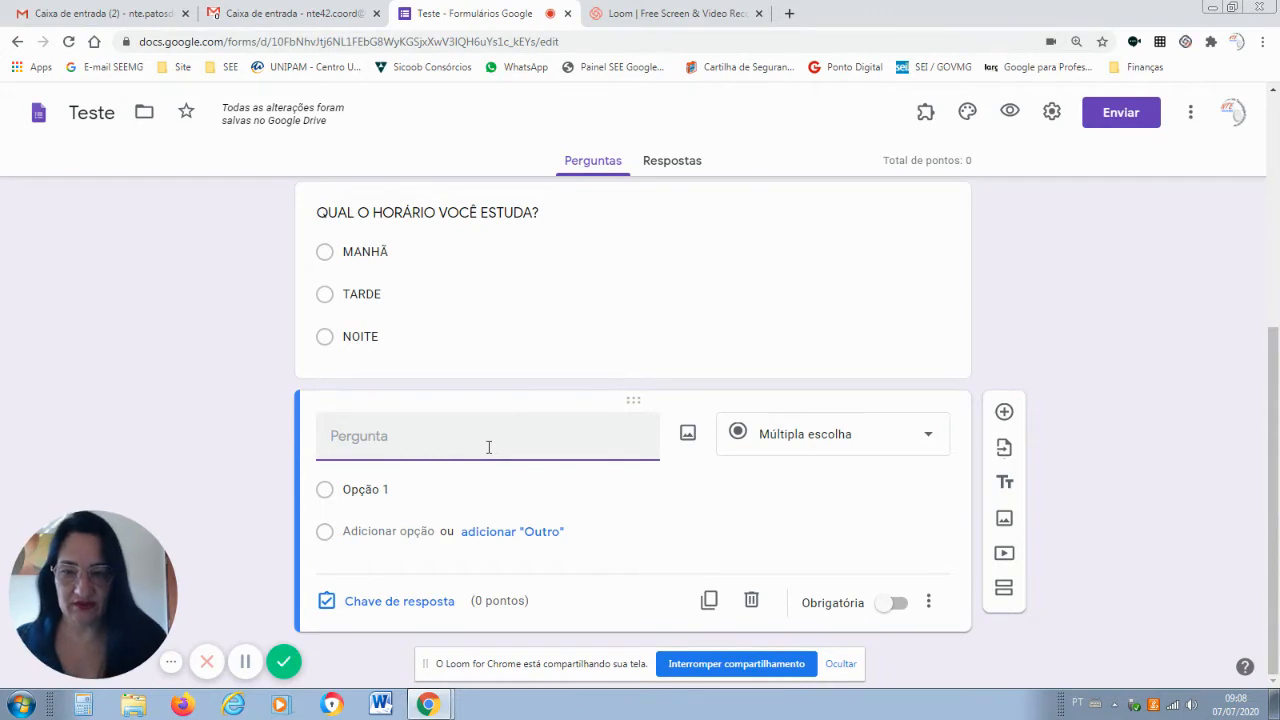
Title the question 'QUAL CONTEÚDO VOCÊ TEM MAIS FACILIDADE EM APRENDER', fix typos, and make it checkboxes.
text(qUAL)
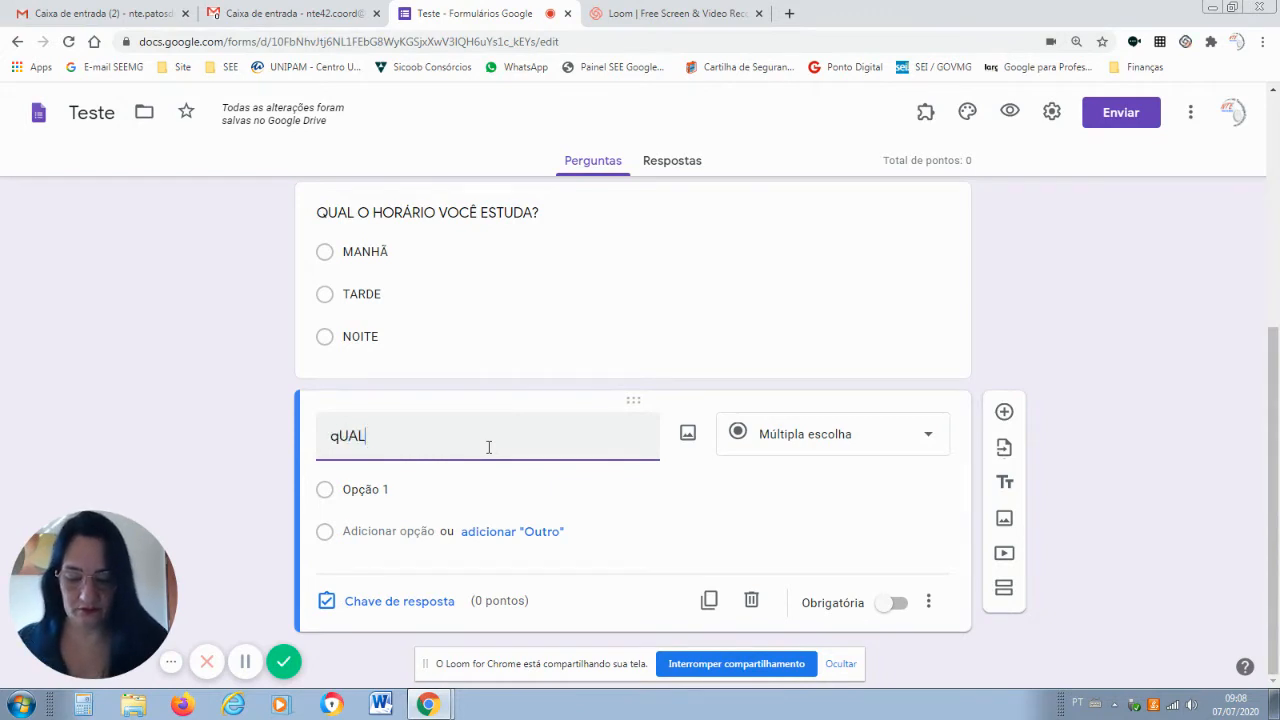
text( CONTEÚD)
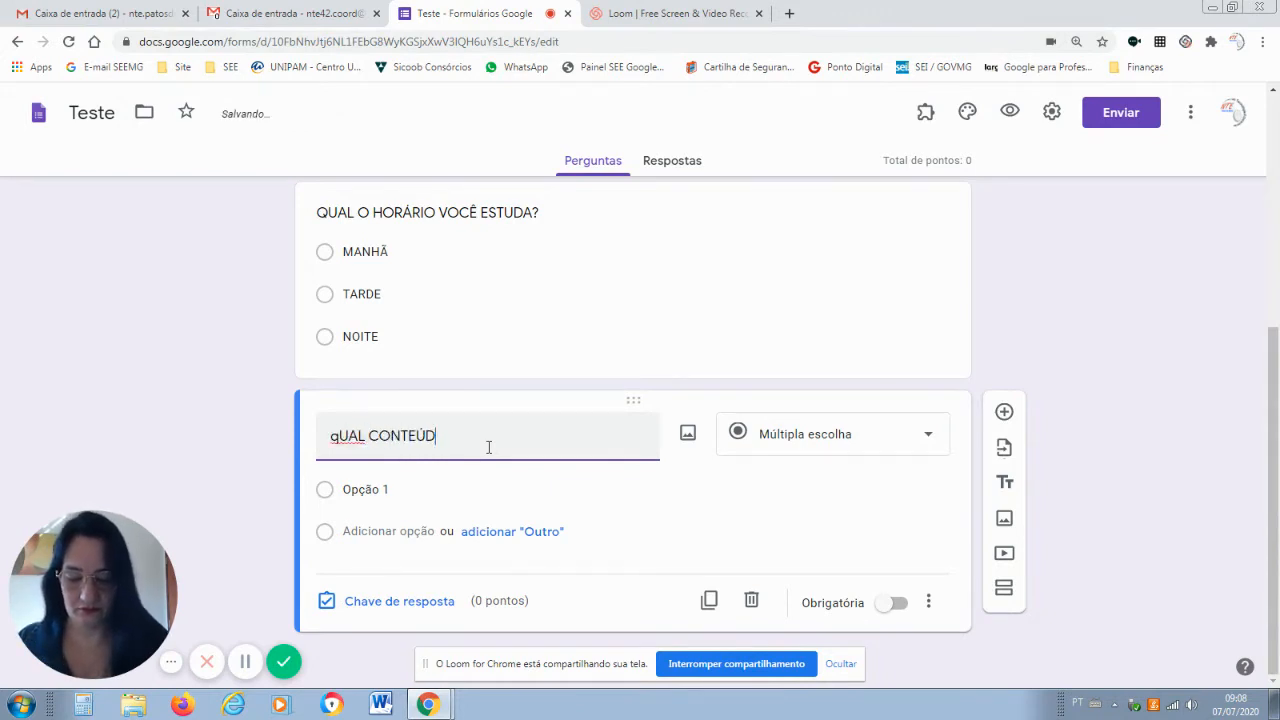
text(O VOCÊ TEM)
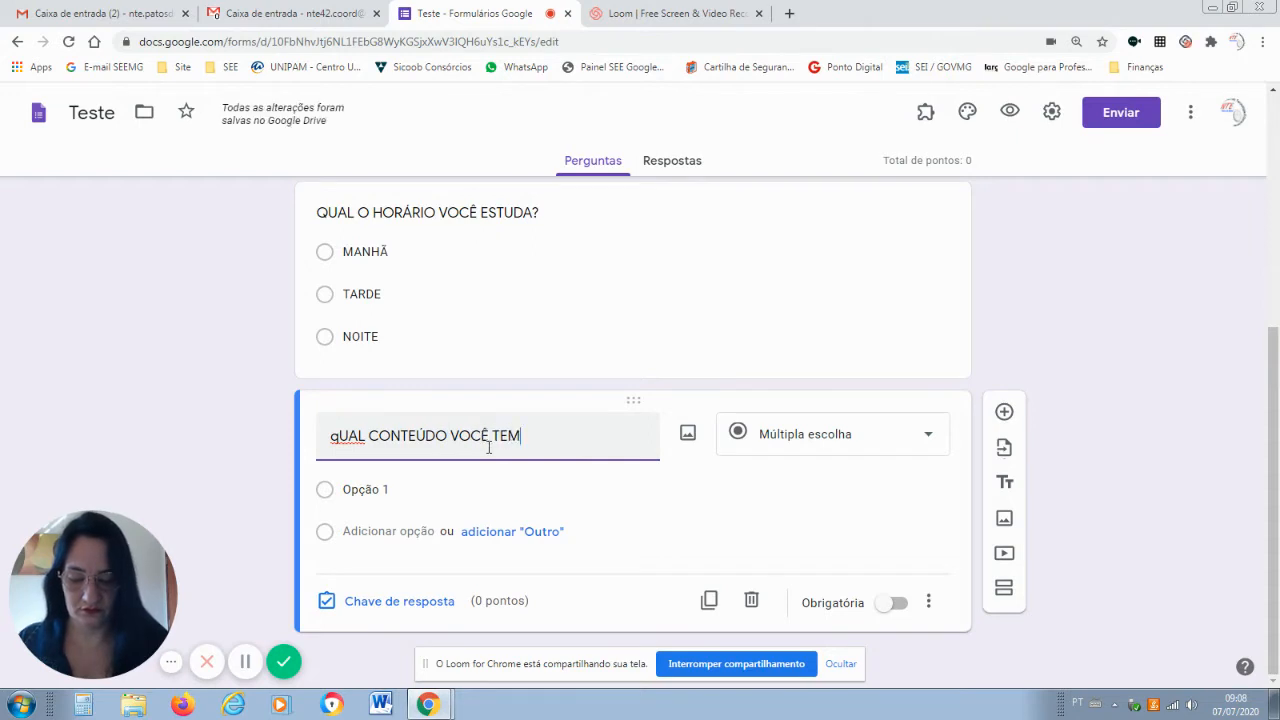
text( MAIS FACIL)
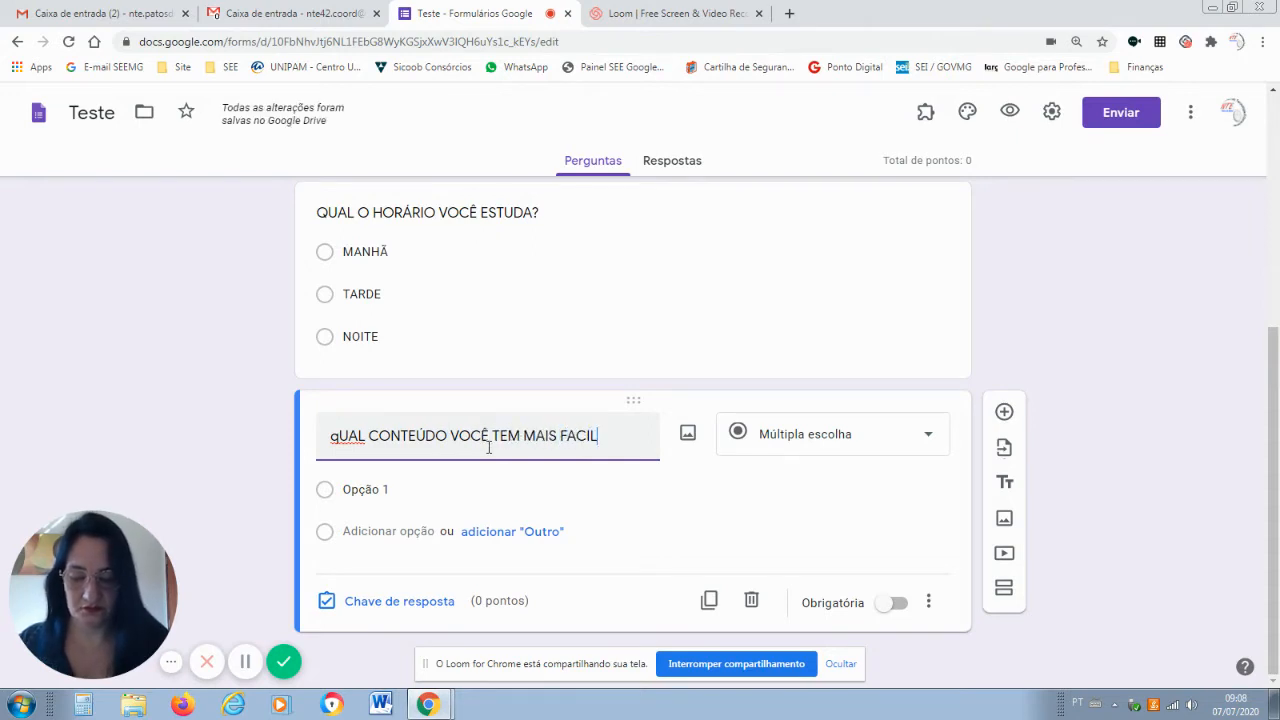
text(IDADE E M APRENDER)
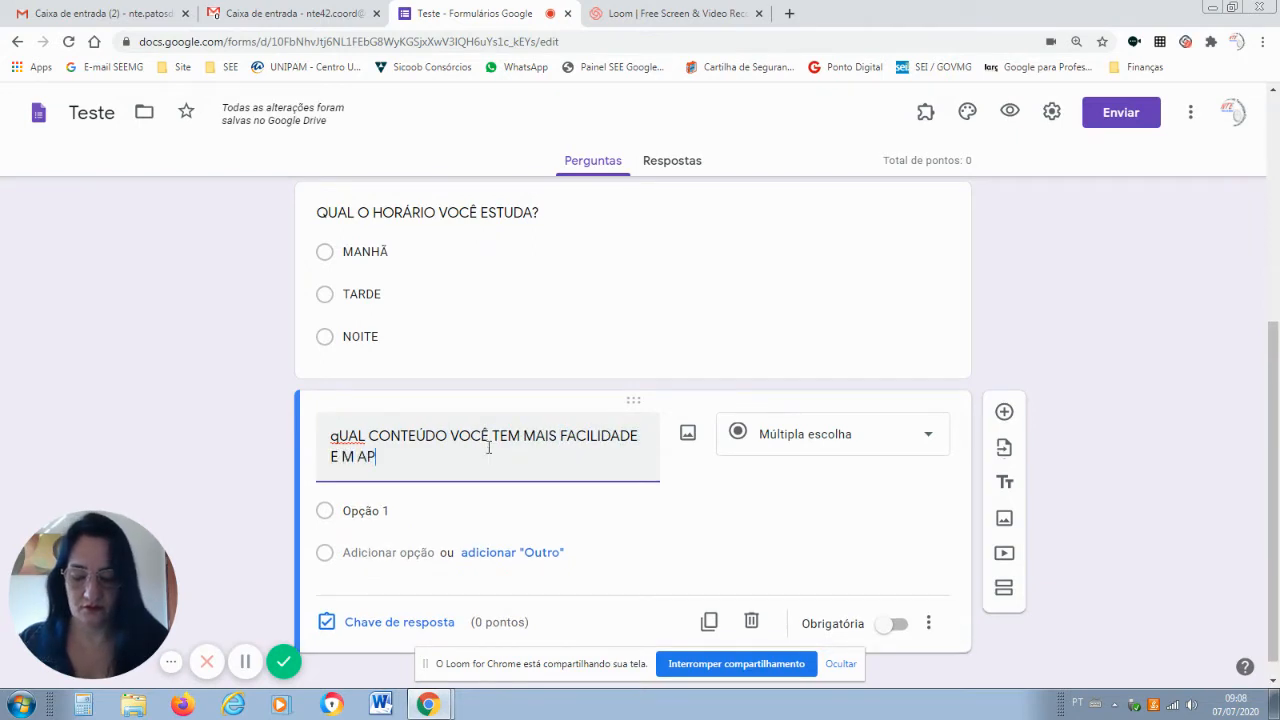
click(337, 443)
key(BackSpace)
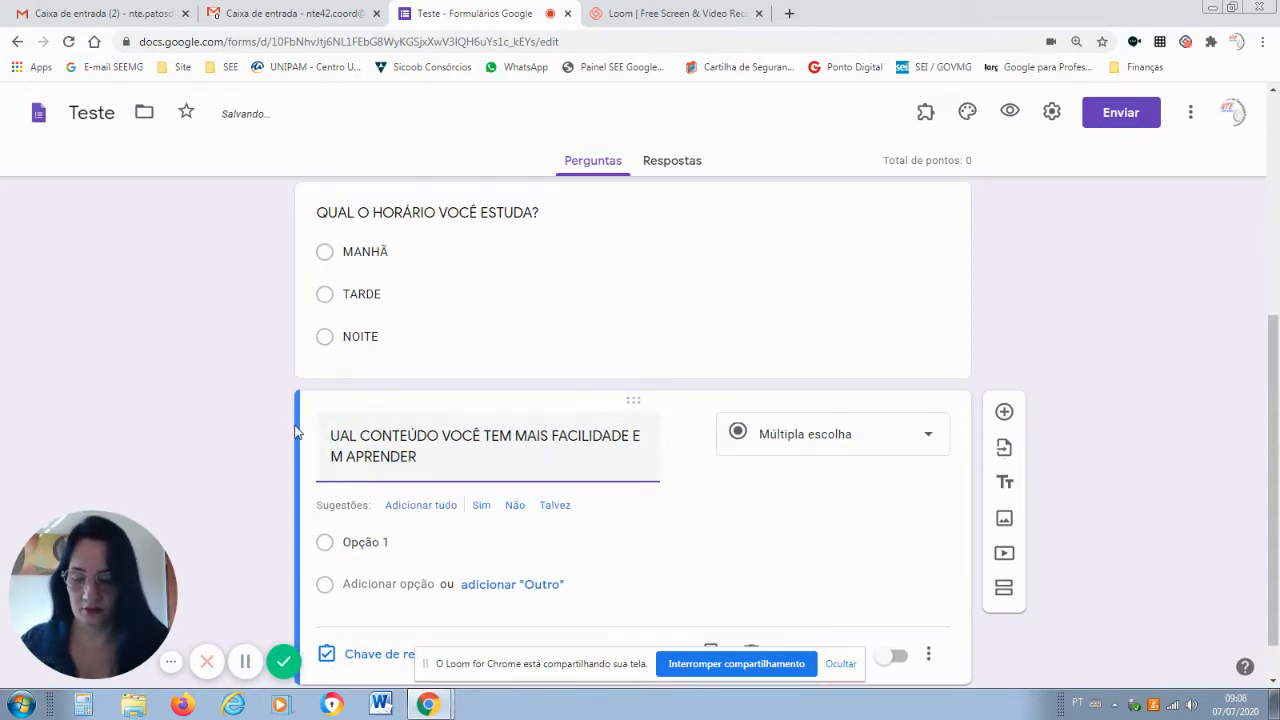
text(Q)
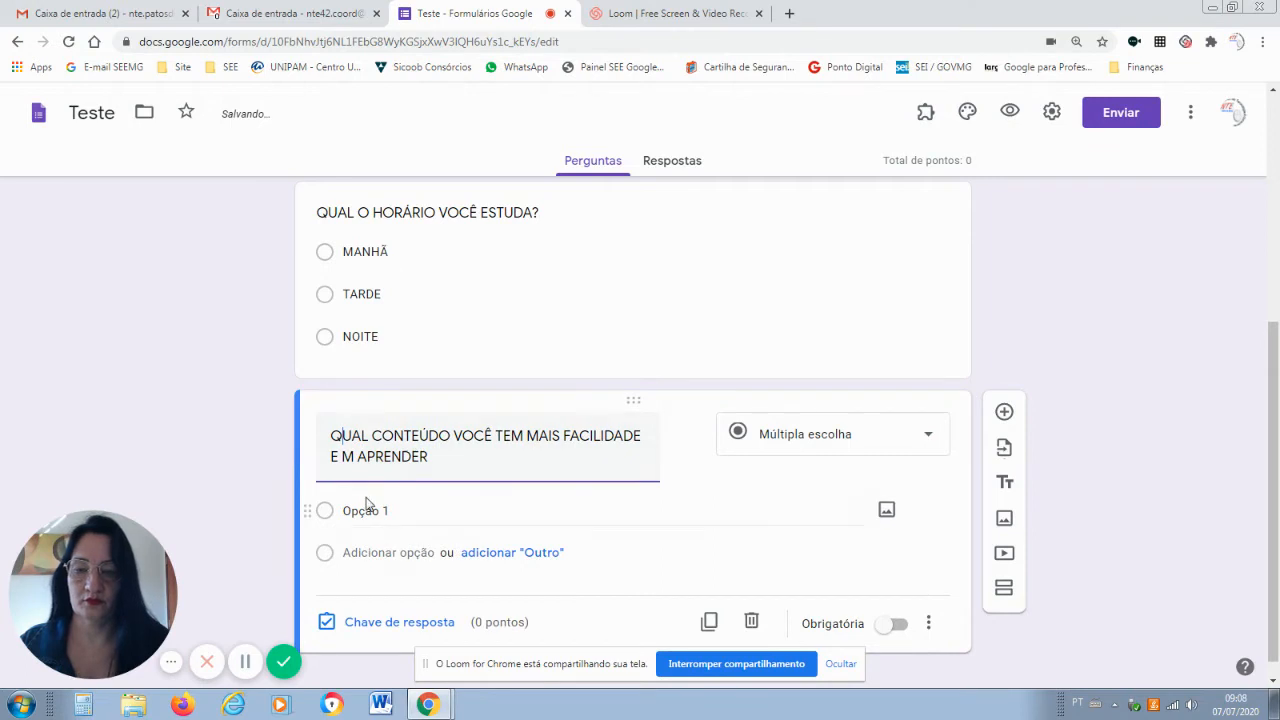
click(343, 458)
key(BackSpace)
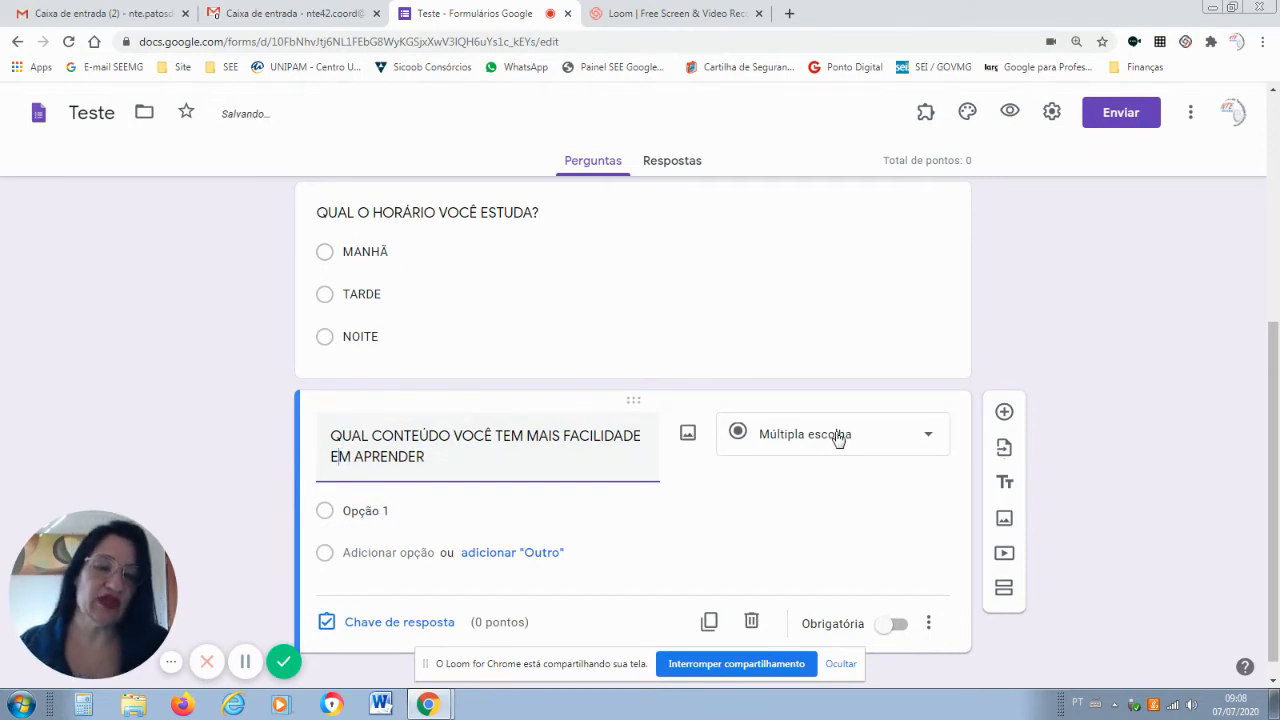
click(921, 436)
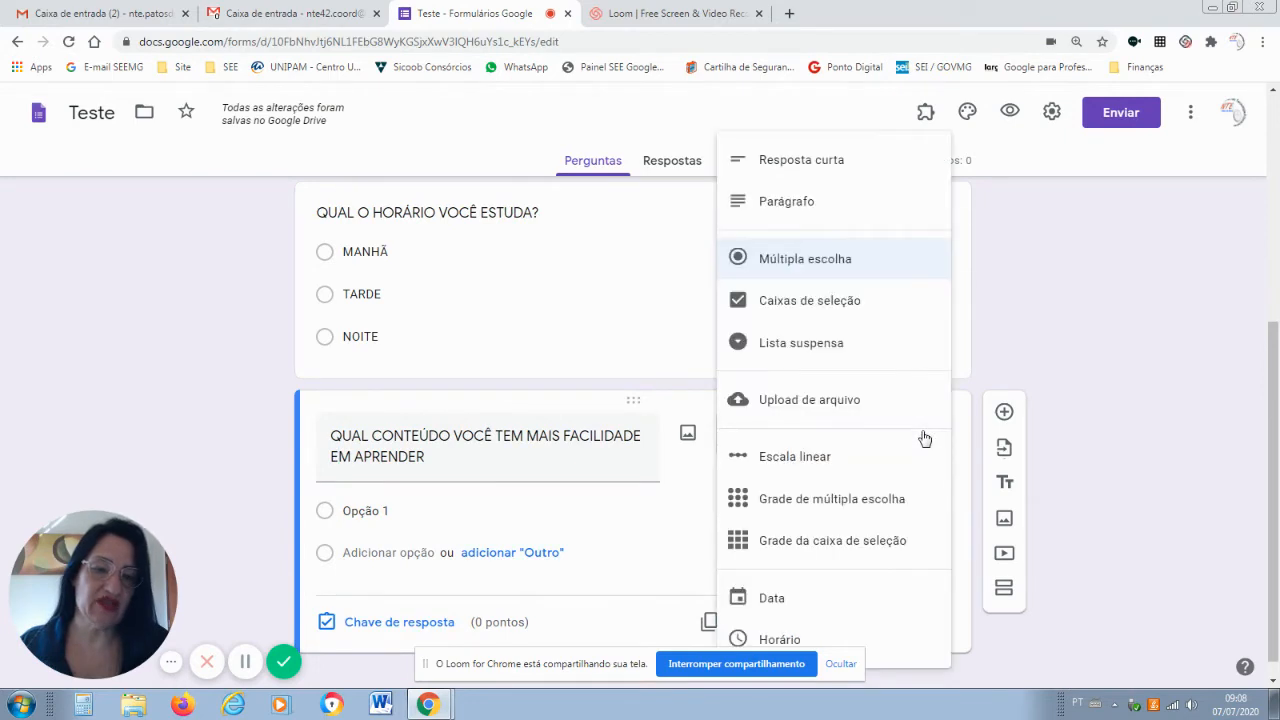
click(840, 309)
Add the checkbox options MATEMÁTICA, PORTUGUÊS, GEOGRAFIA and CIÊNCIAS, correcting the accent on CIÊNCIAS.
click(384, 511)
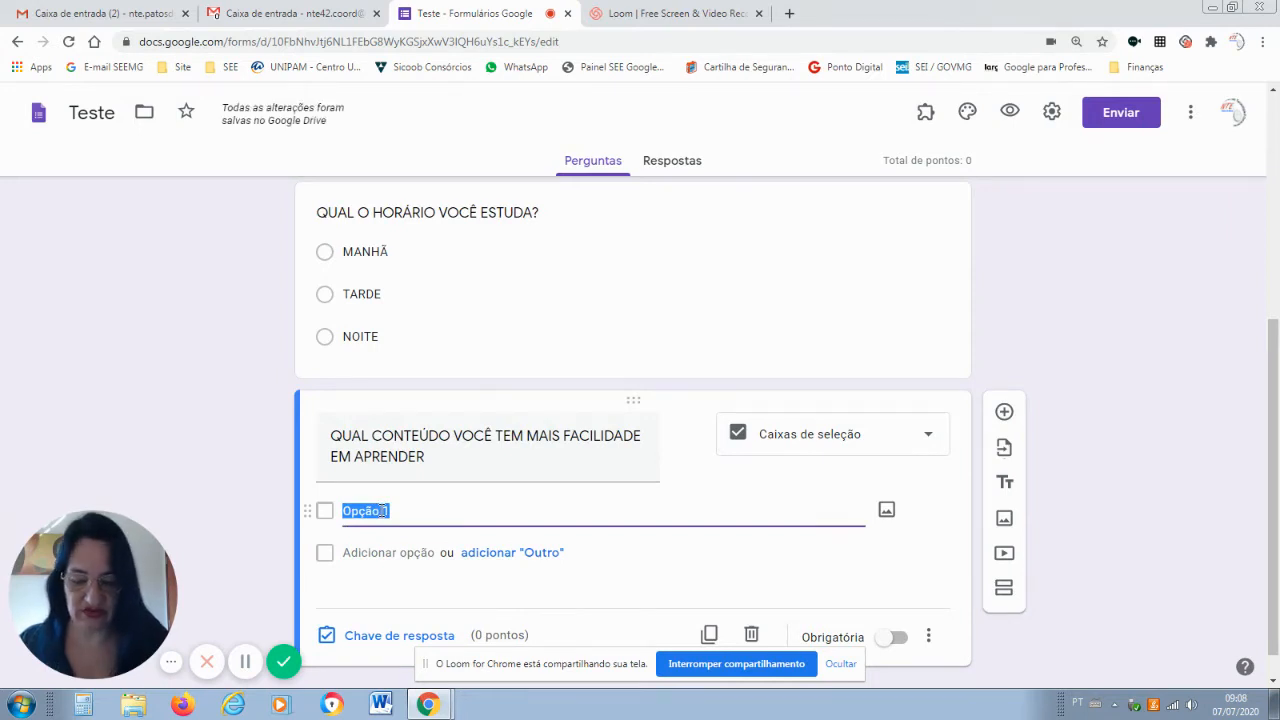
text(MATEMÁTI)
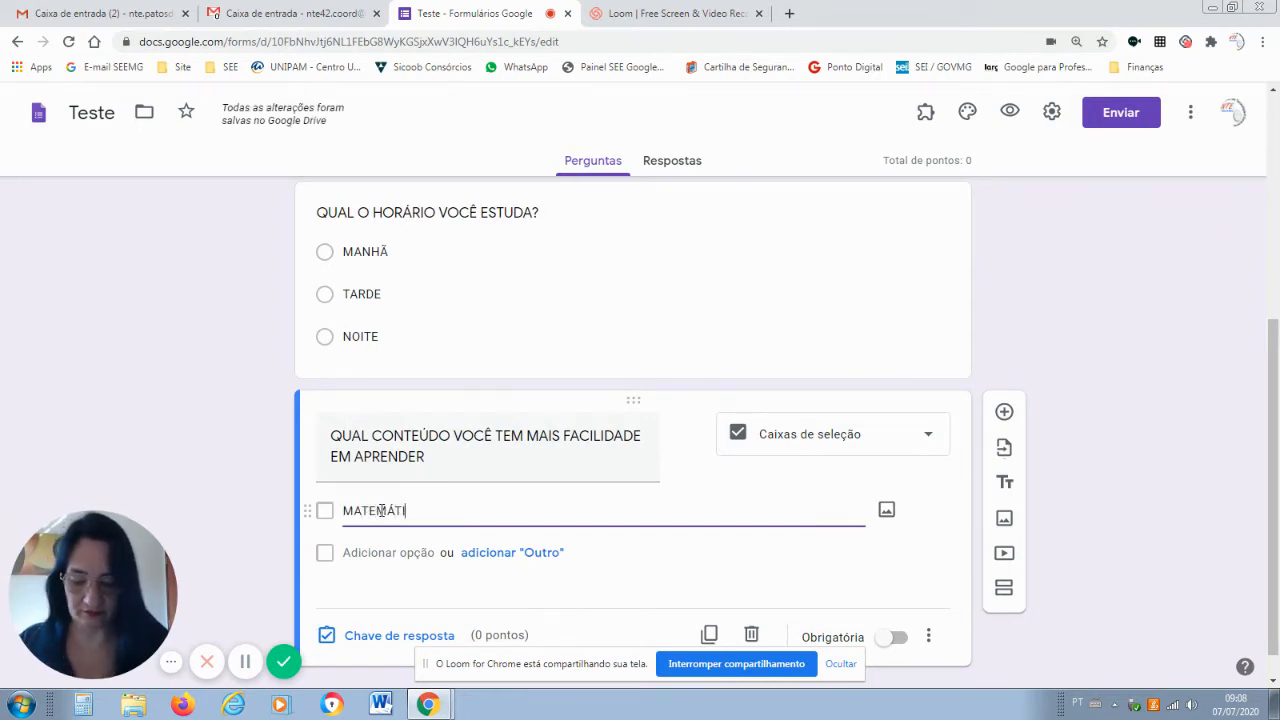
text(CA)
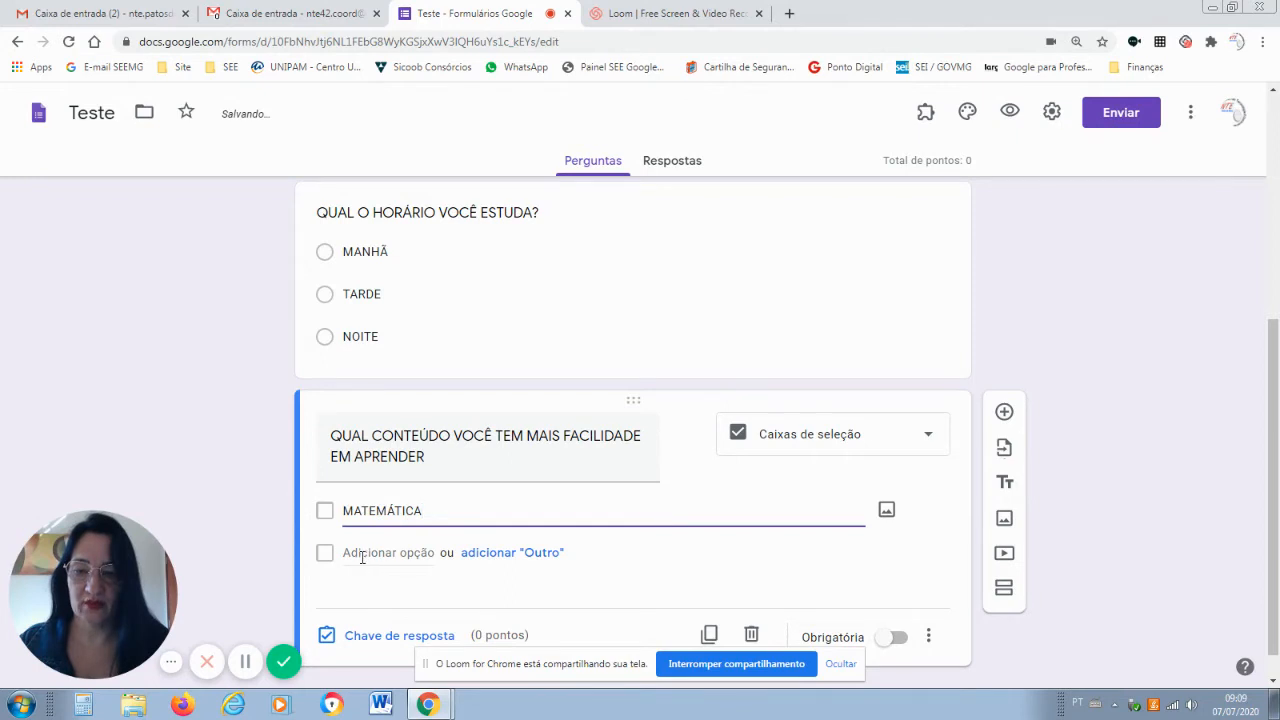
click(362, 556)
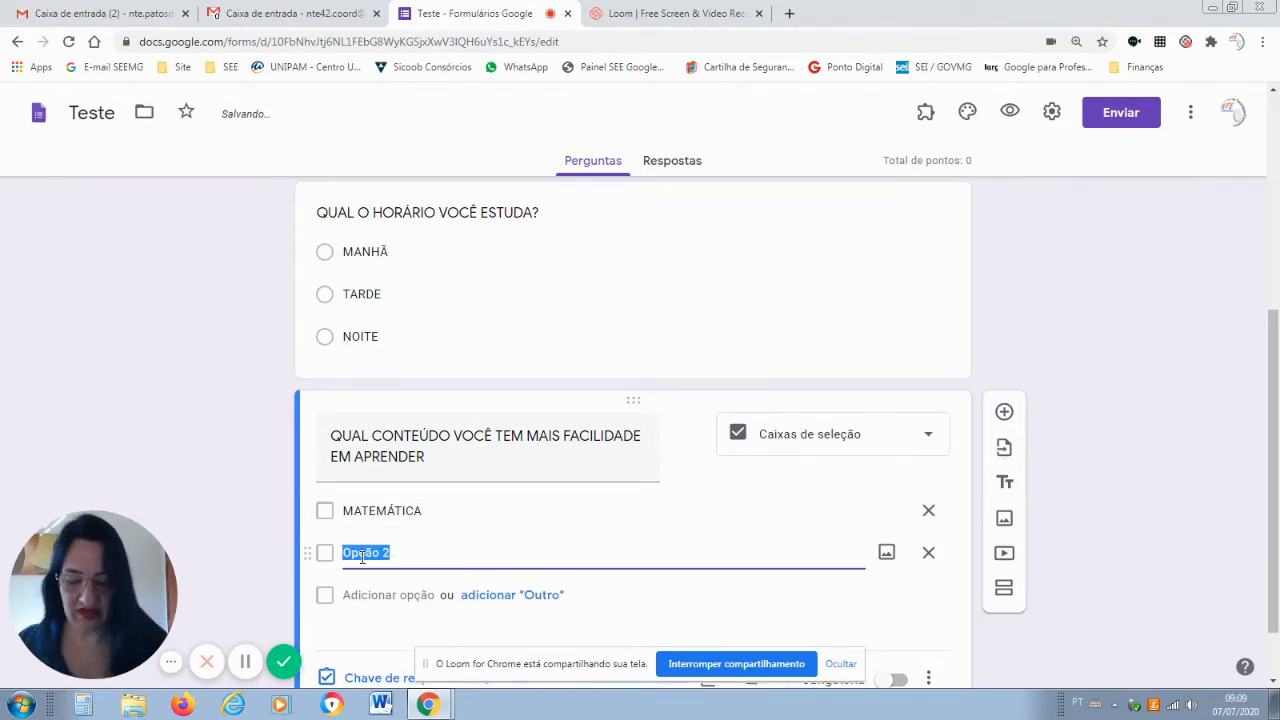
text(PORTUG)
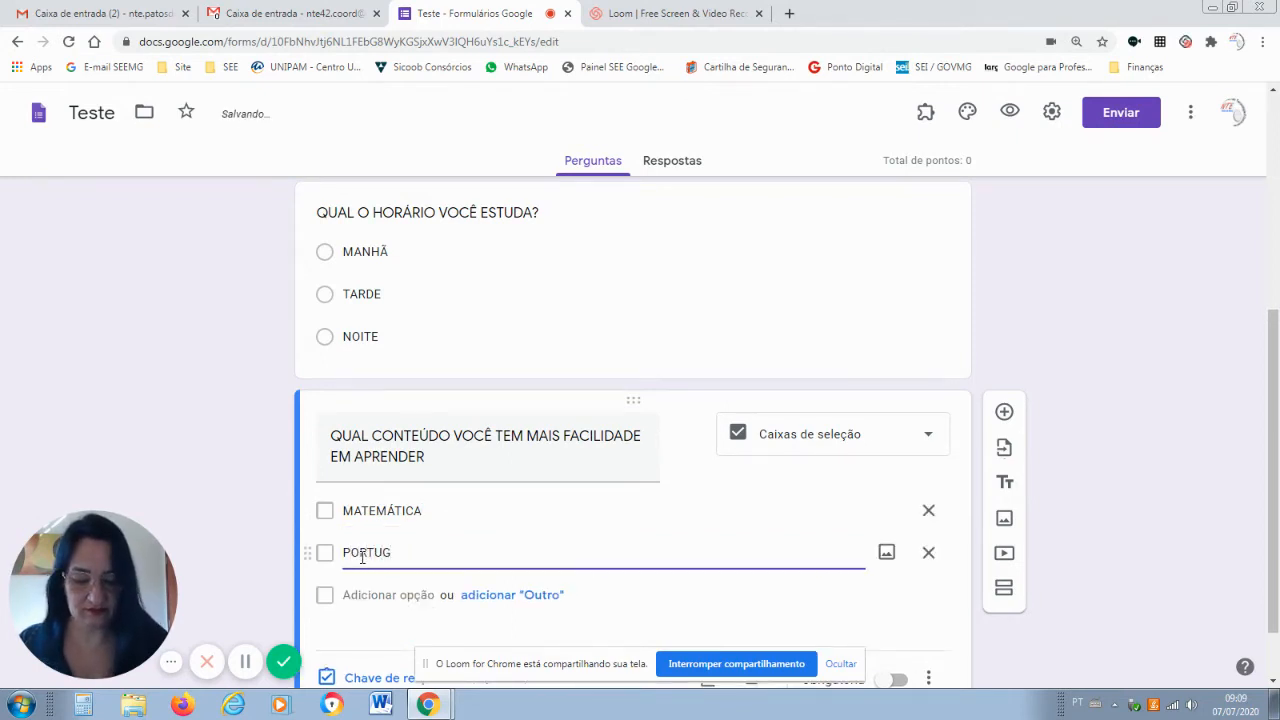
text(UÊS)
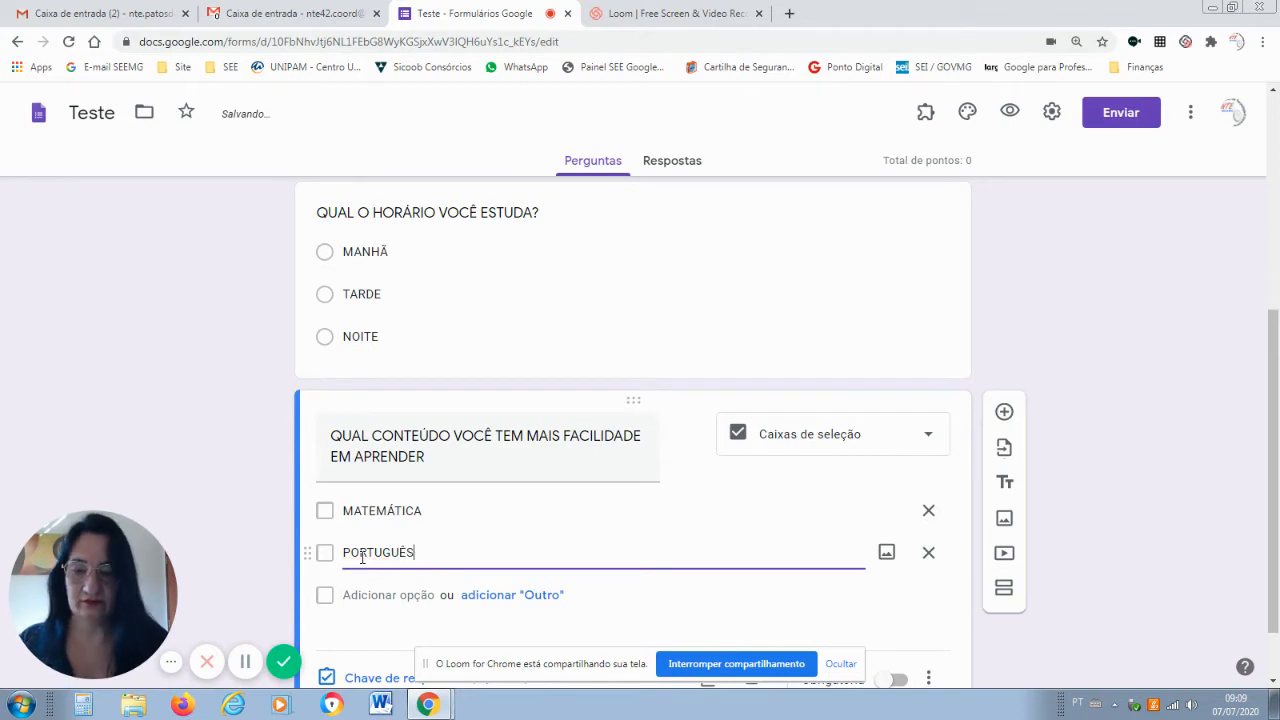
click(400, 597)
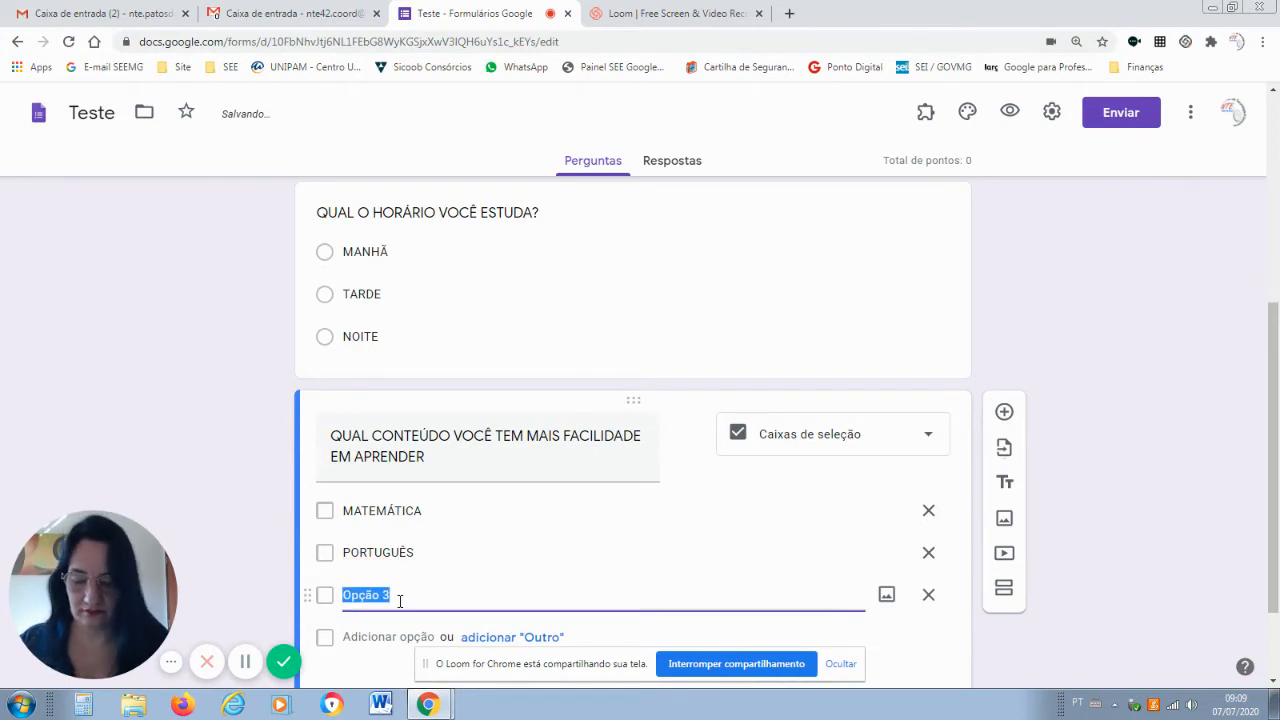
text(GEOGRAFIA)
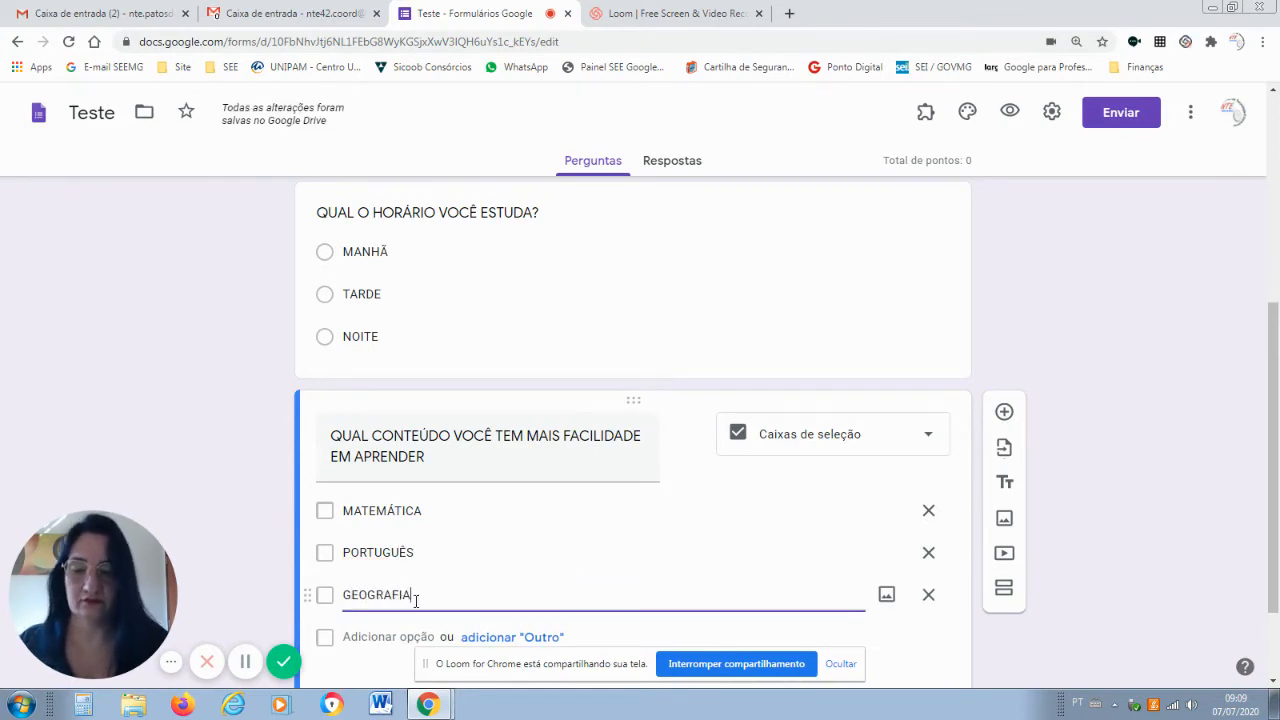
click(397, 637)
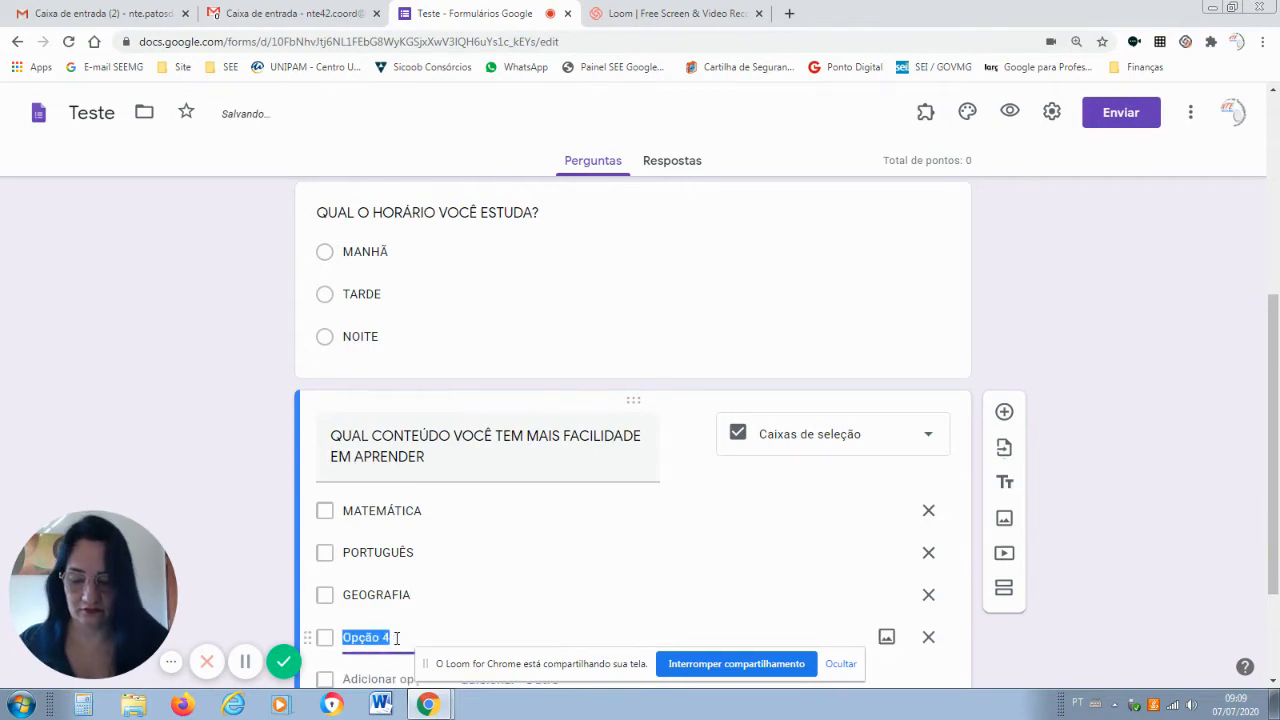
text(CIENCIAS)
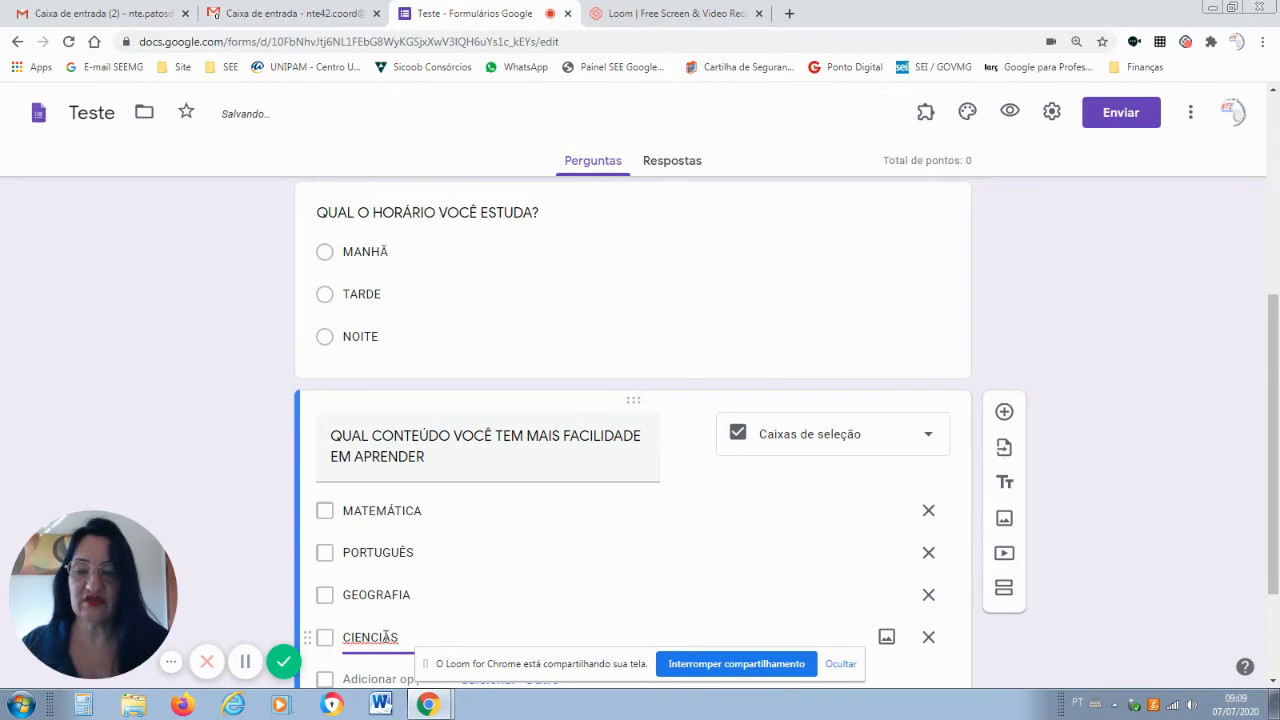
right_click(384, 637)
click(428, 421)
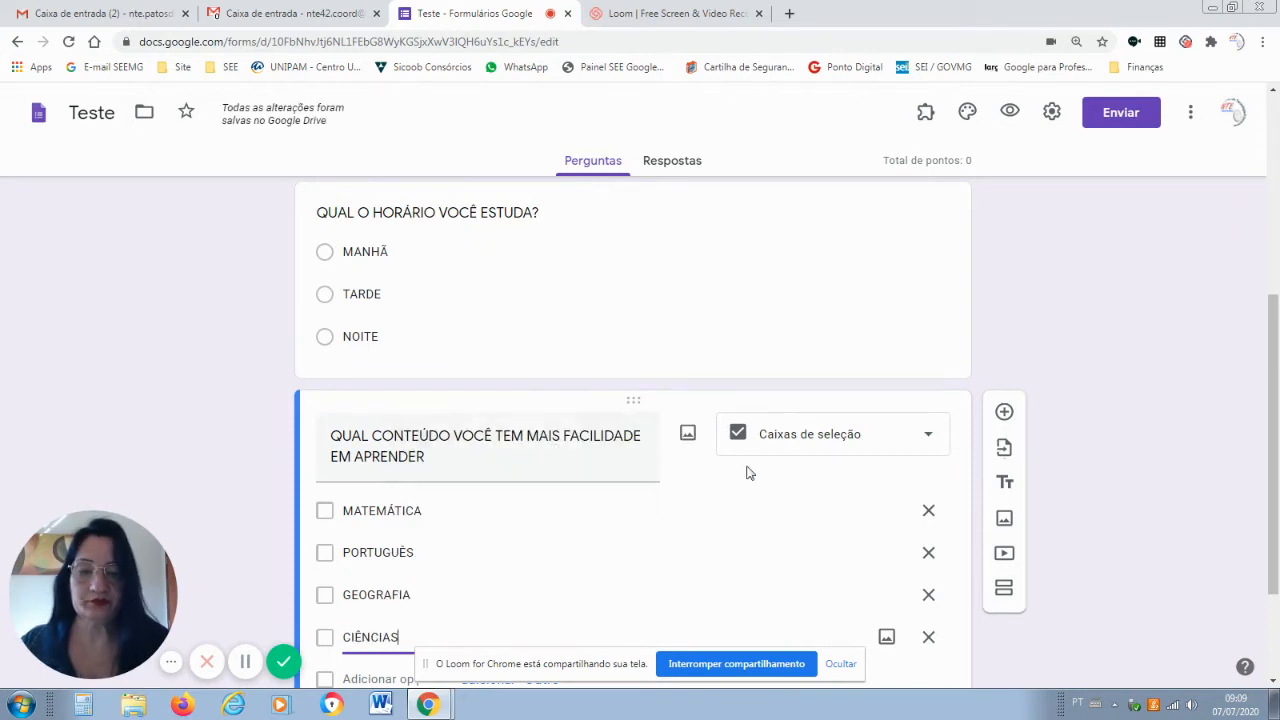
Add a grid question 'QUAL SEU NÍVEL DE CONHECIMENTO EM CADA CONTEÚDO', fixing accents via spelling suggestions.
click(1004, 416)
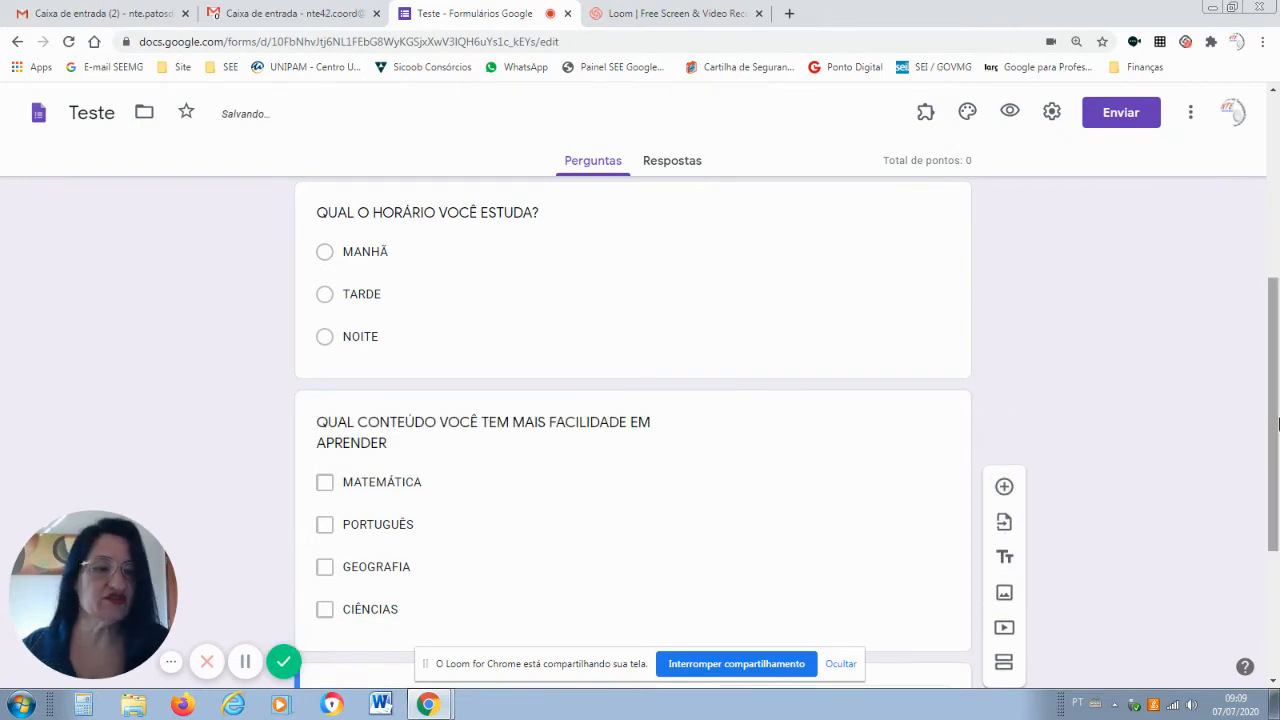
drag(1272, 422, 1277, 544)
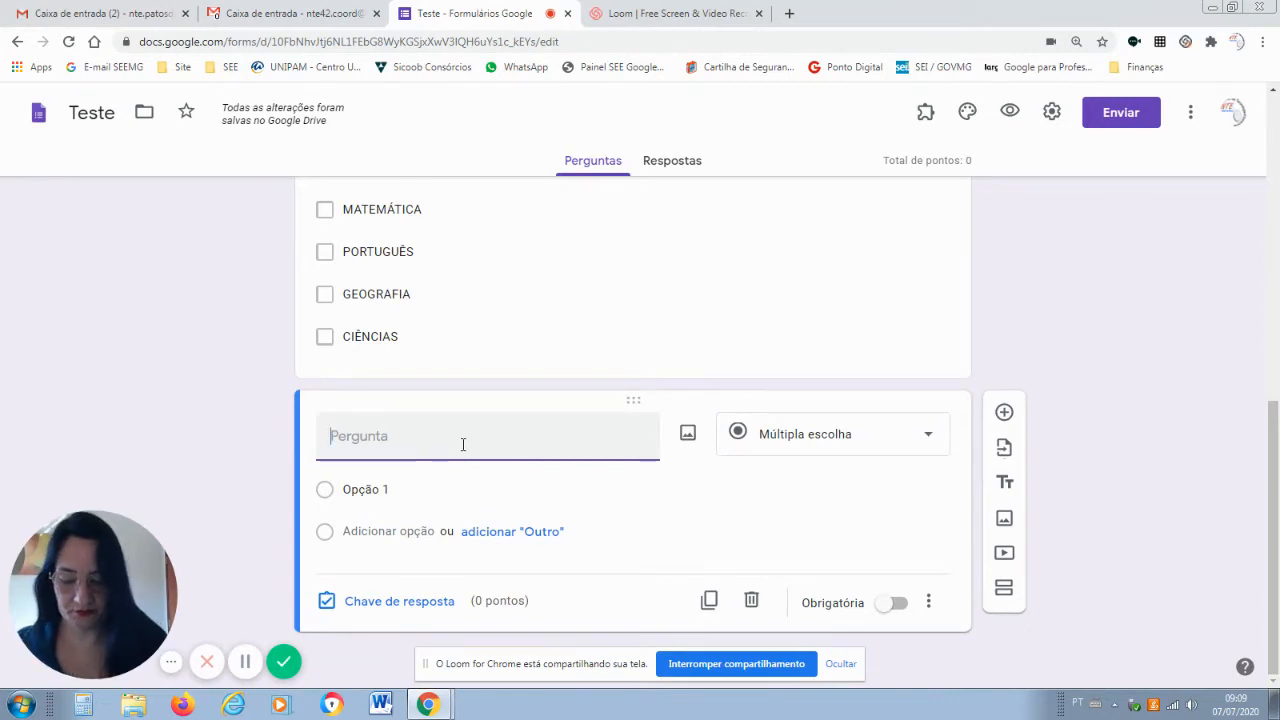
text(QUAL SEU N)
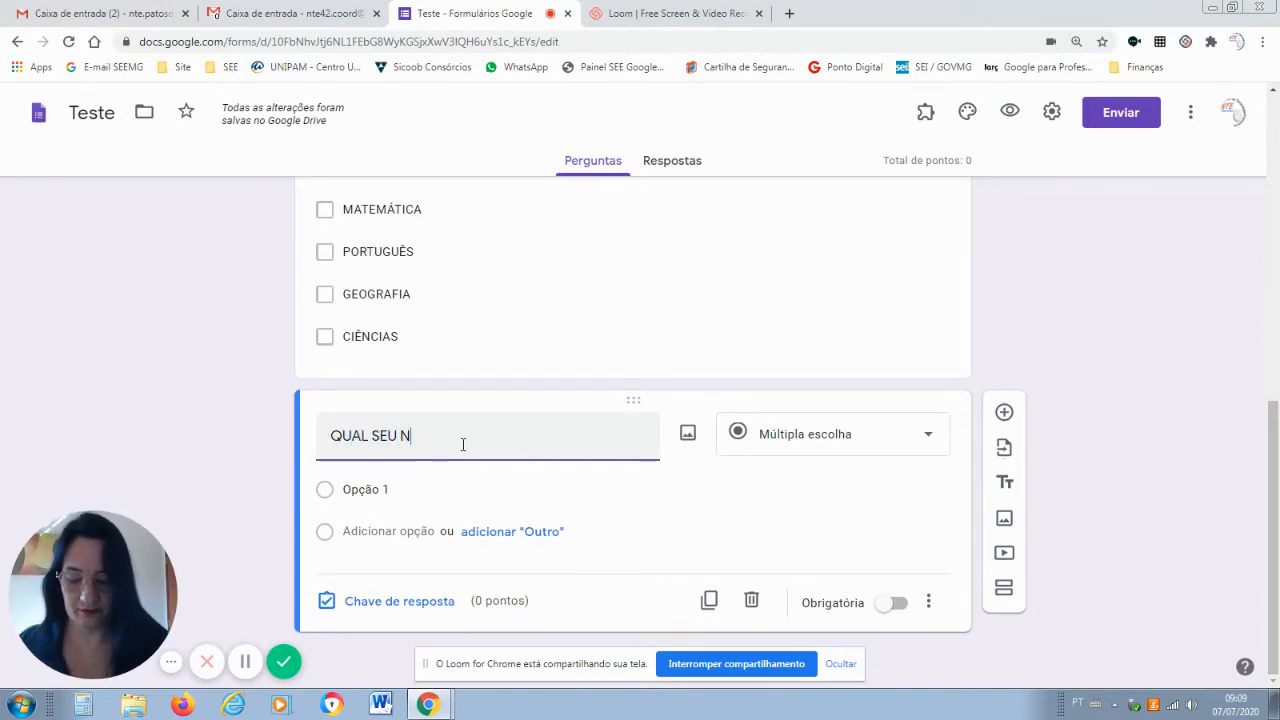
text(IVEL DE CONHE)
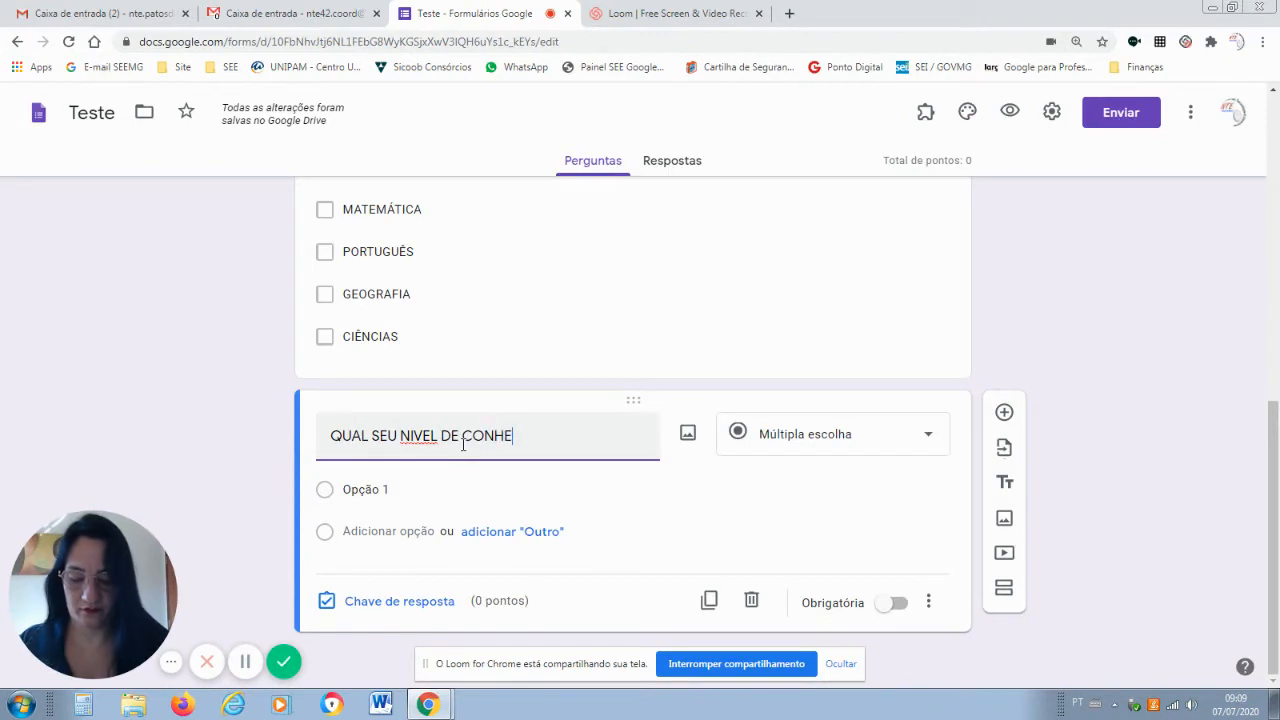
text(CIMENTO EM CA)
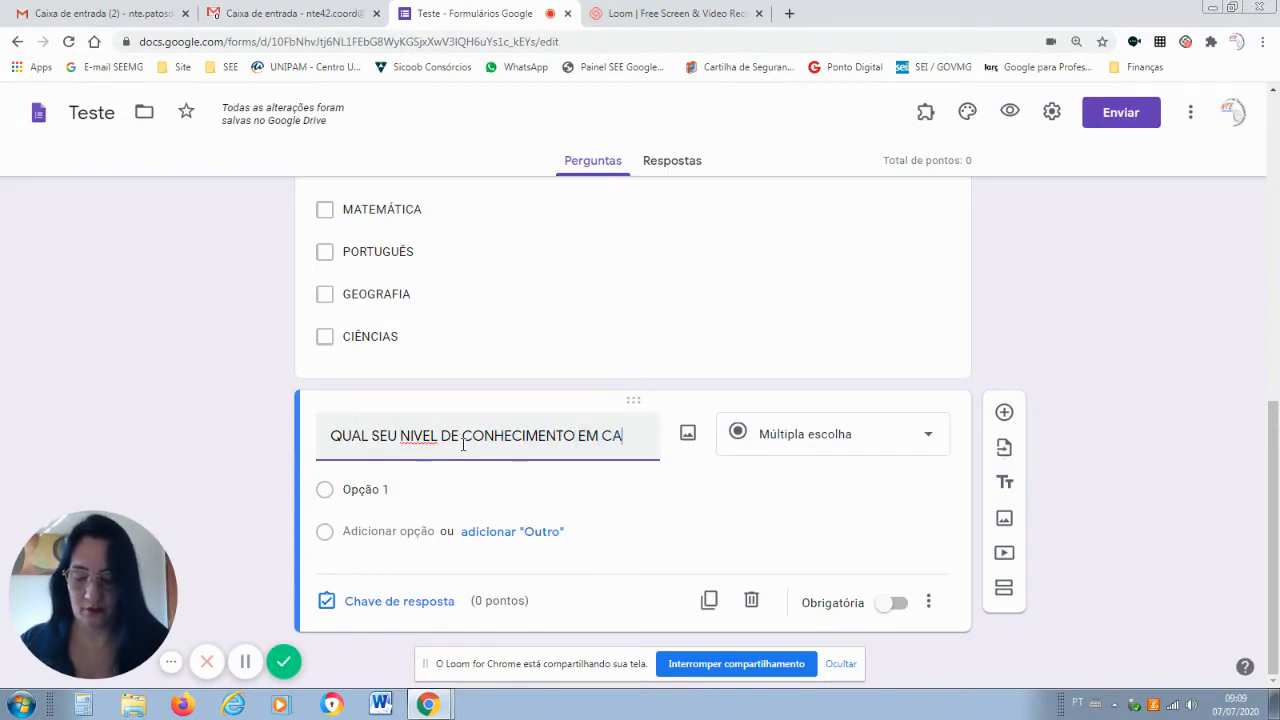
text(DA CONT)
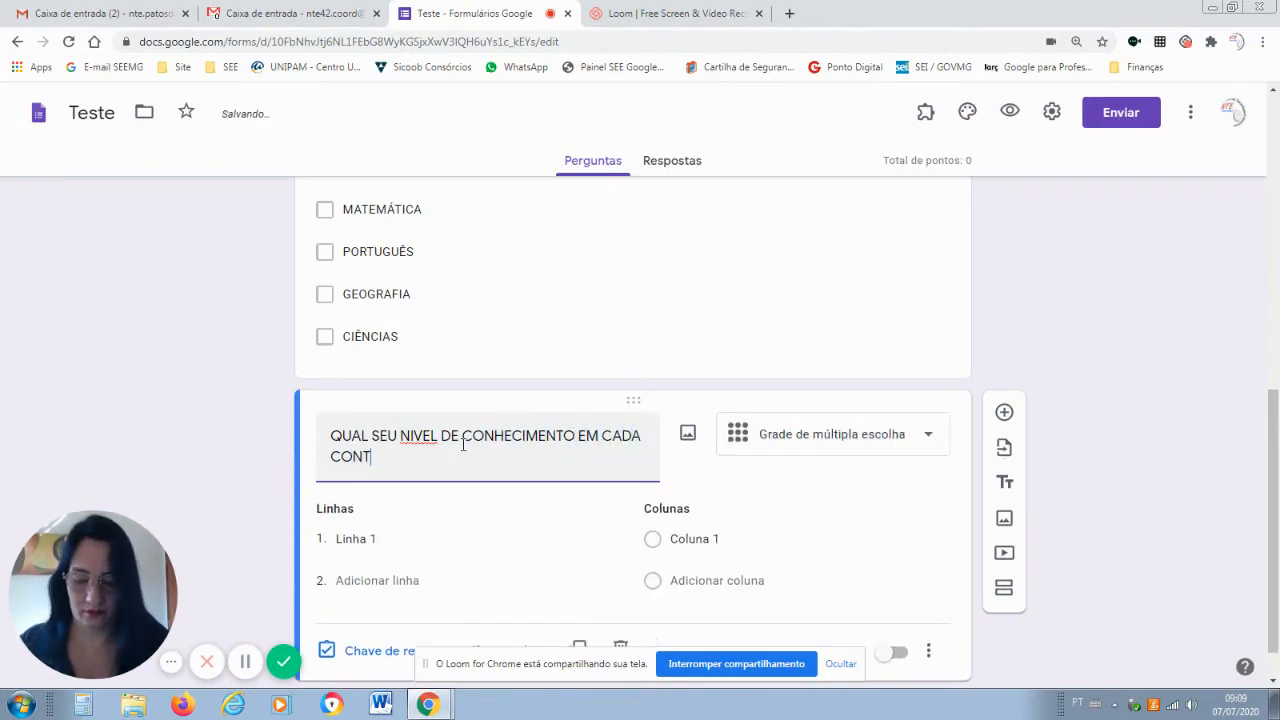
text(EUDO)
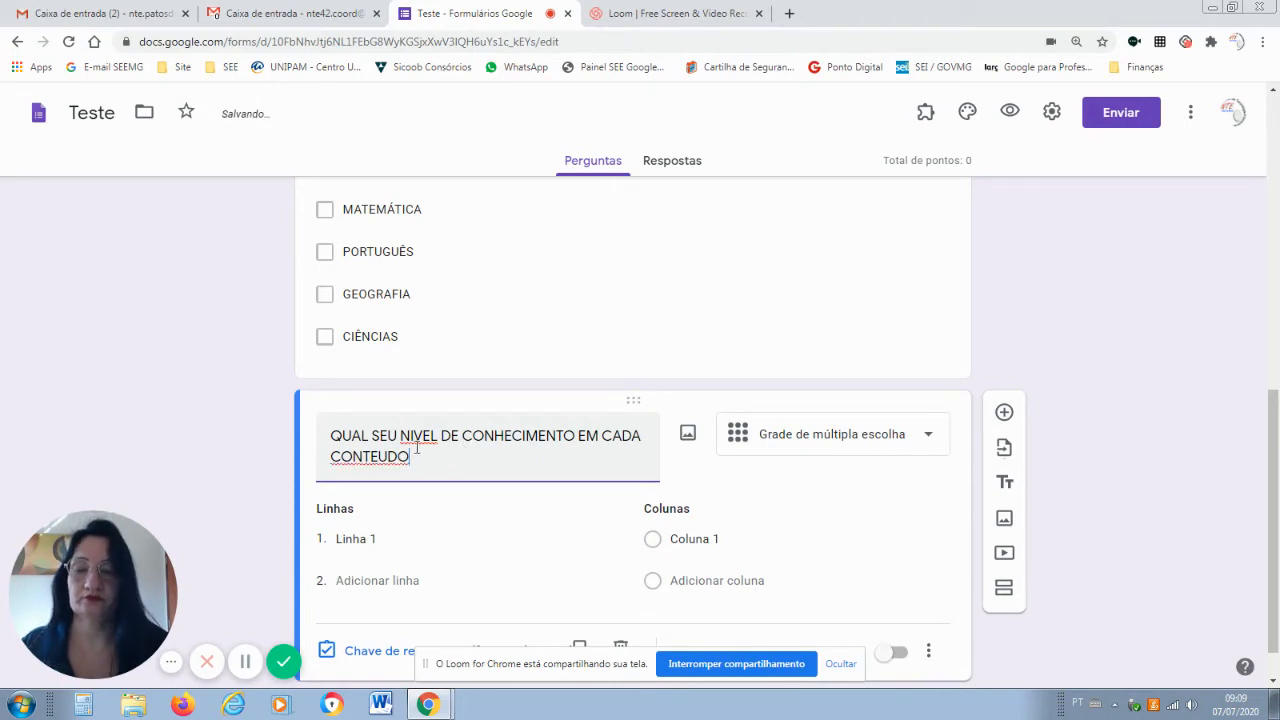
right_click(417, 437)
click(449, 451)
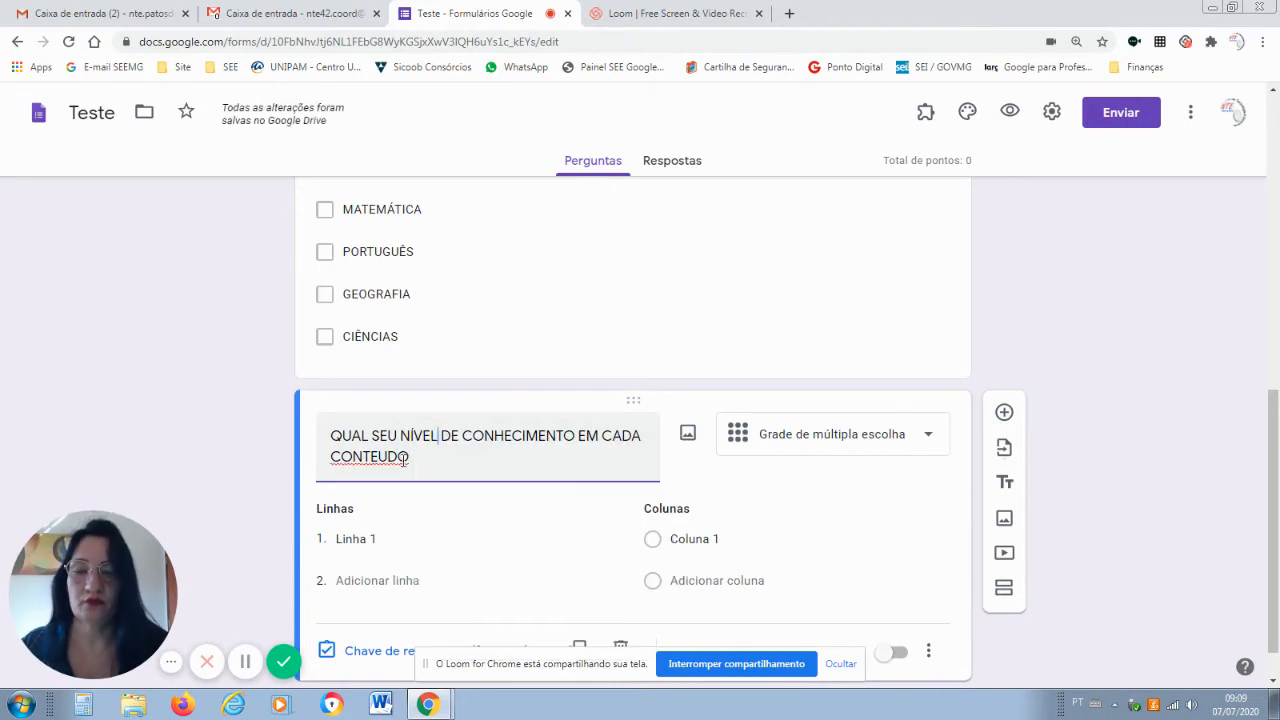
right_click(410, 458)
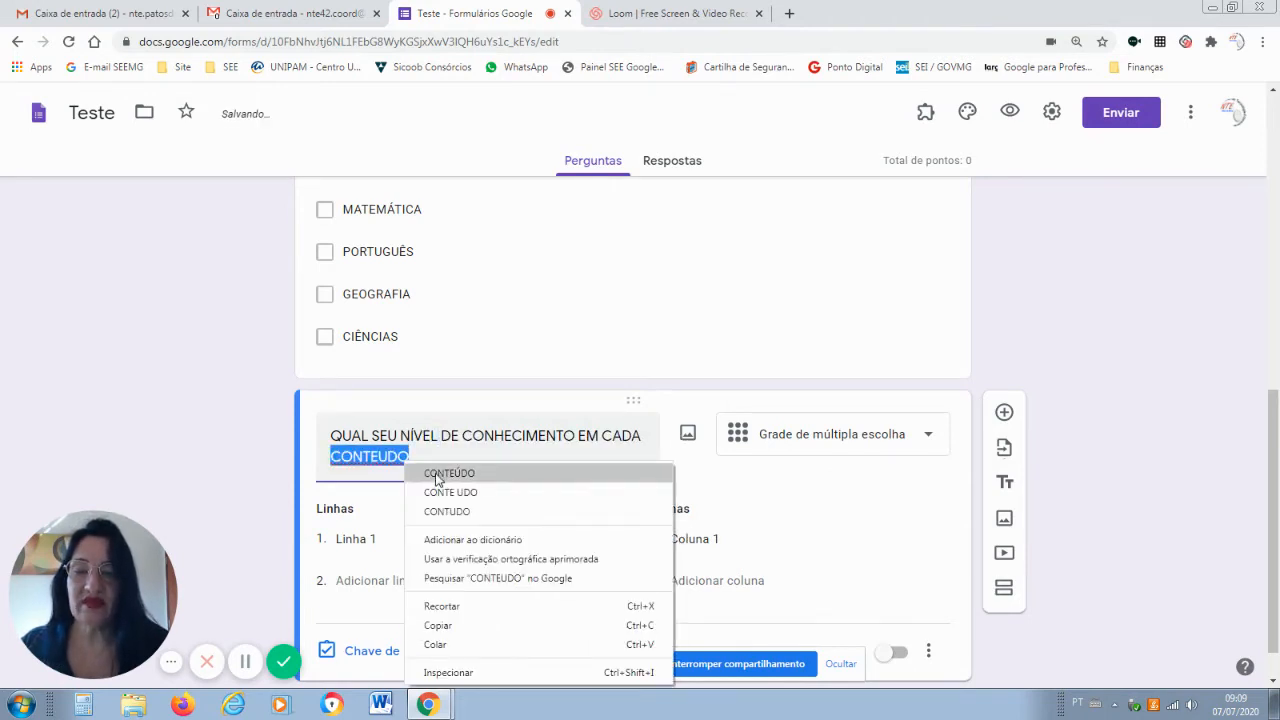
click(440, 470)
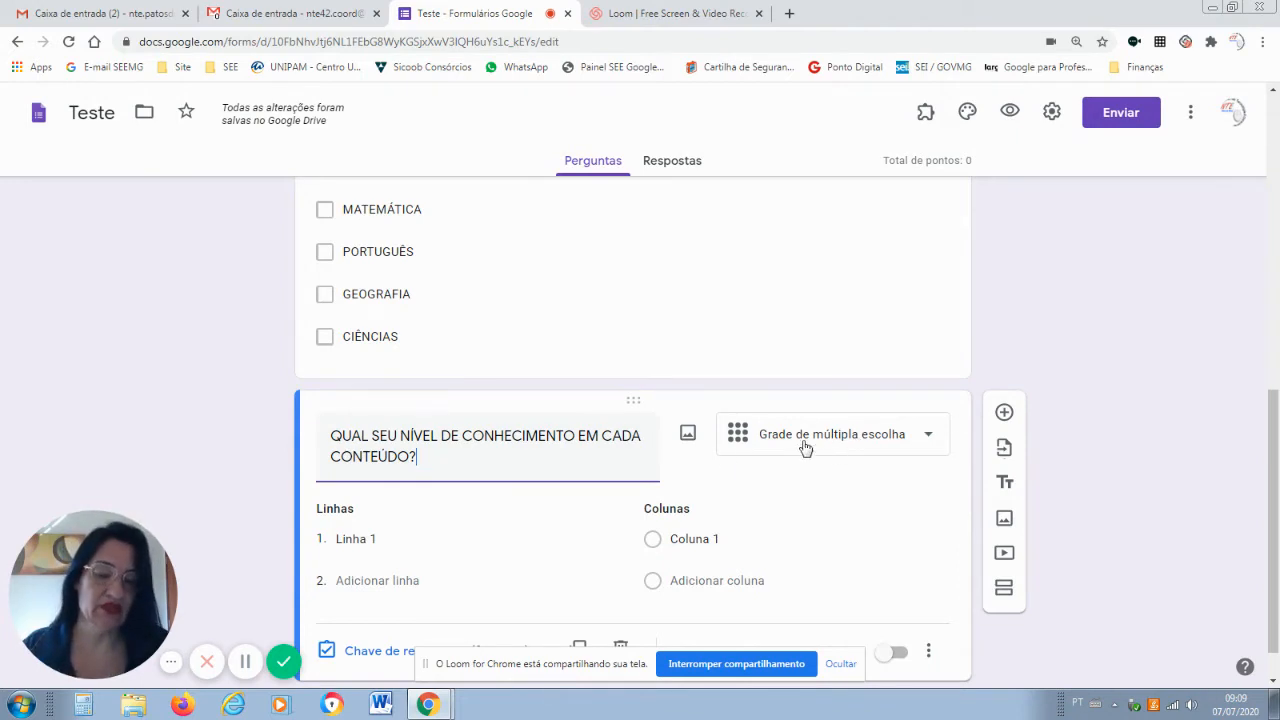
Fill the grid rows with MATE MATICA, PORTUGUÊS, GEOGRAFIA and CIÊNCIAS.
click(369, 548)
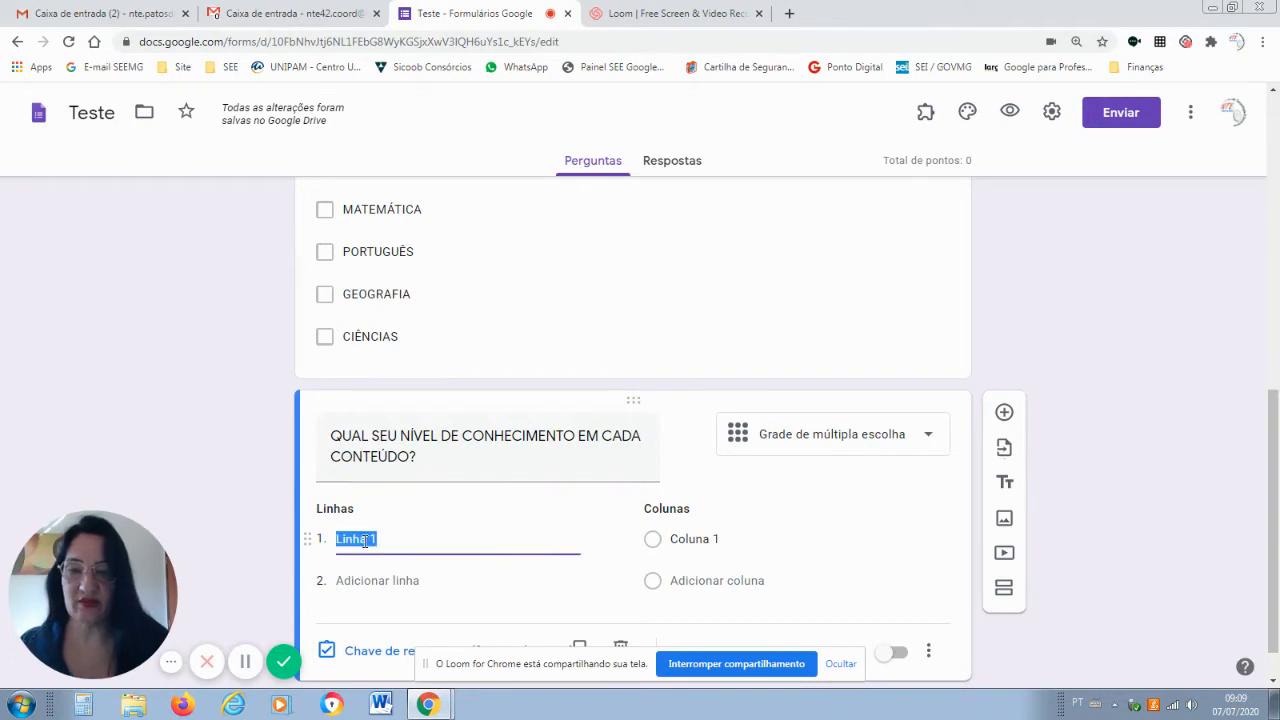
text(MATEMATICA)
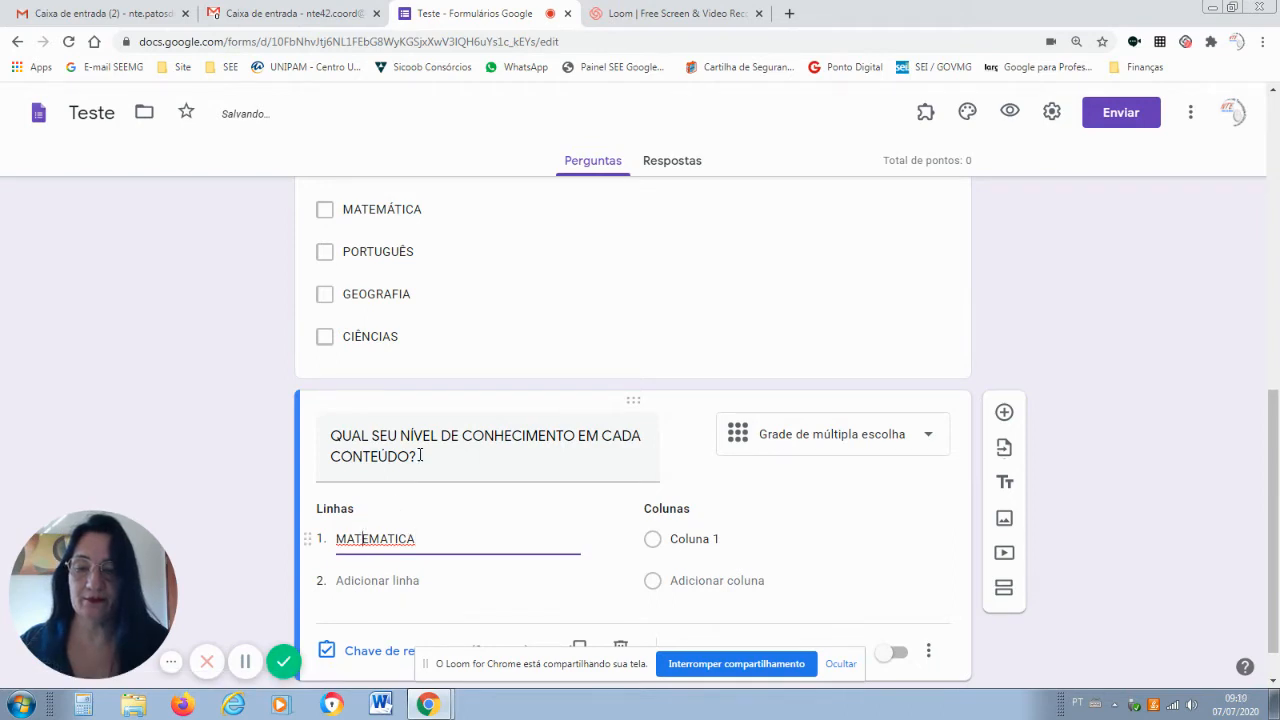
right_click(367, 535)
click(408, 340)
click(374, 577)
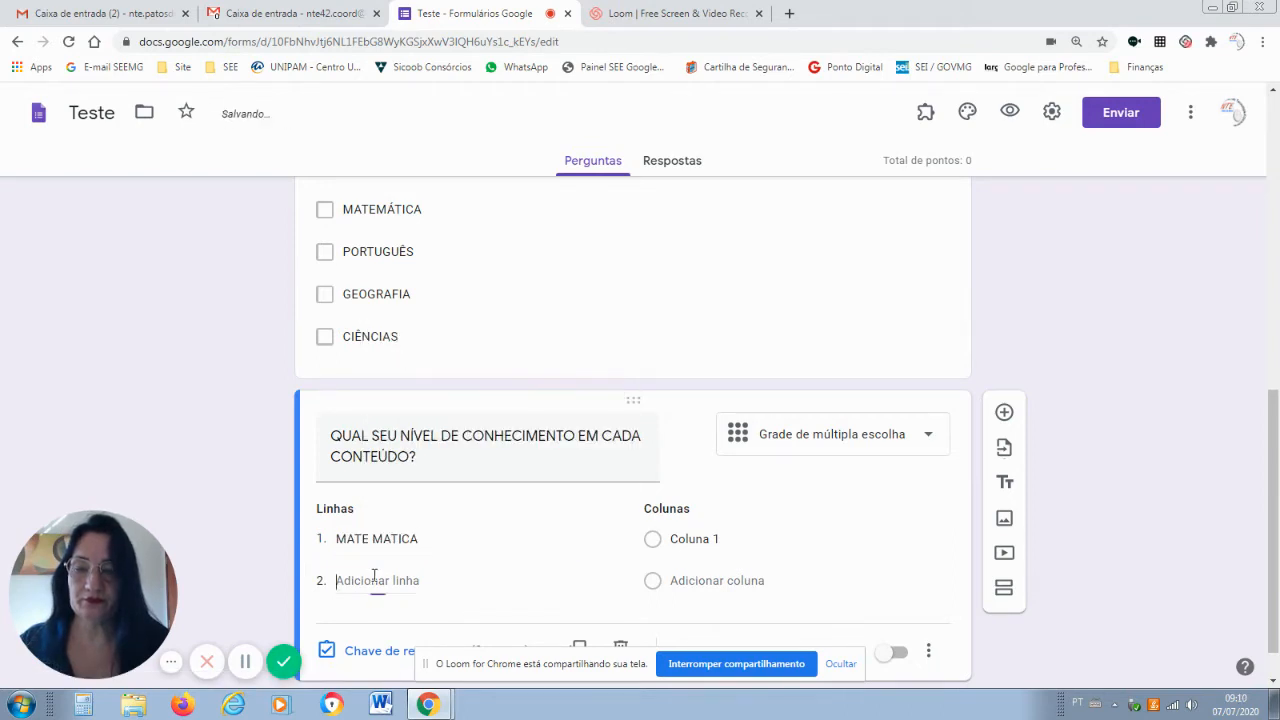
text(PORTUG)
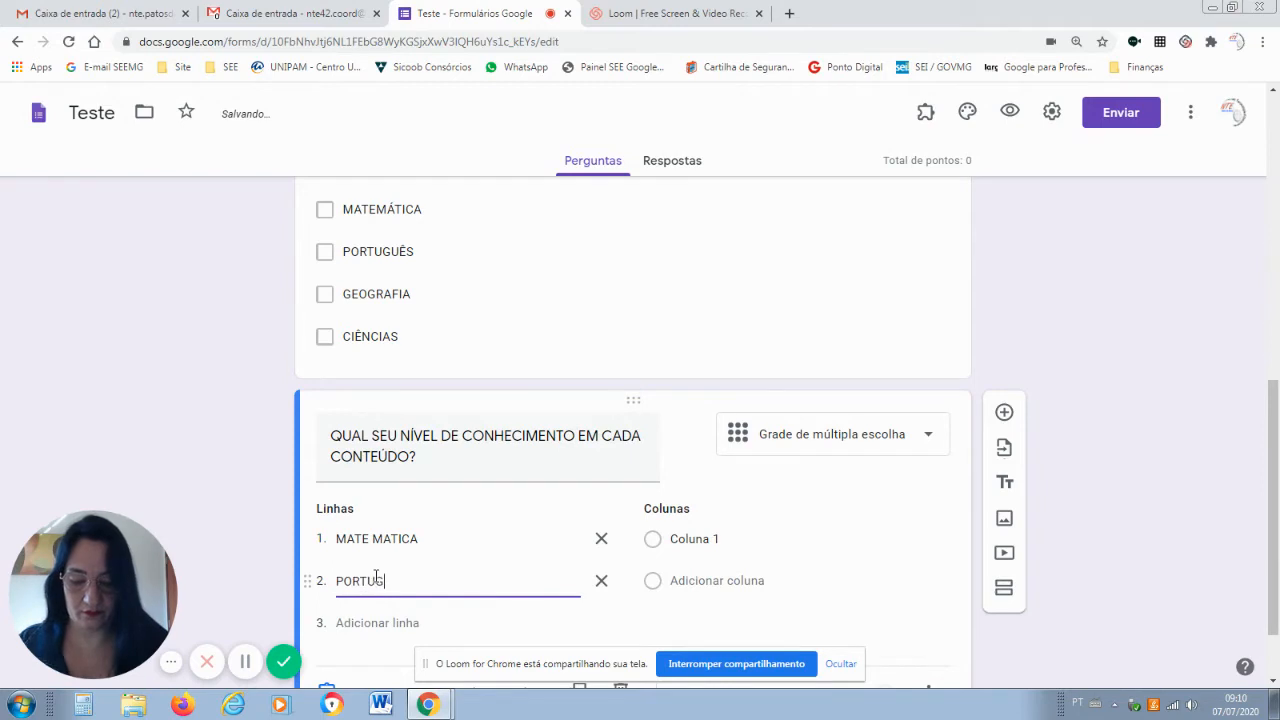
text(UÊS)
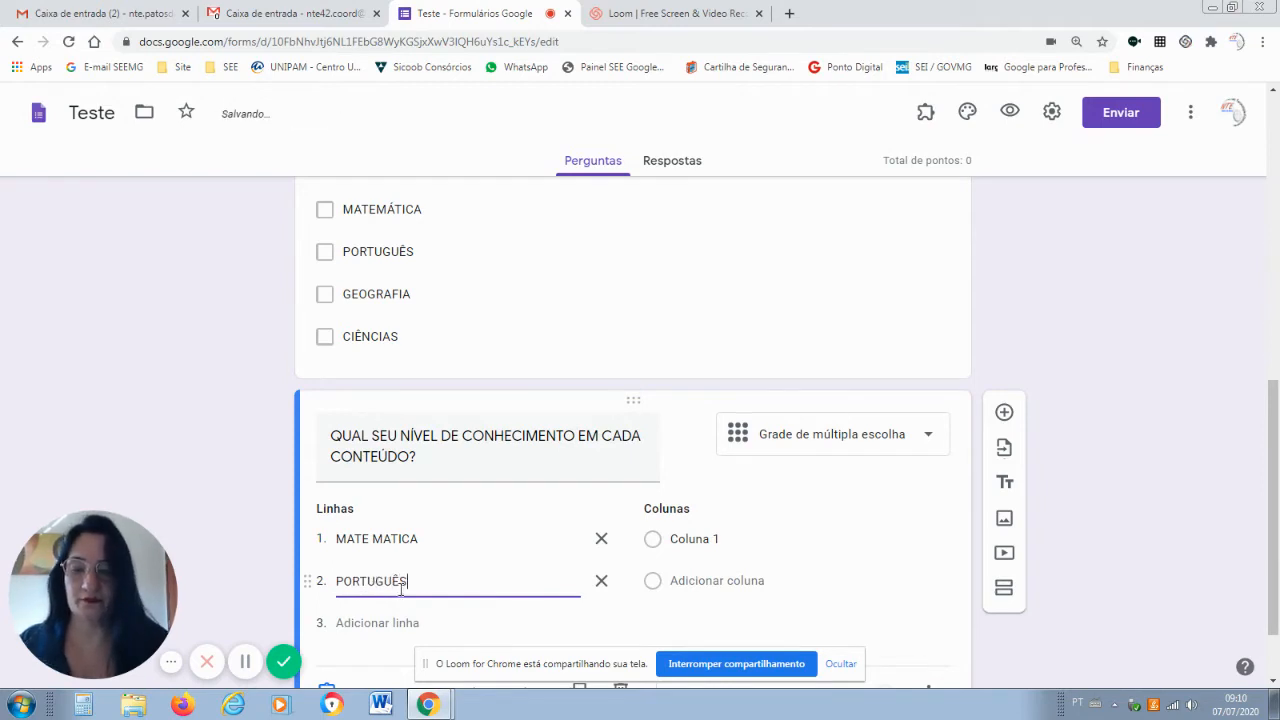
click(405, 624)
text(GE)
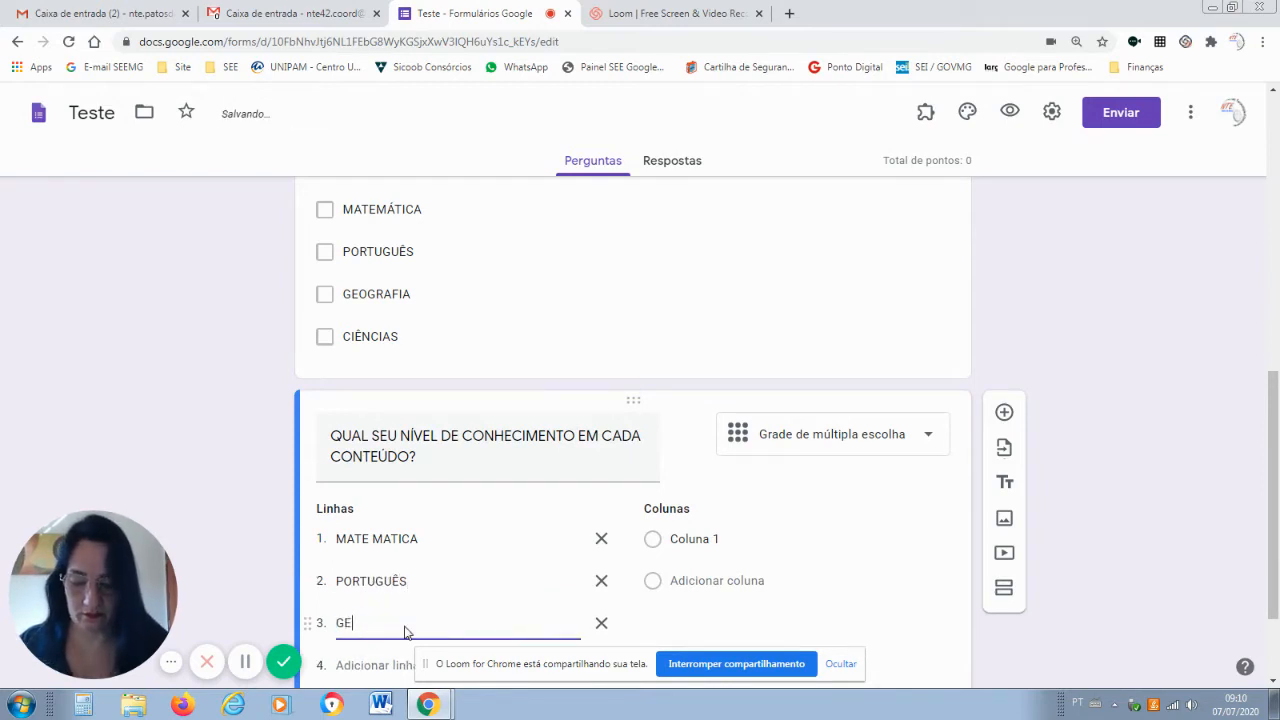
text(OGRAFIA)
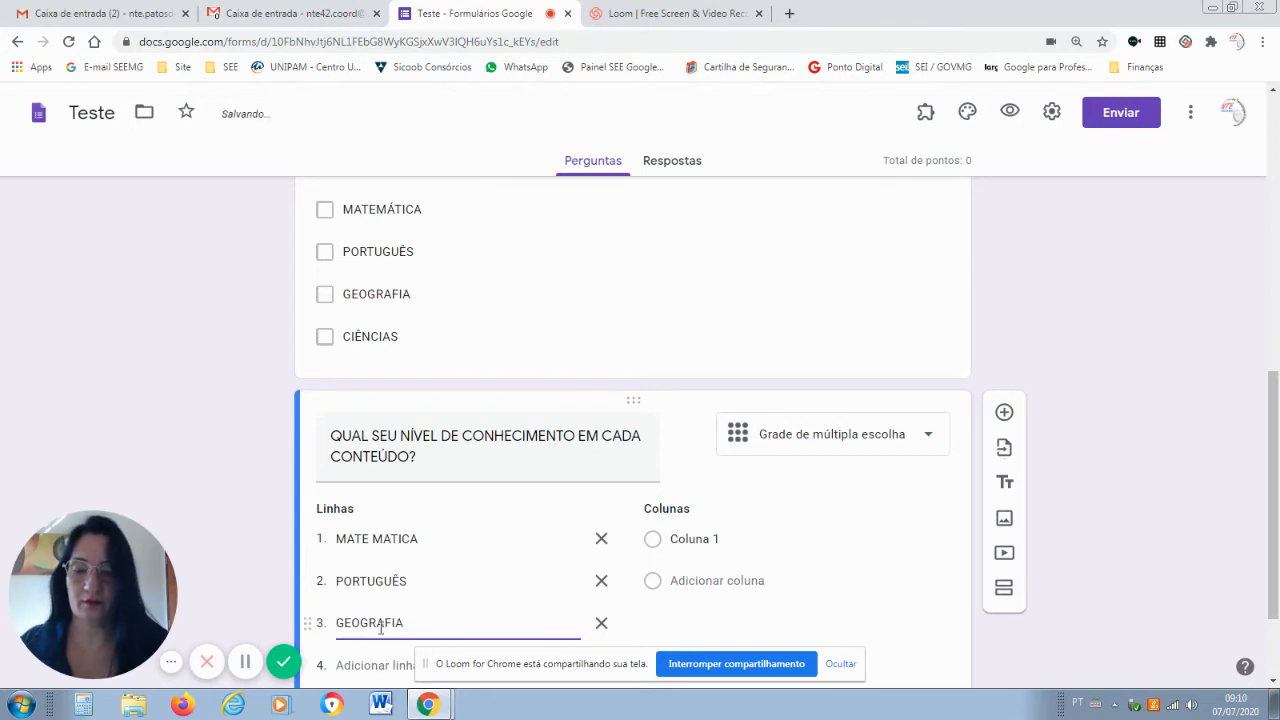
click(380, 665)
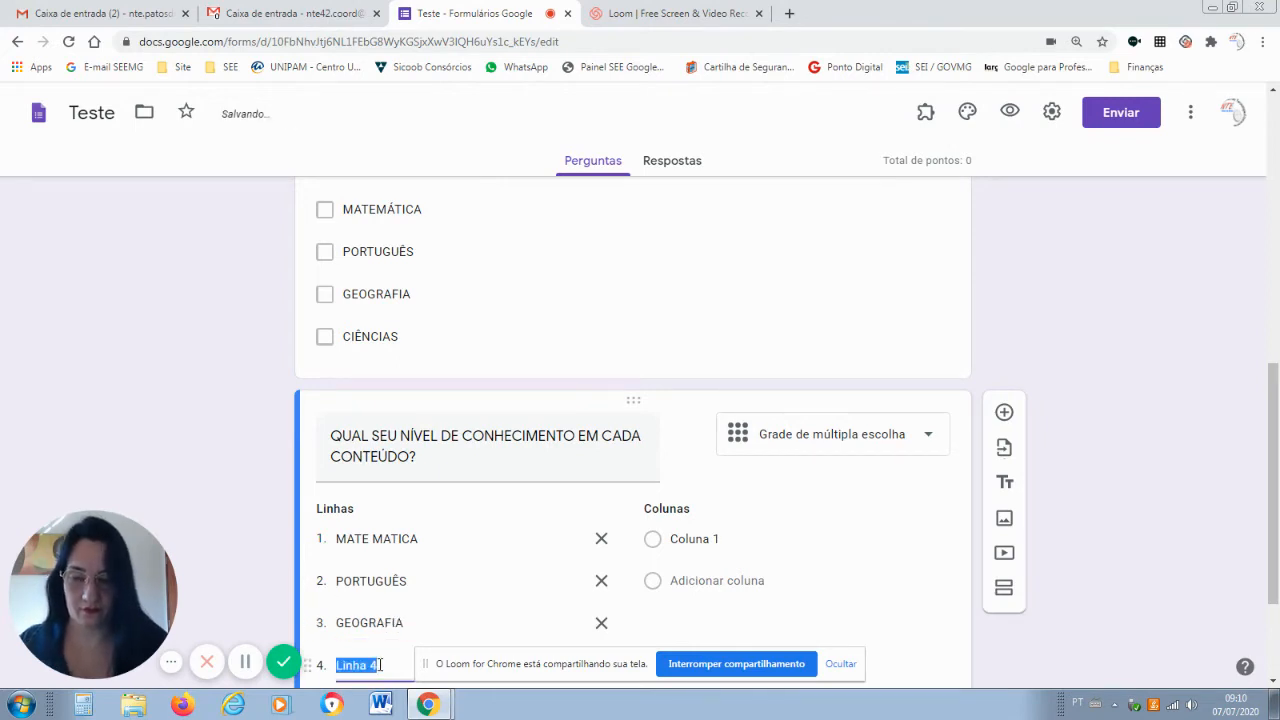
text(CIÊNCIAS)
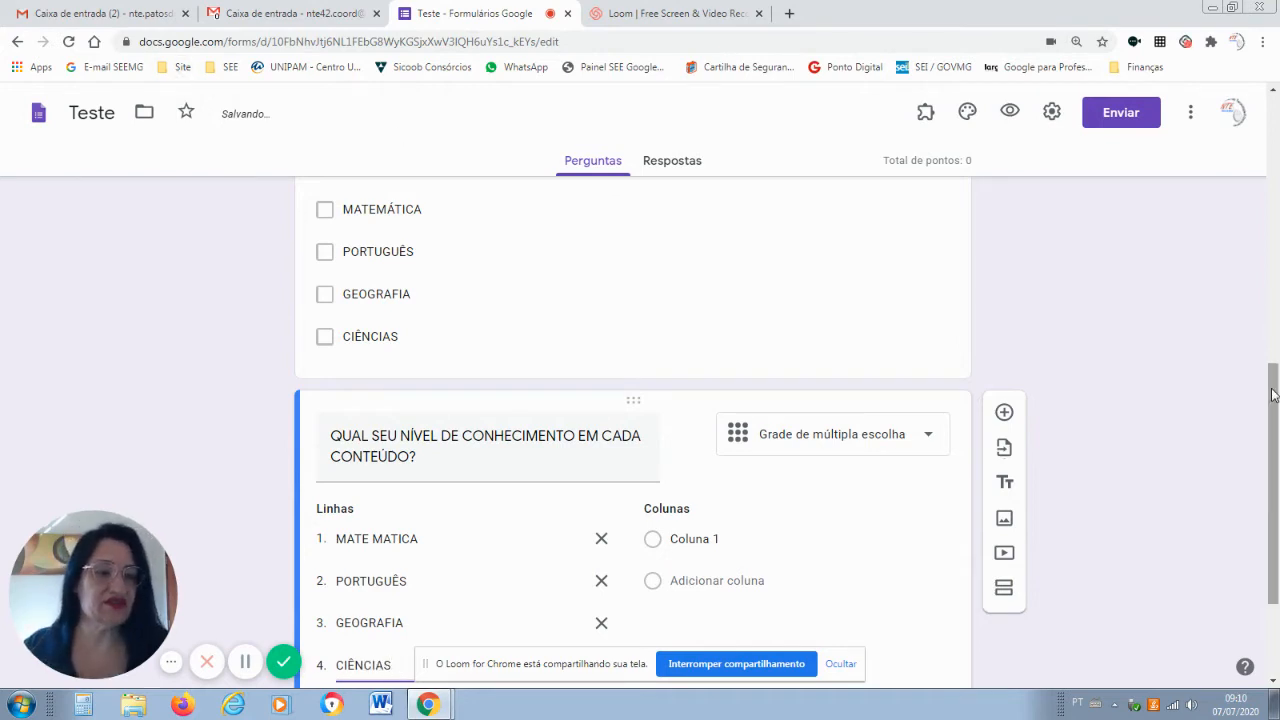
drag(1274, 400, 1274, 462)
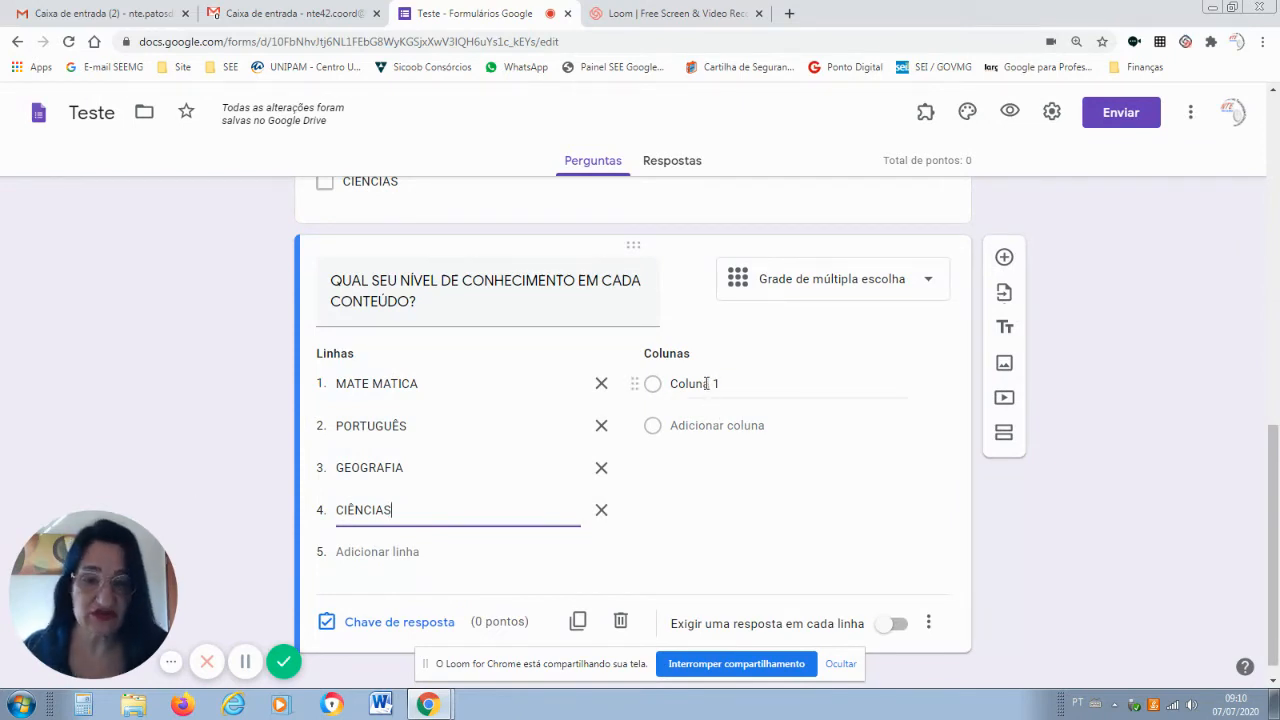
Name the grid columns POUCO, INTERMEDIÁRIO and MUITO, then add a sixth question.
click(706, 383)
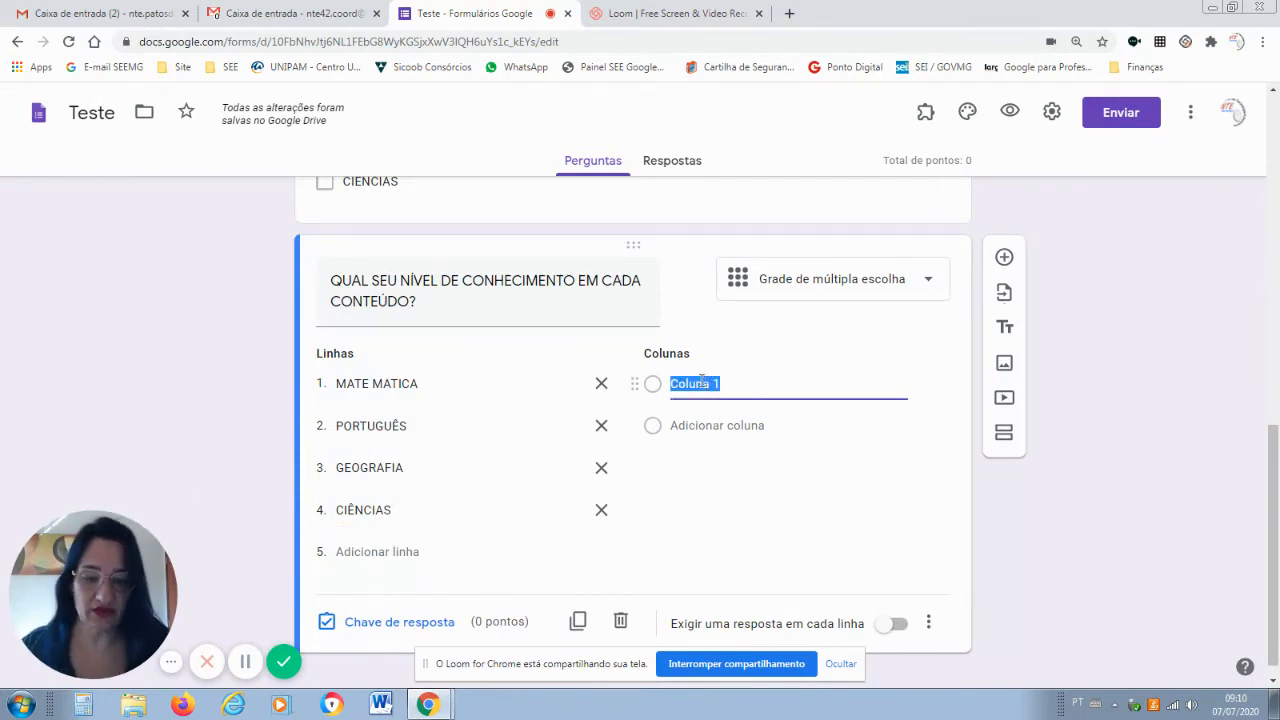
text(POUCO)
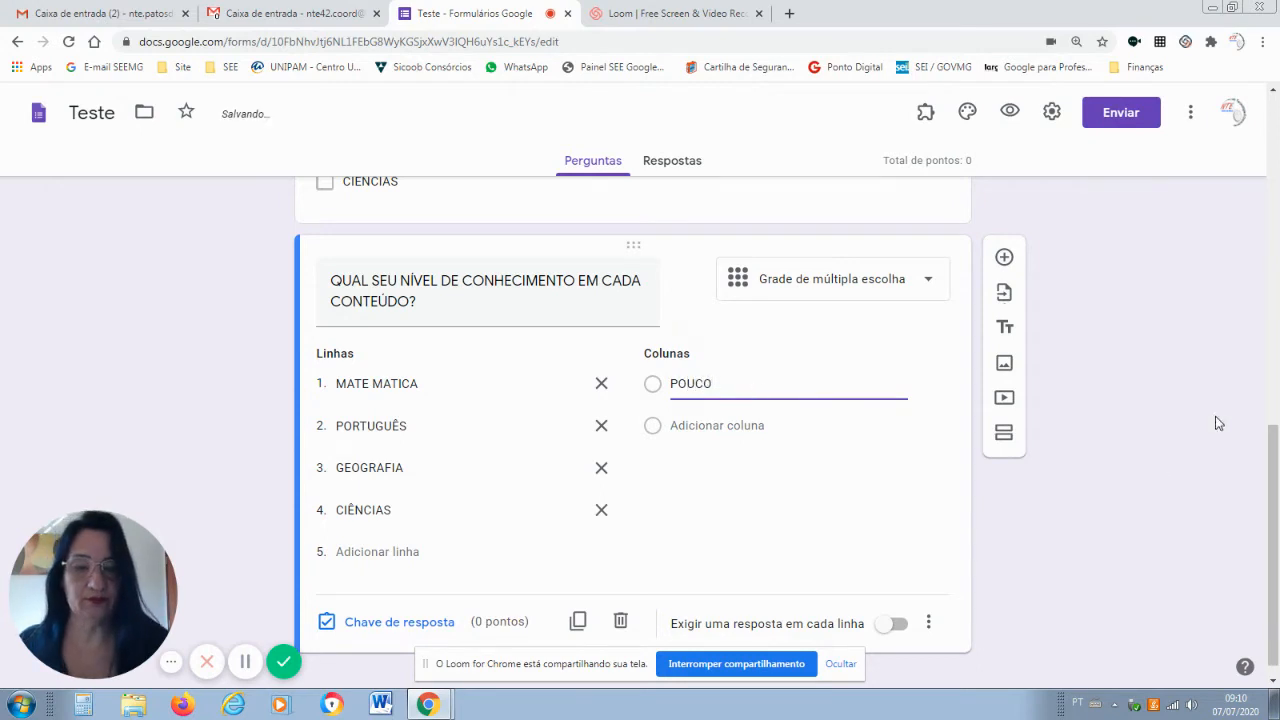
click(696, 428)
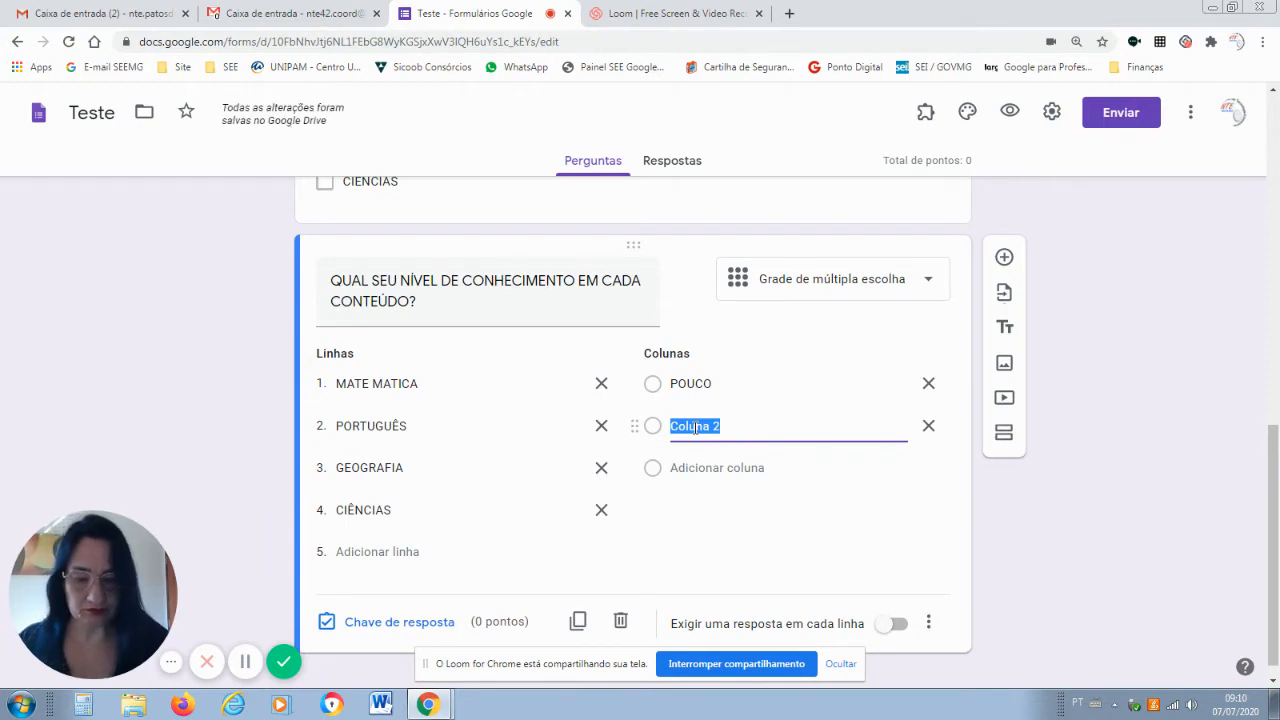
text(IN)
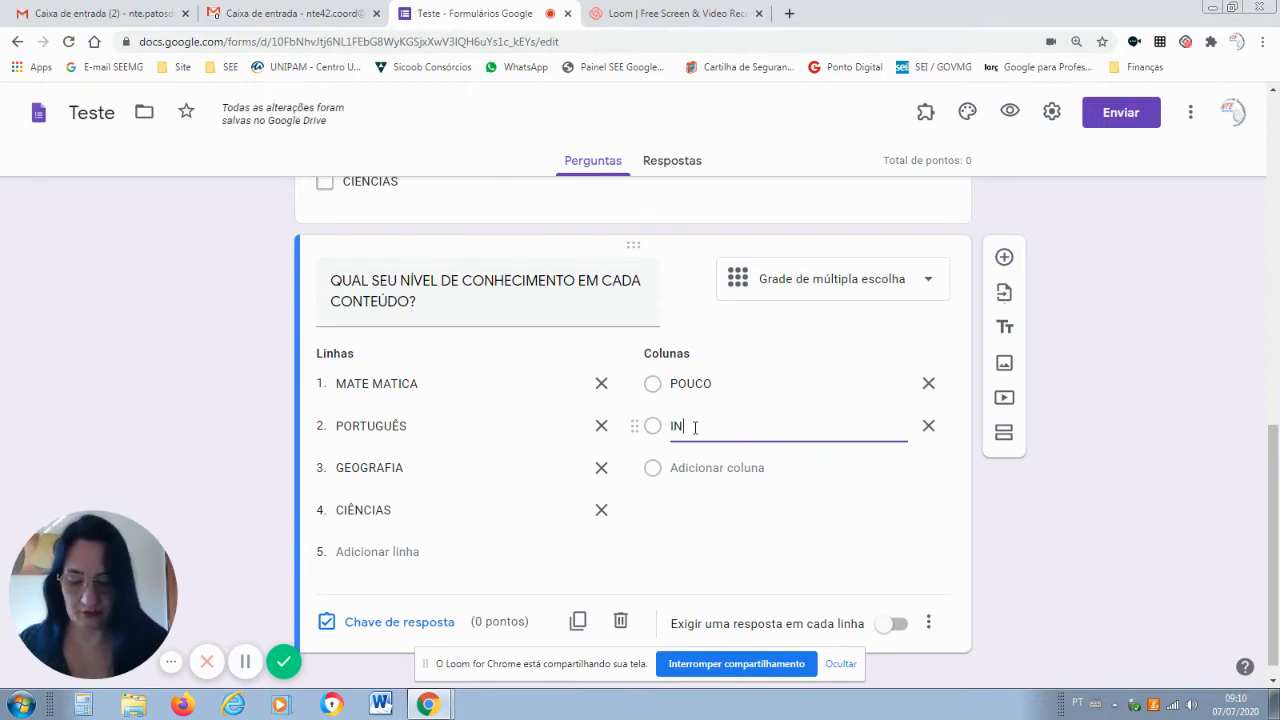
text(TERMEDIÁRIO)
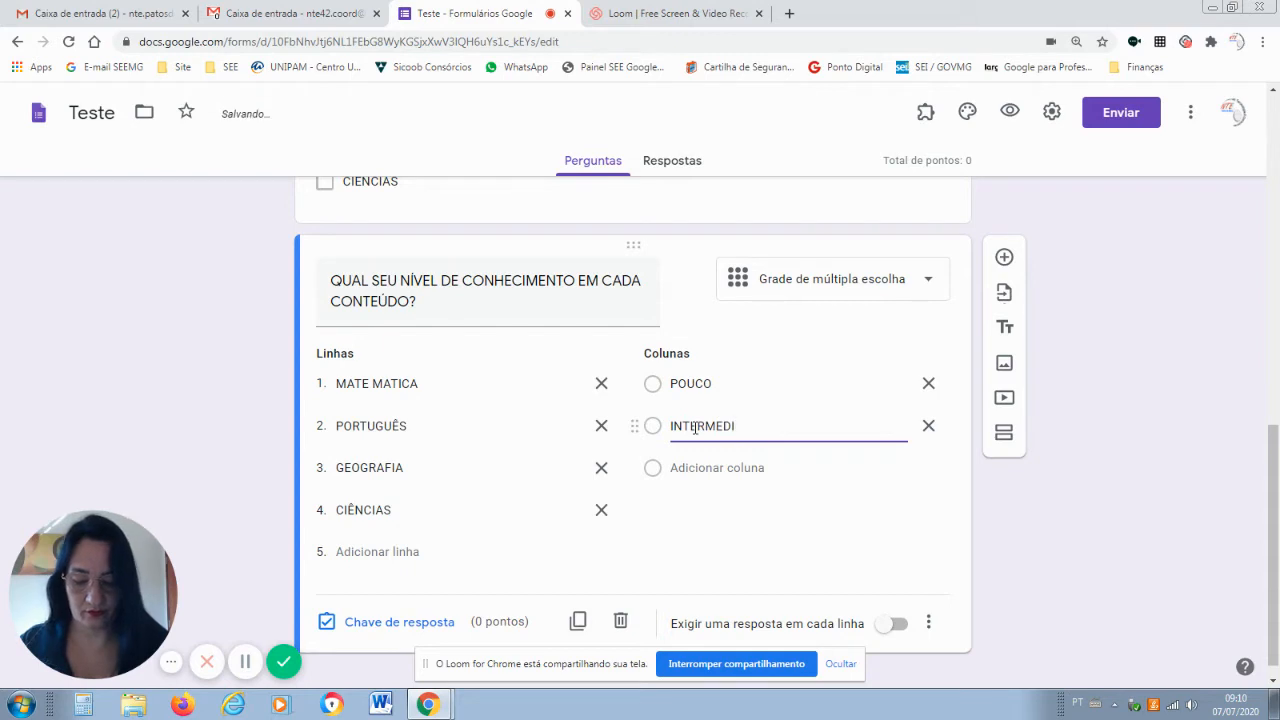
click(737, 467)
text(M)
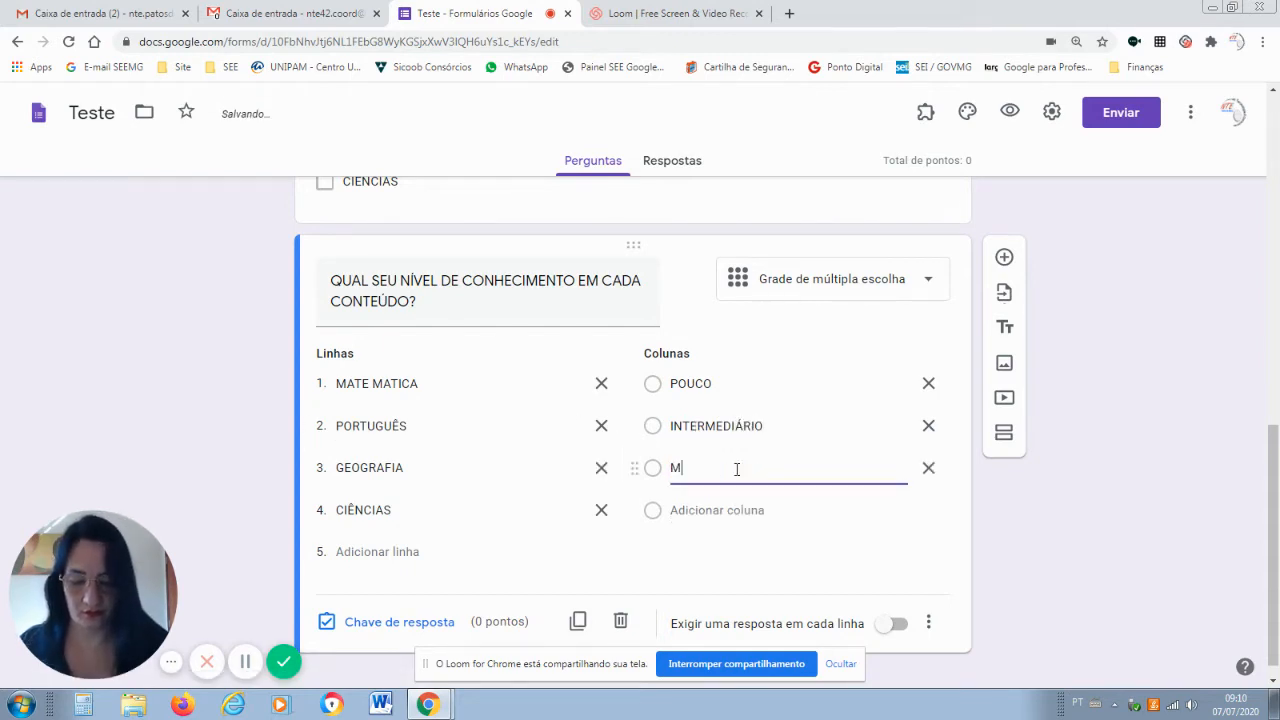
text(UITO)
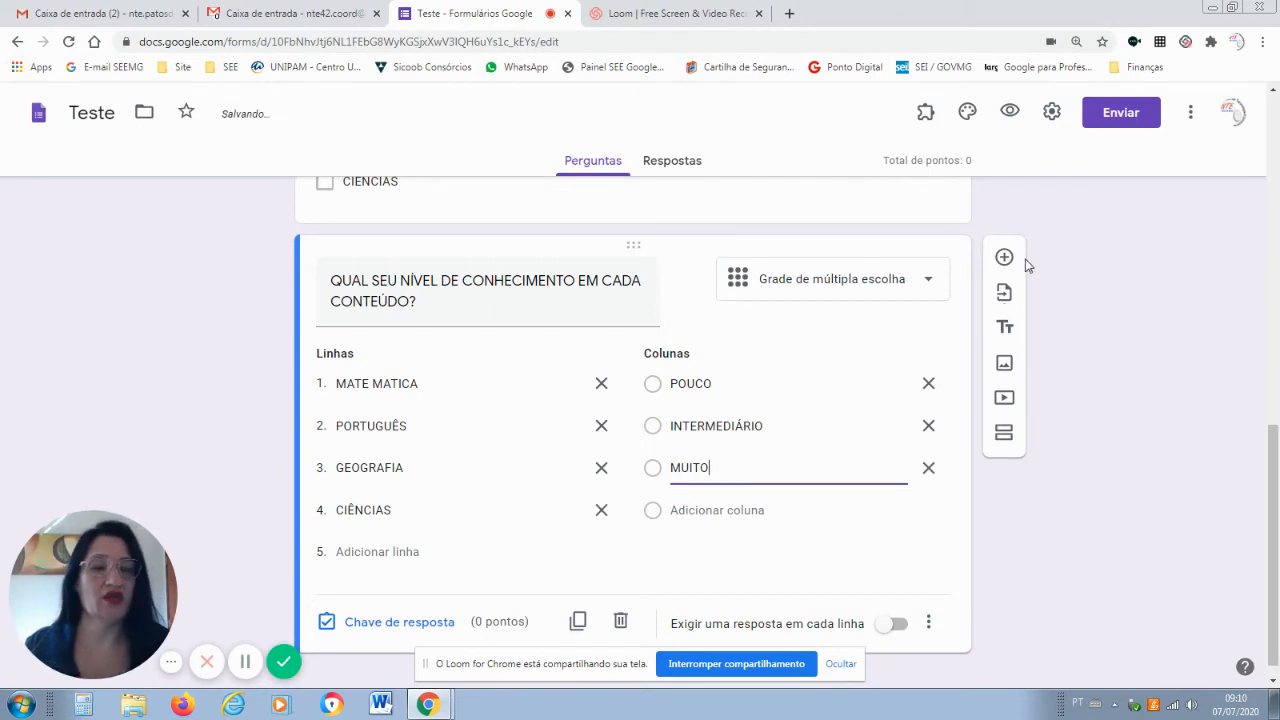
click(1005, 259)
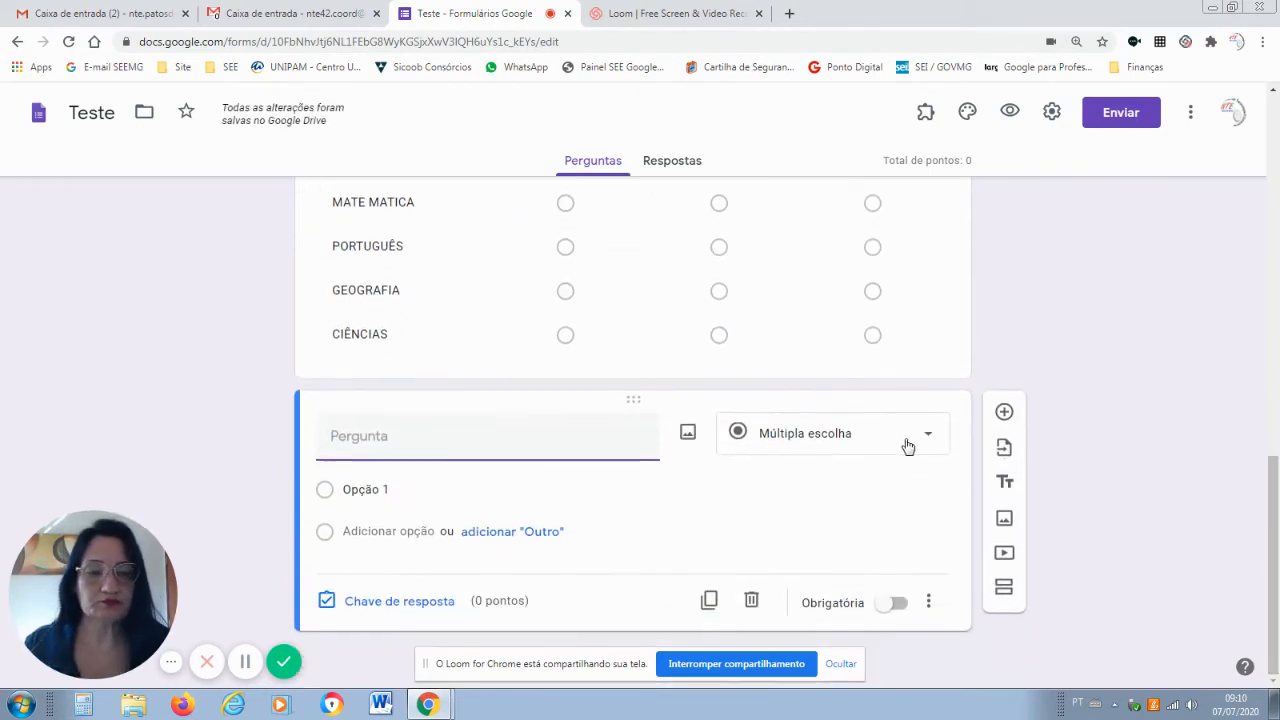
Make the sixth question short-answer with number validation, leaving its title blank.
click(929, 445)
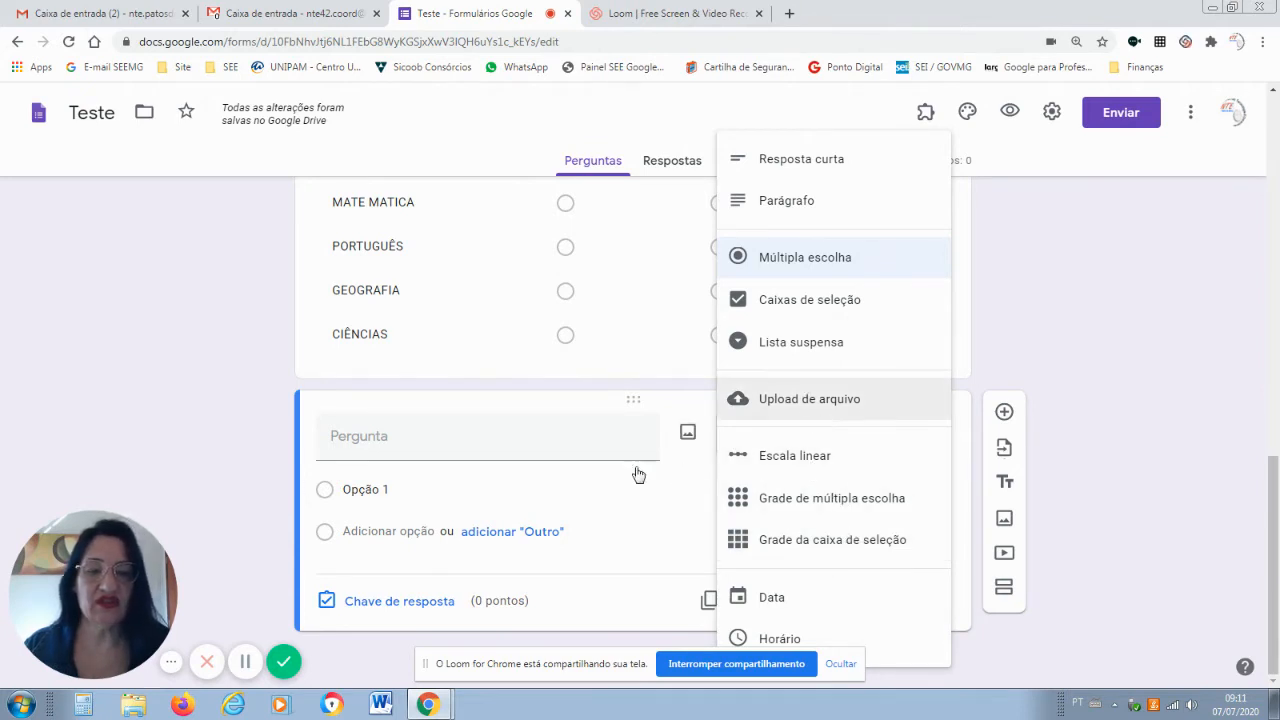
click(452, 446)
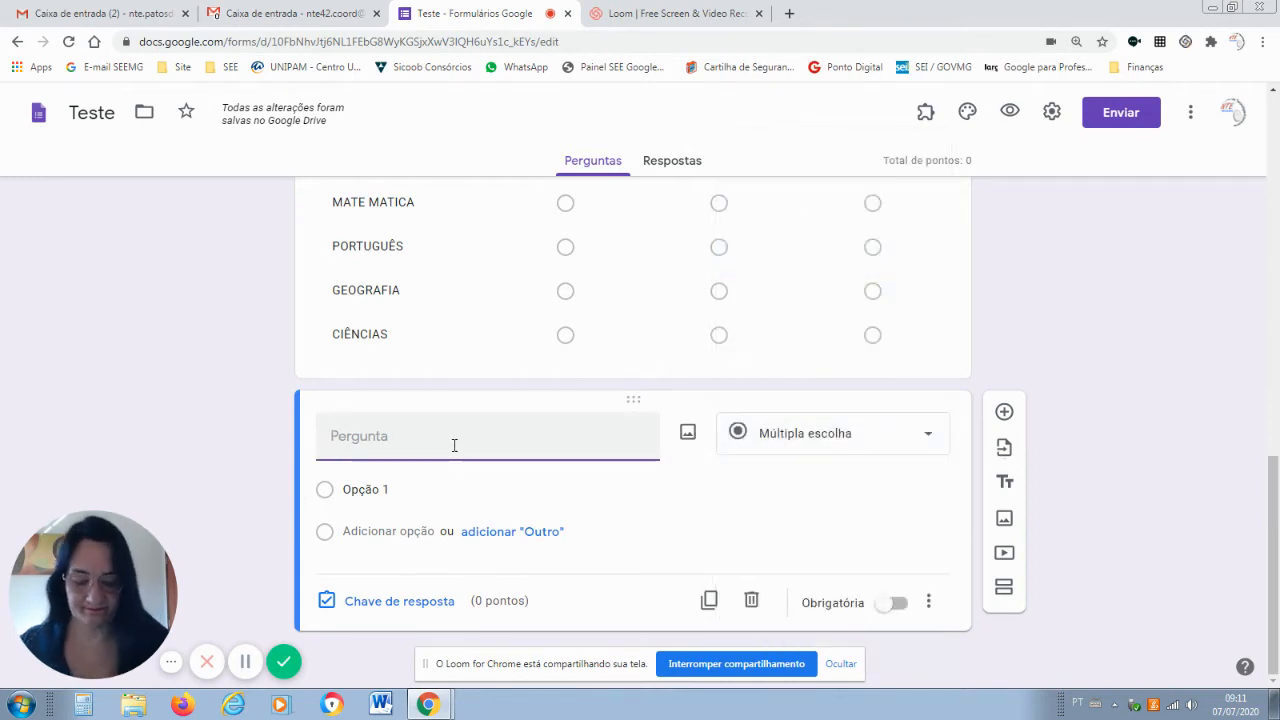
text(QU)
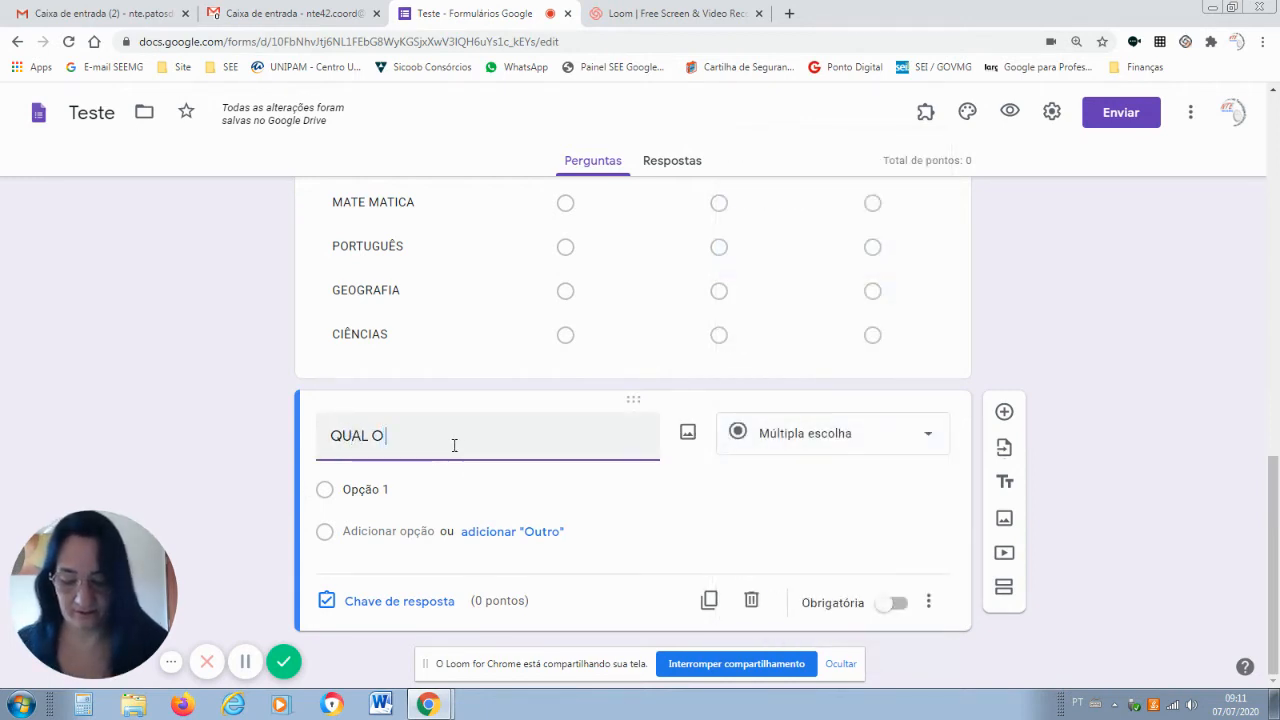
text(AL O)
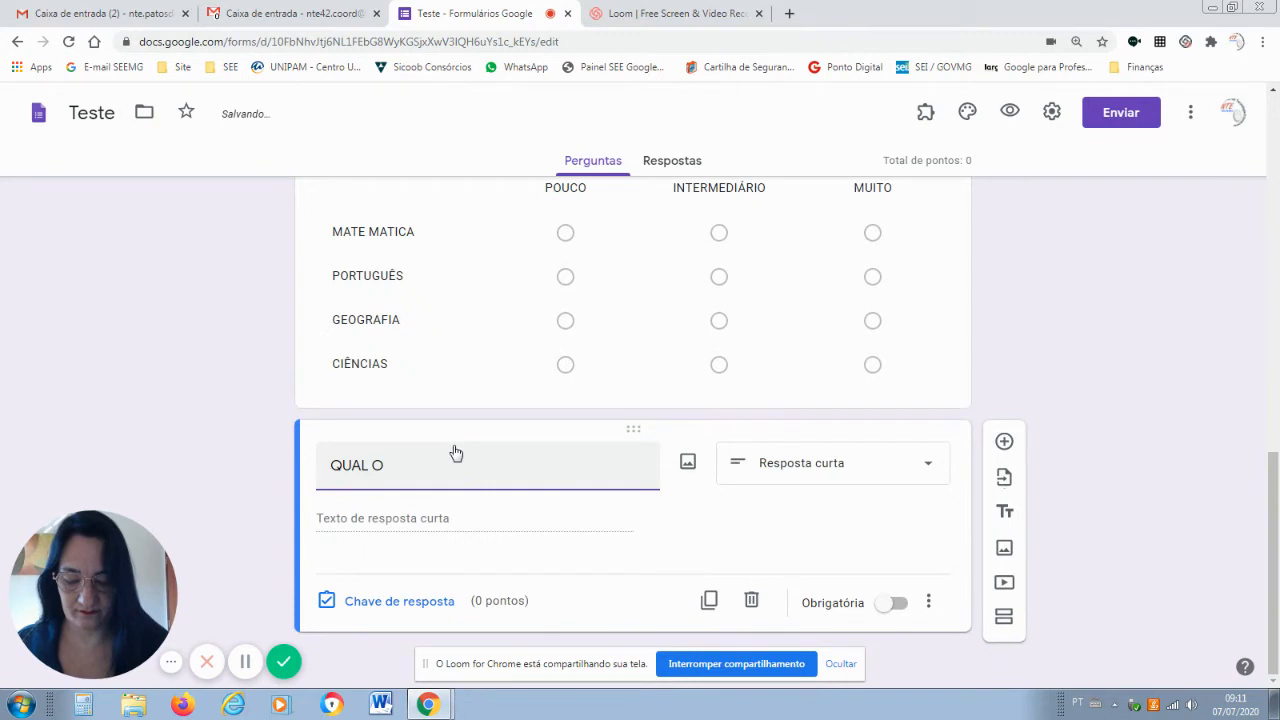
text( SEU)
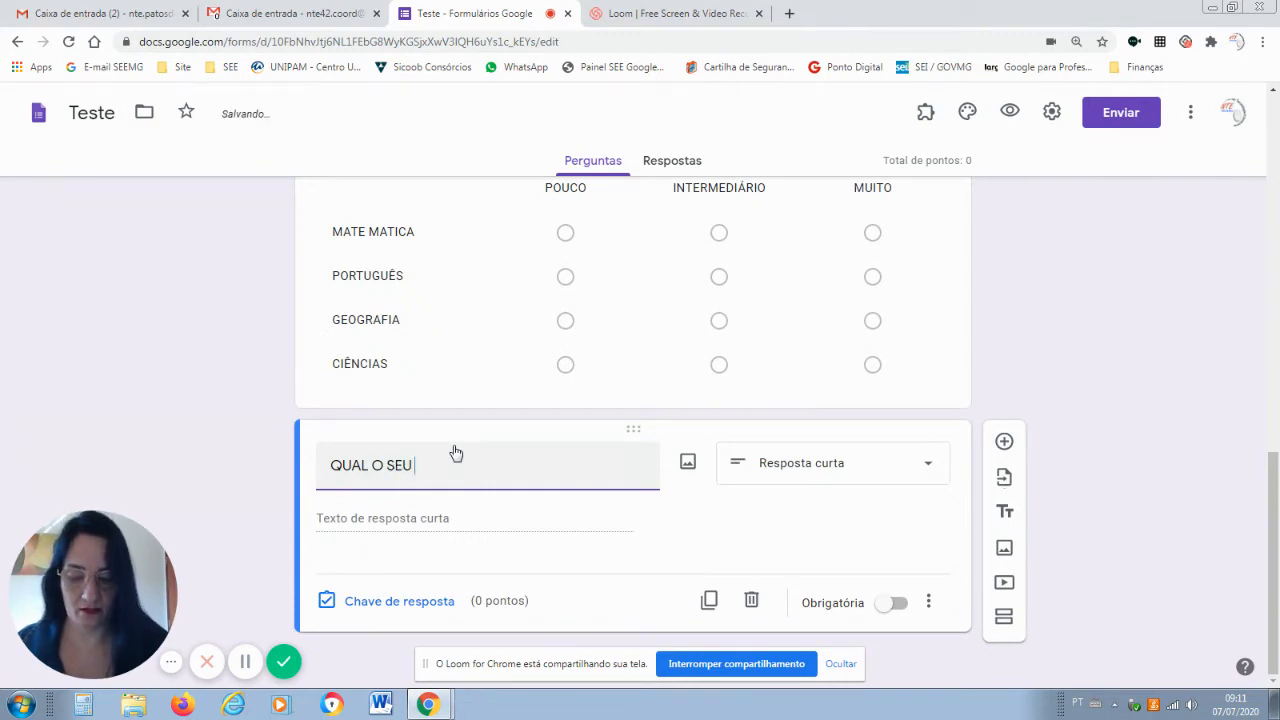
key(BackSpace)
key(BackSpace)
key(BackSpace)
key(BackSpace)
key(BackSpace)
key(BackSpace)
key(BackSpace)
key(BackSpace)
key(BackSpace)
key(BackSpace)
key(BackSpace)
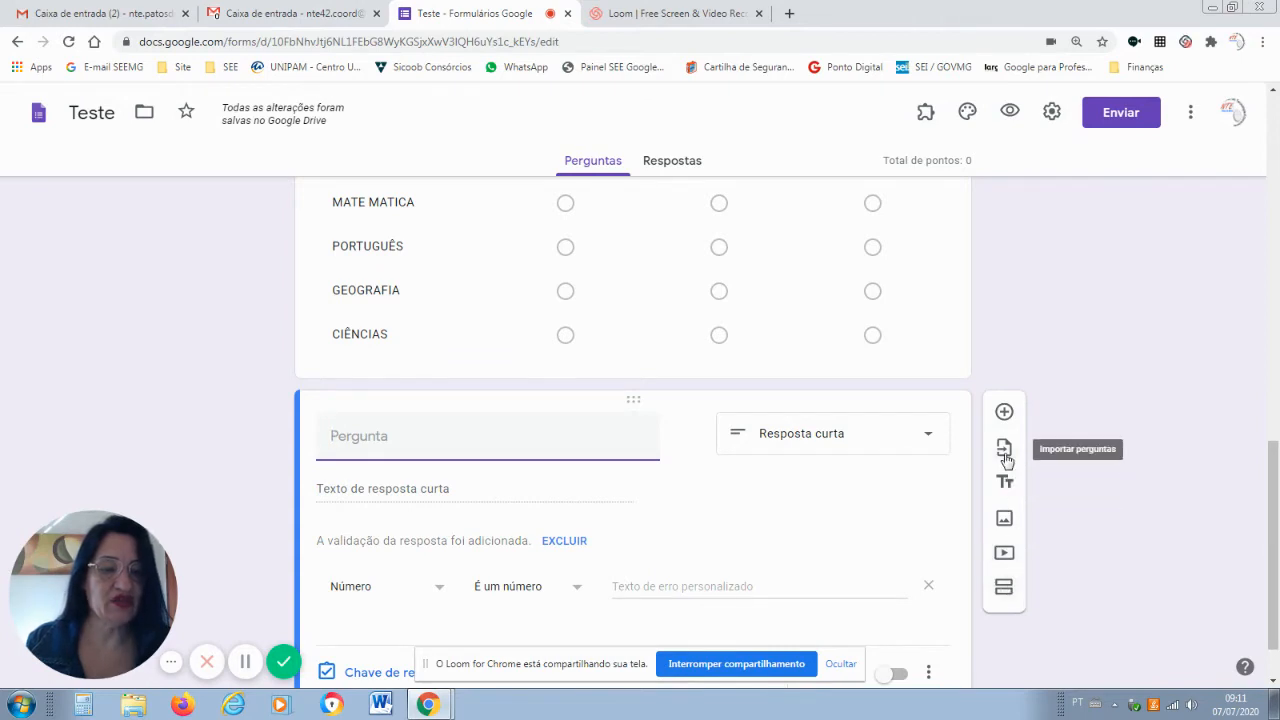
Browse the Escolas Socioeducativas and Capacitação forms as possible import sources, closing each.
click(1004, 452)
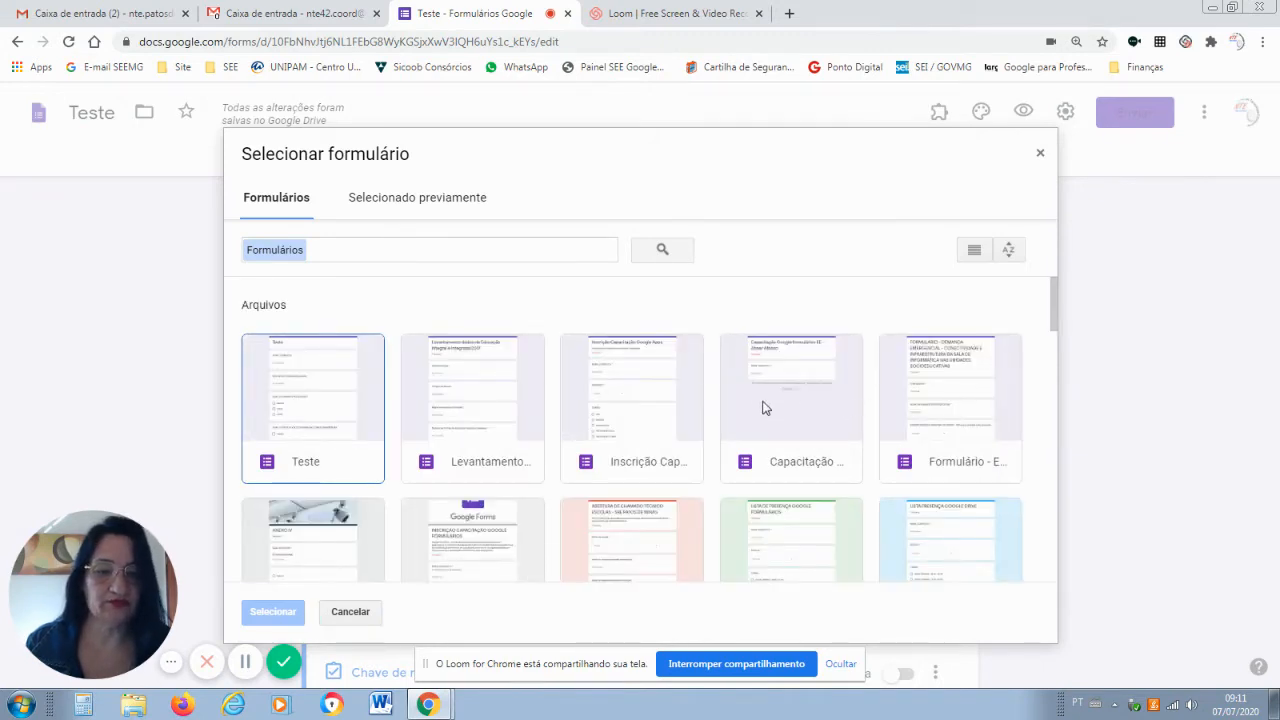
double_click(923, 375)
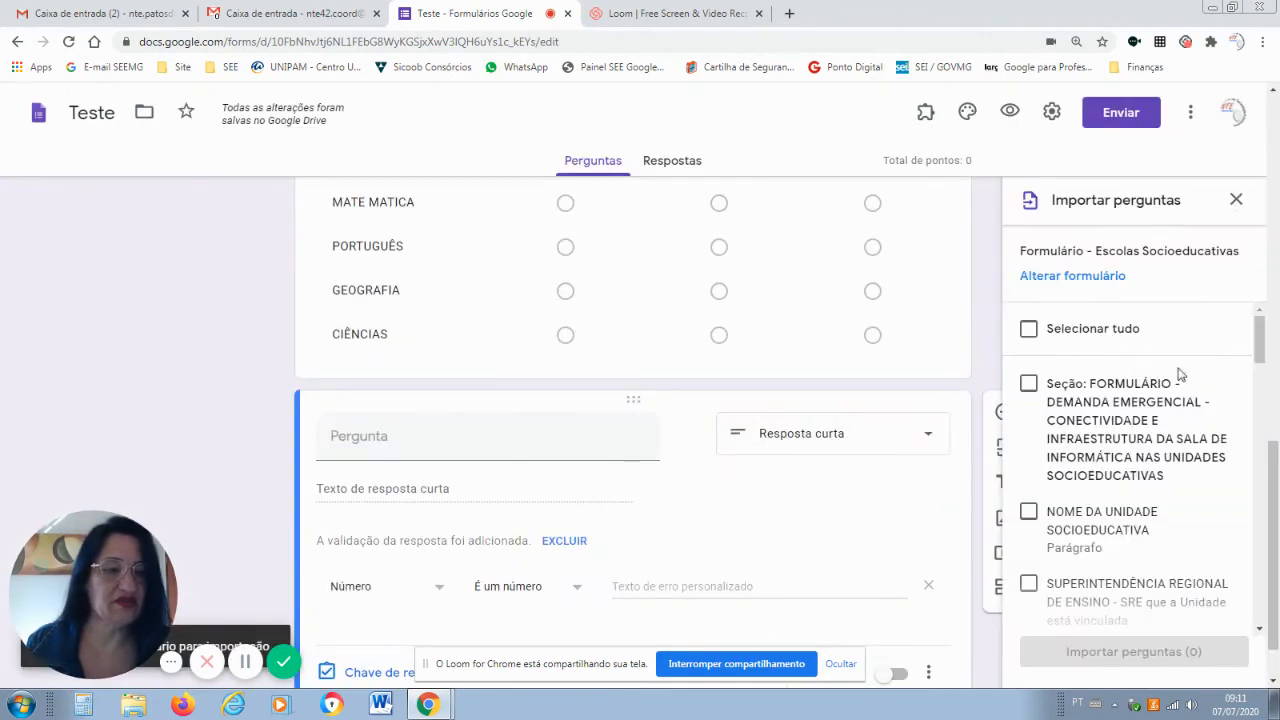
drag(1257, 357, 1262, 402)
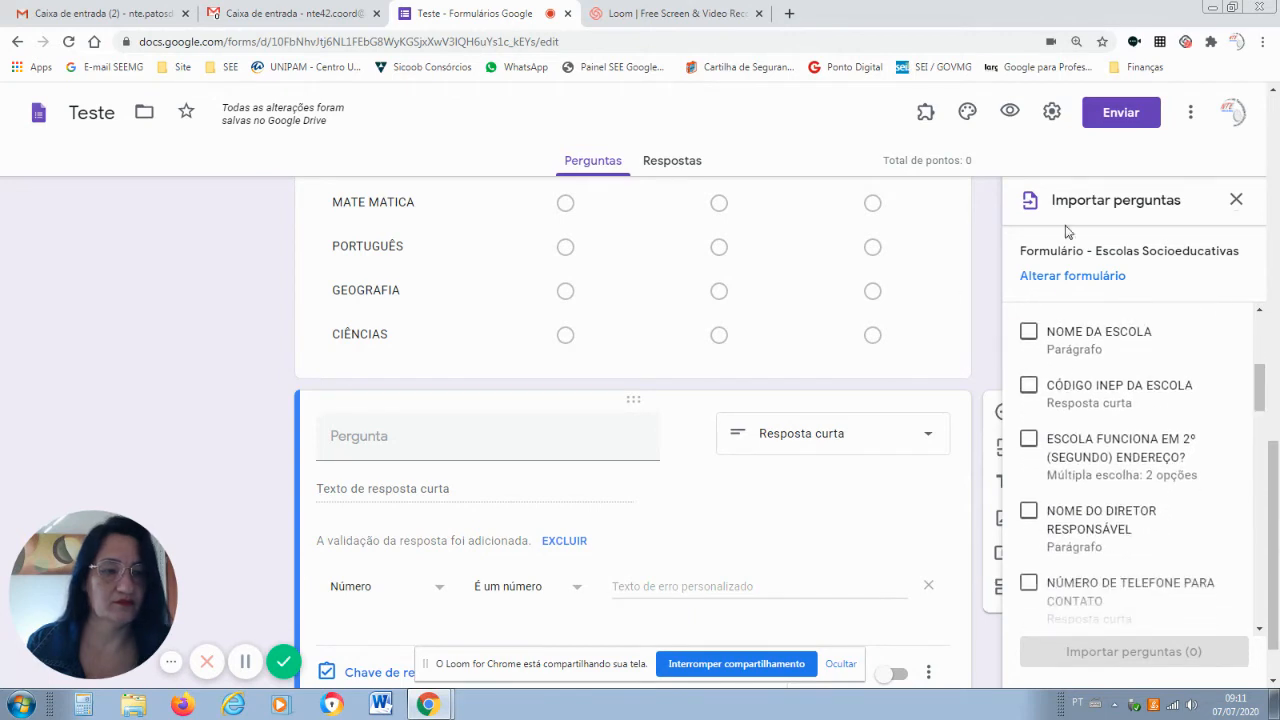
click(1236, 201)
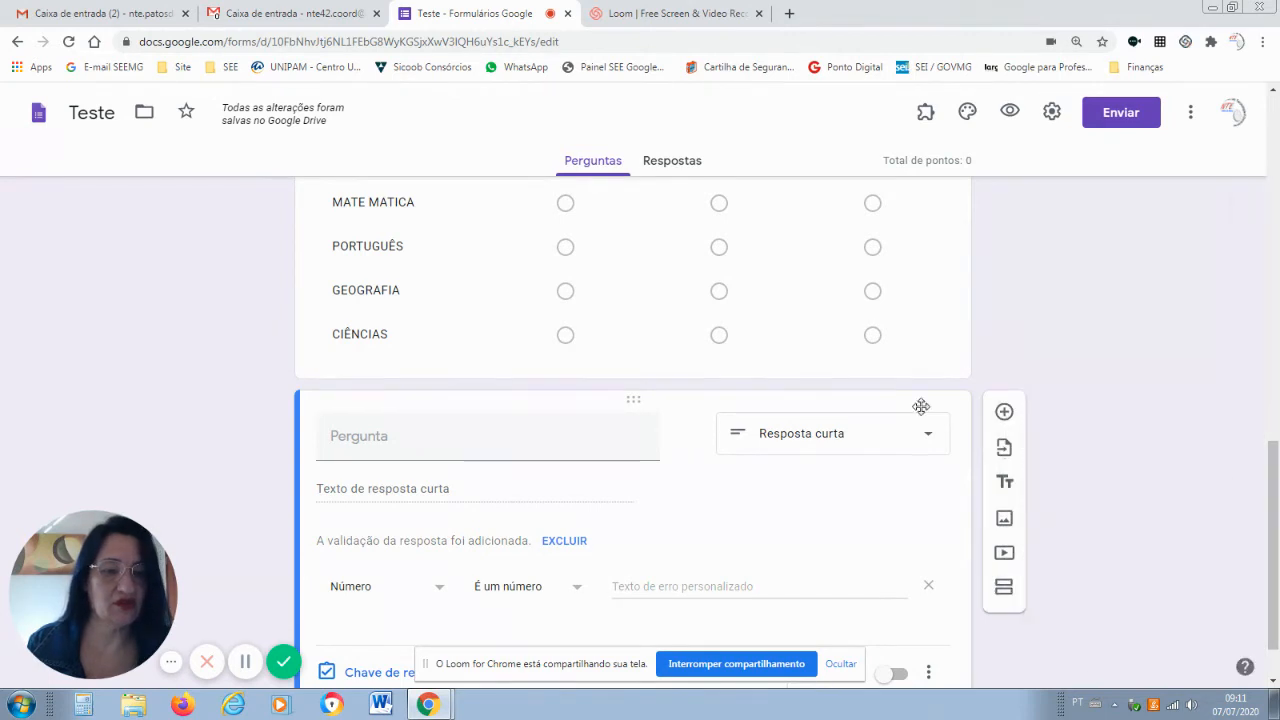
click(1004, 447)
double_click(806, 396)
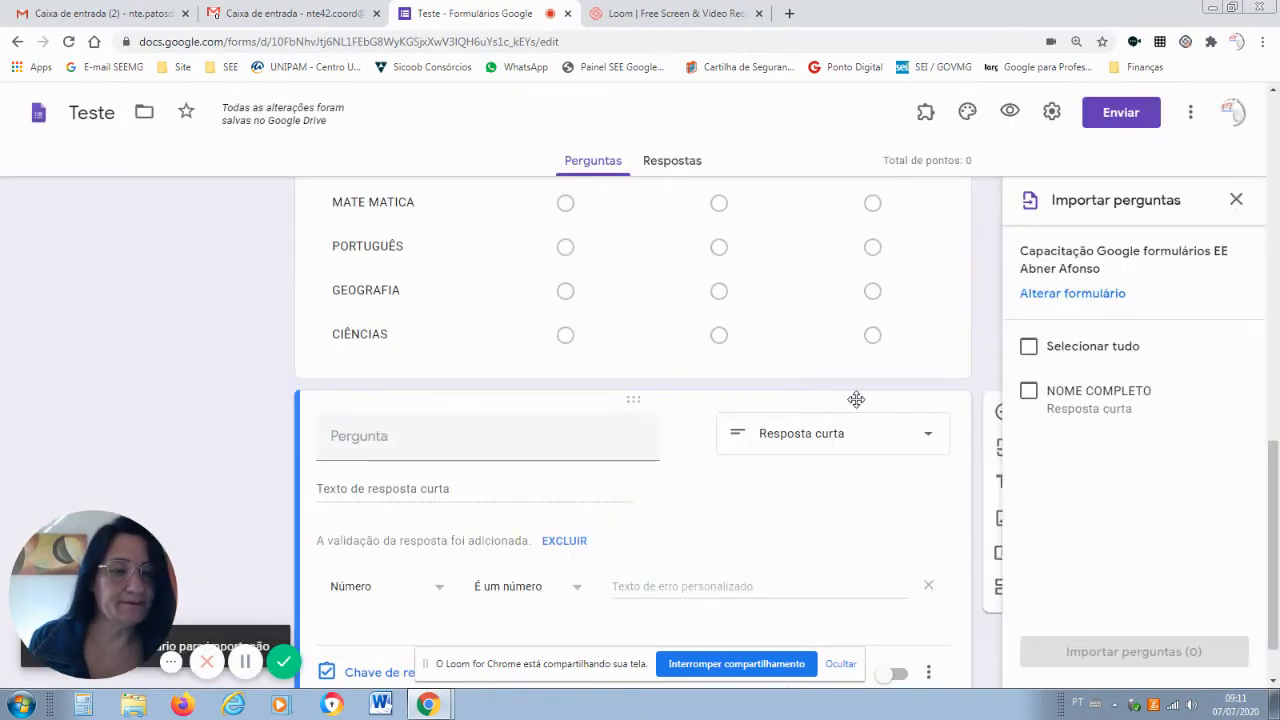
click(1238, 201)
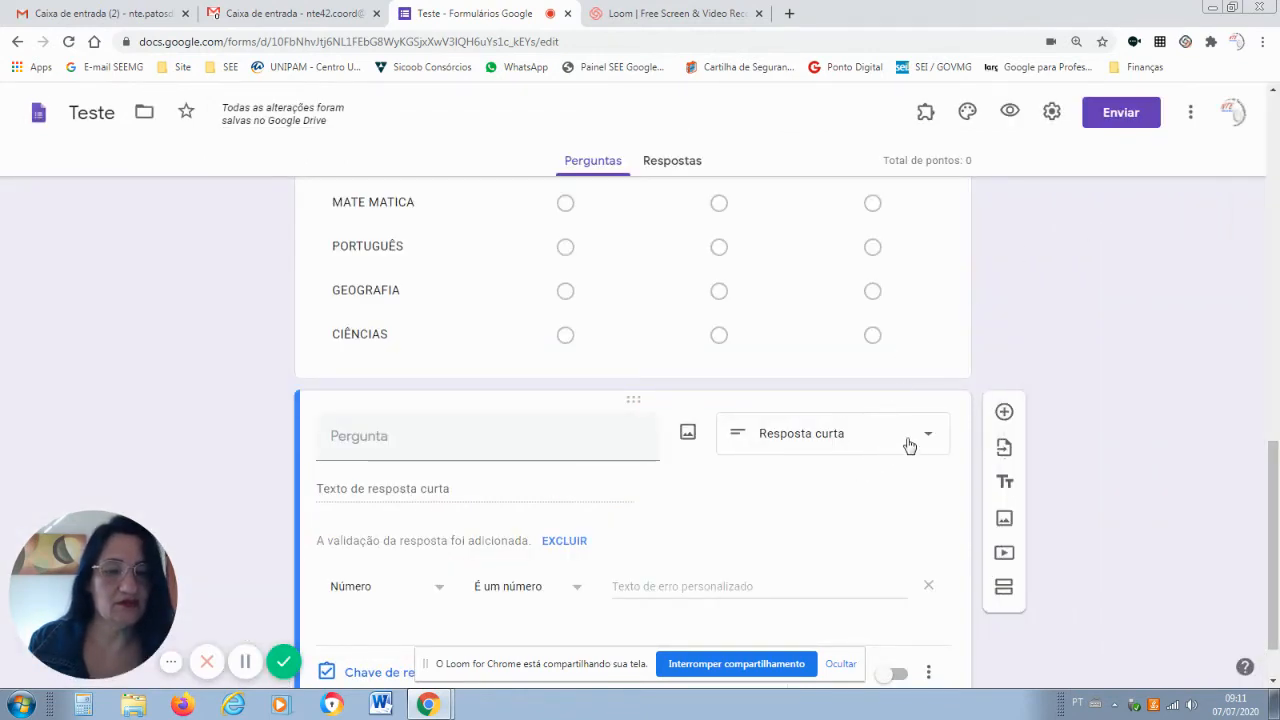
Load the INSCRIÇÃO FORMULÁRIOS form's questions into the import panel.
click(1000, 449)
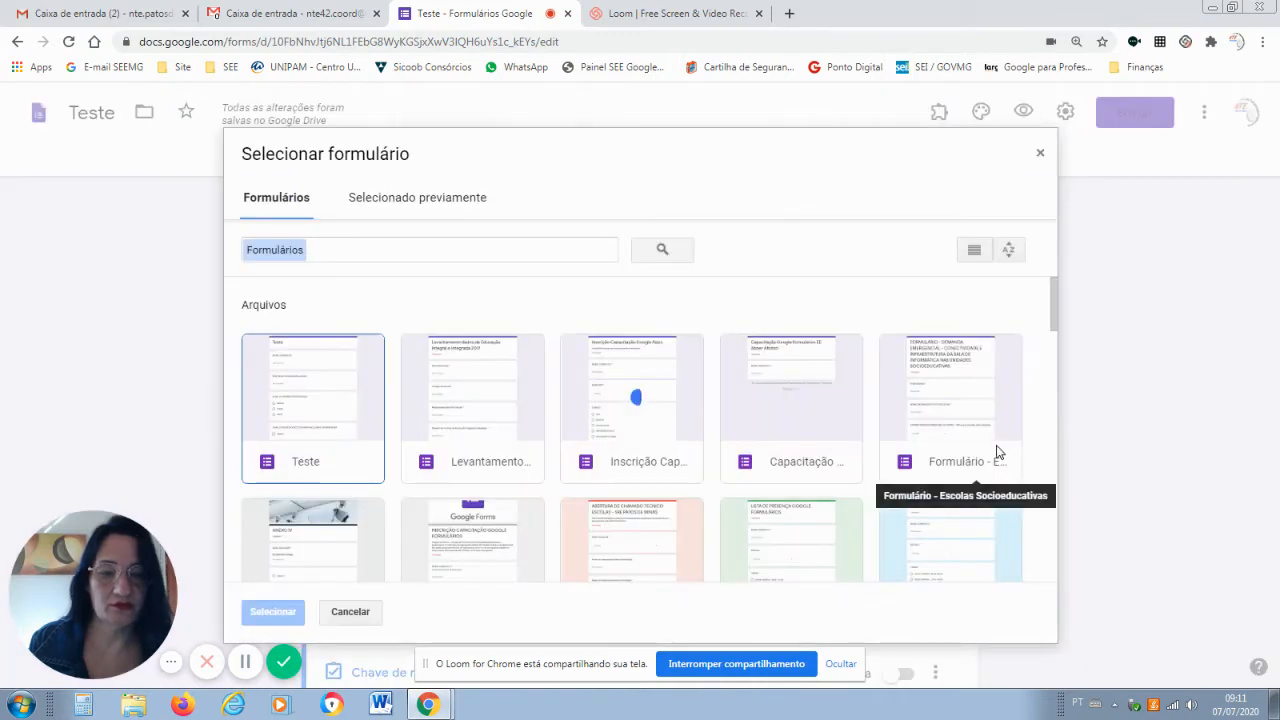
drag(1054, 323, 1056, 360)
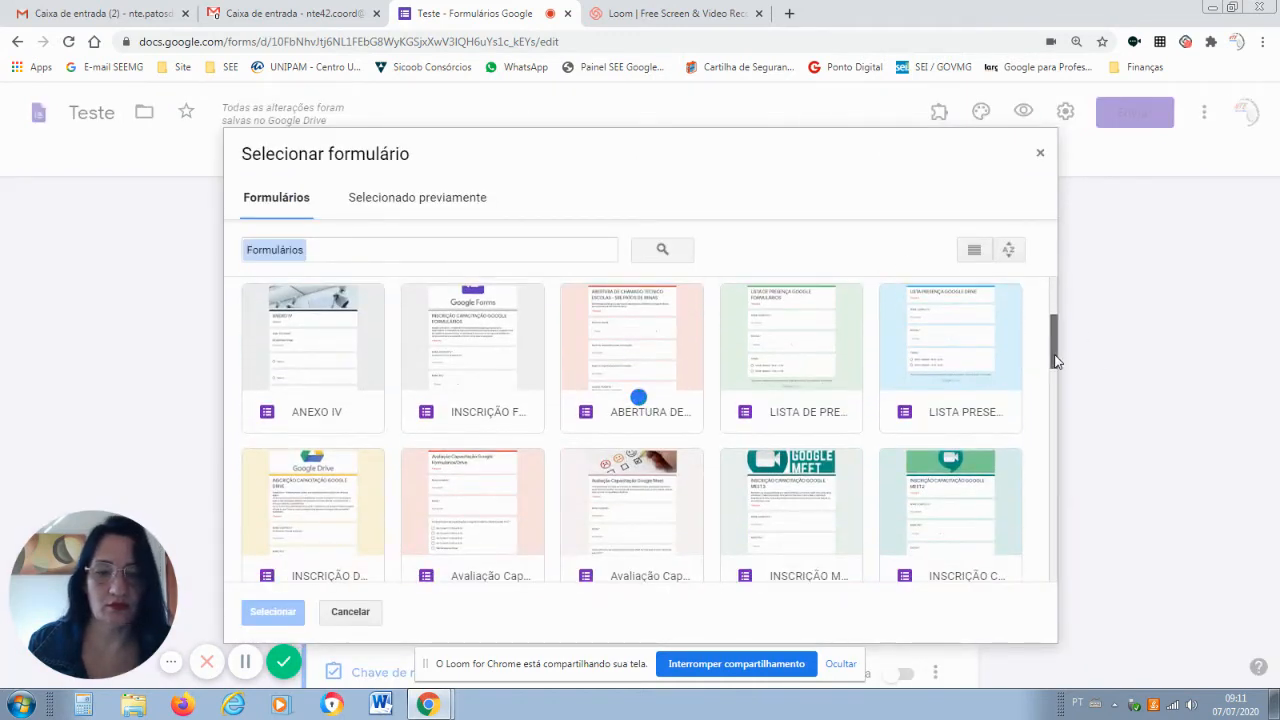
click(449, 425)
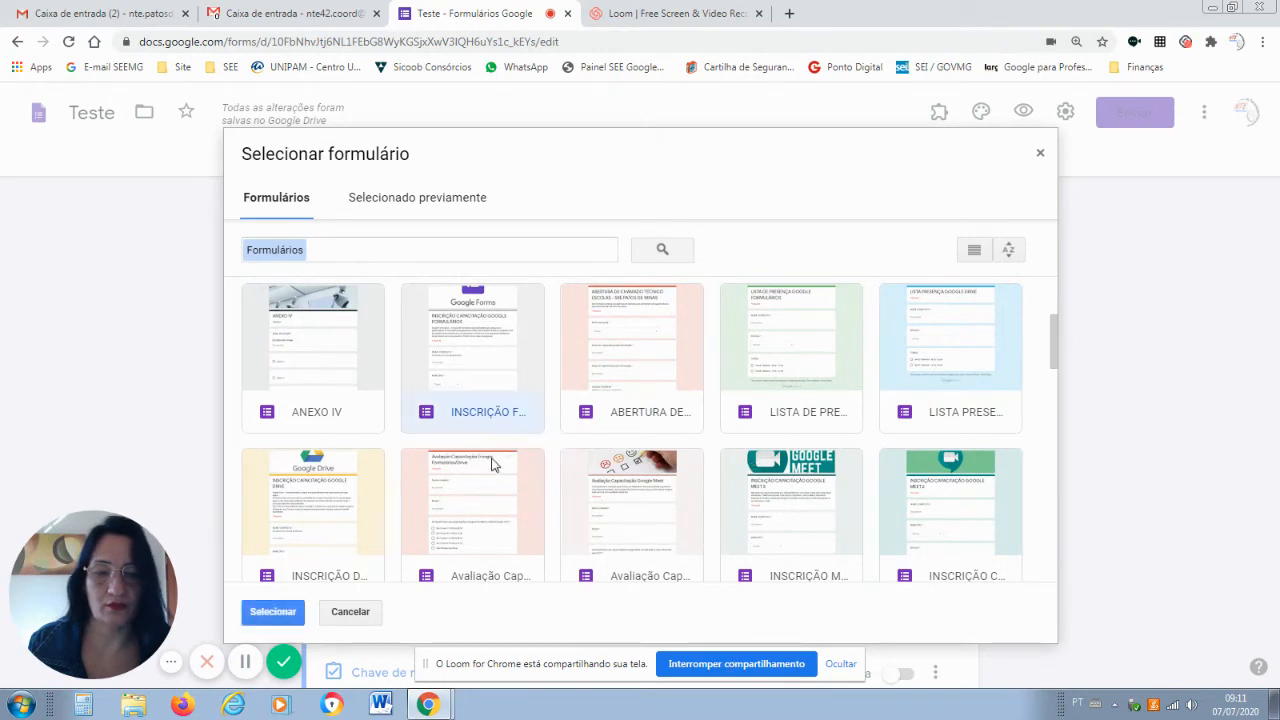
double_click(473, 353)
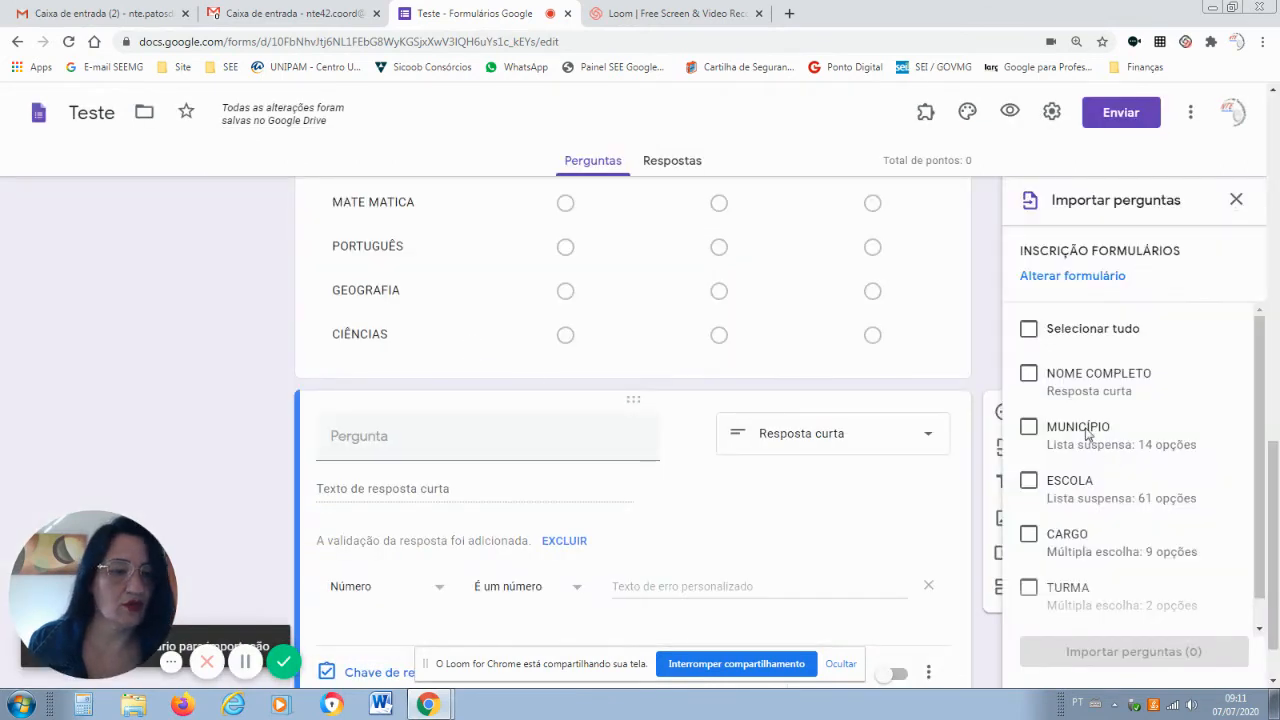
Import the MUNICÍPIO dropdown question and select its title for editing.
click(1028, 429)
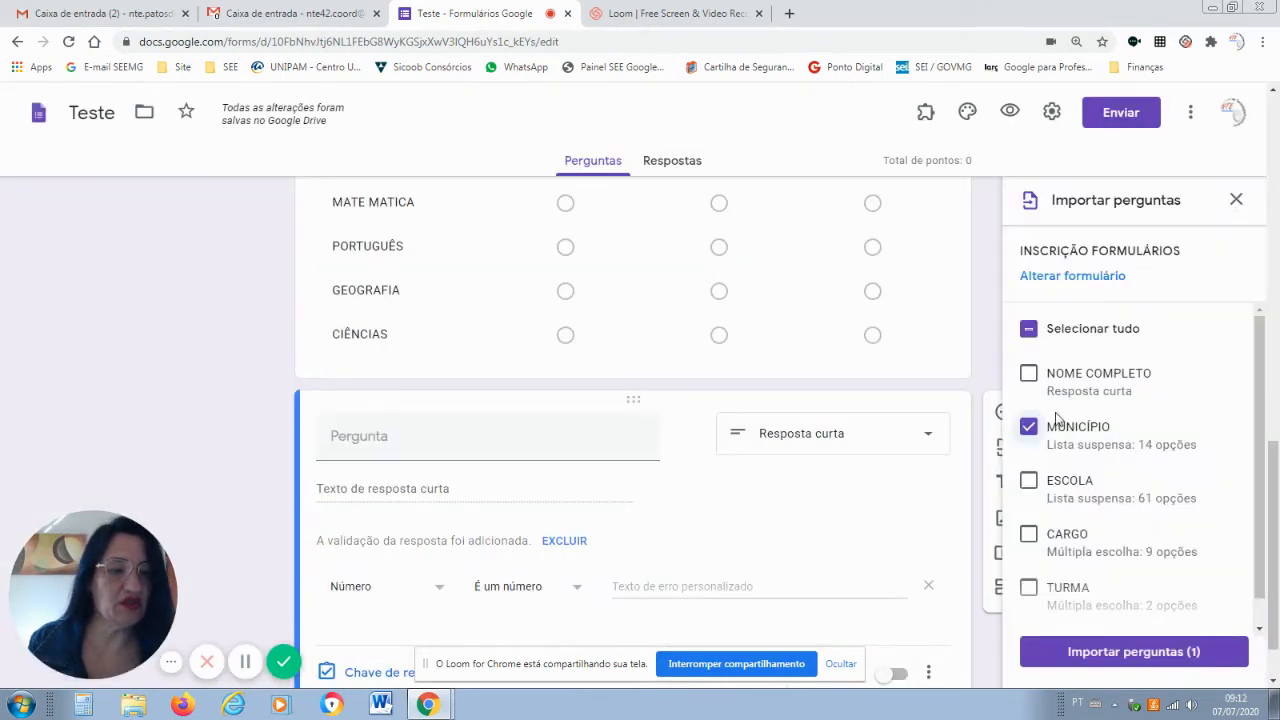
click(1136, 660)
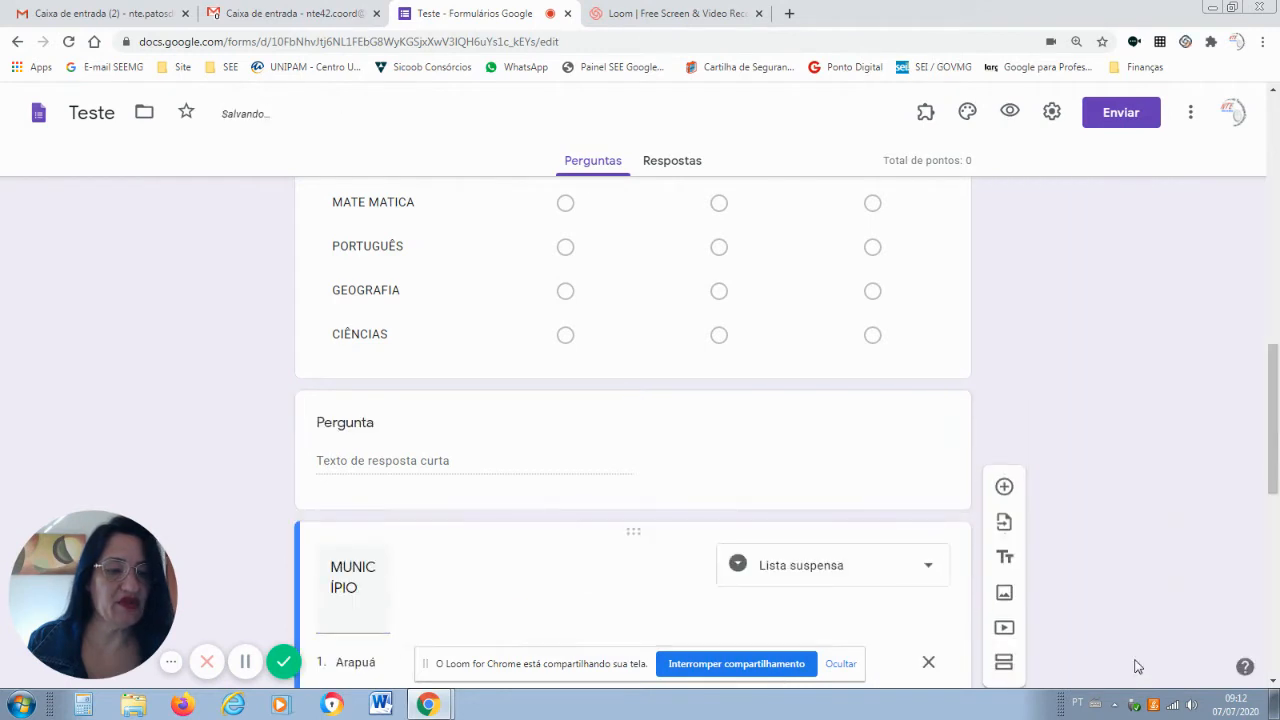
drag(1274, 375, 1272, 437)
click(431, 203)
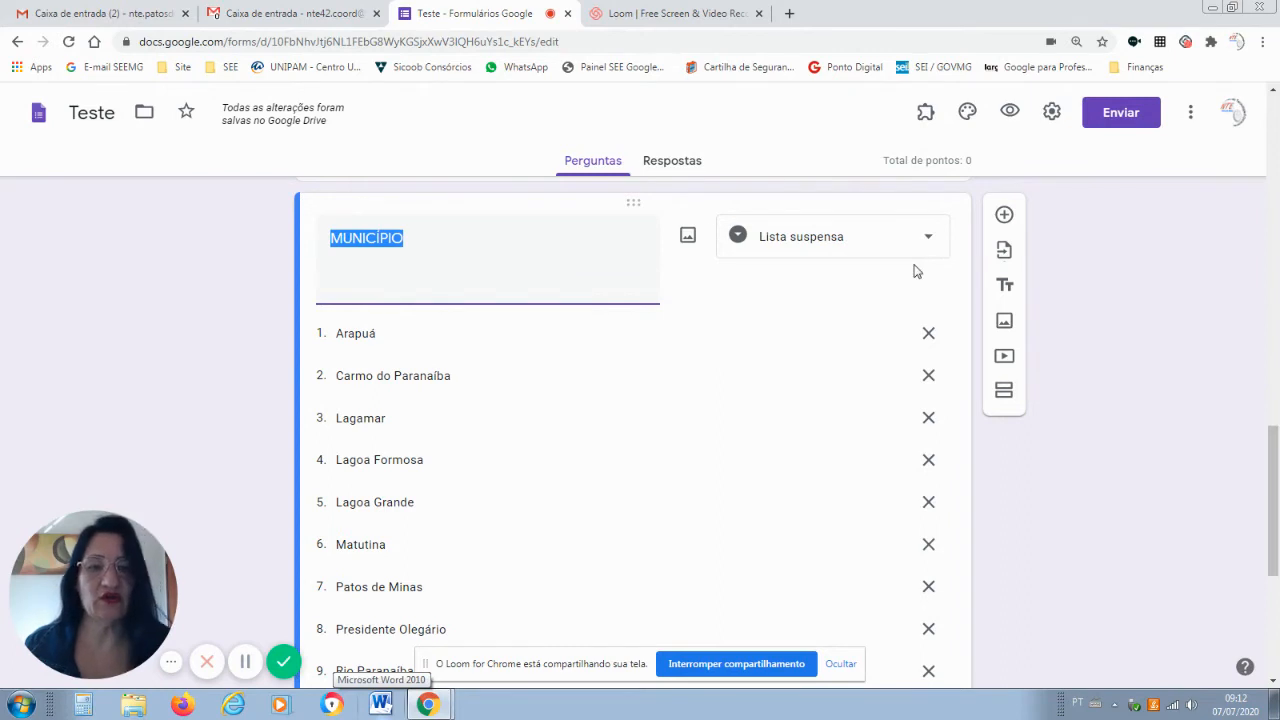
Insert a new question below MUNICÍPIO titled 'QUAL O SEU NÍVEL DE INTERESSE NAS CAPACITAÇÕES'.
click(1005, 216)
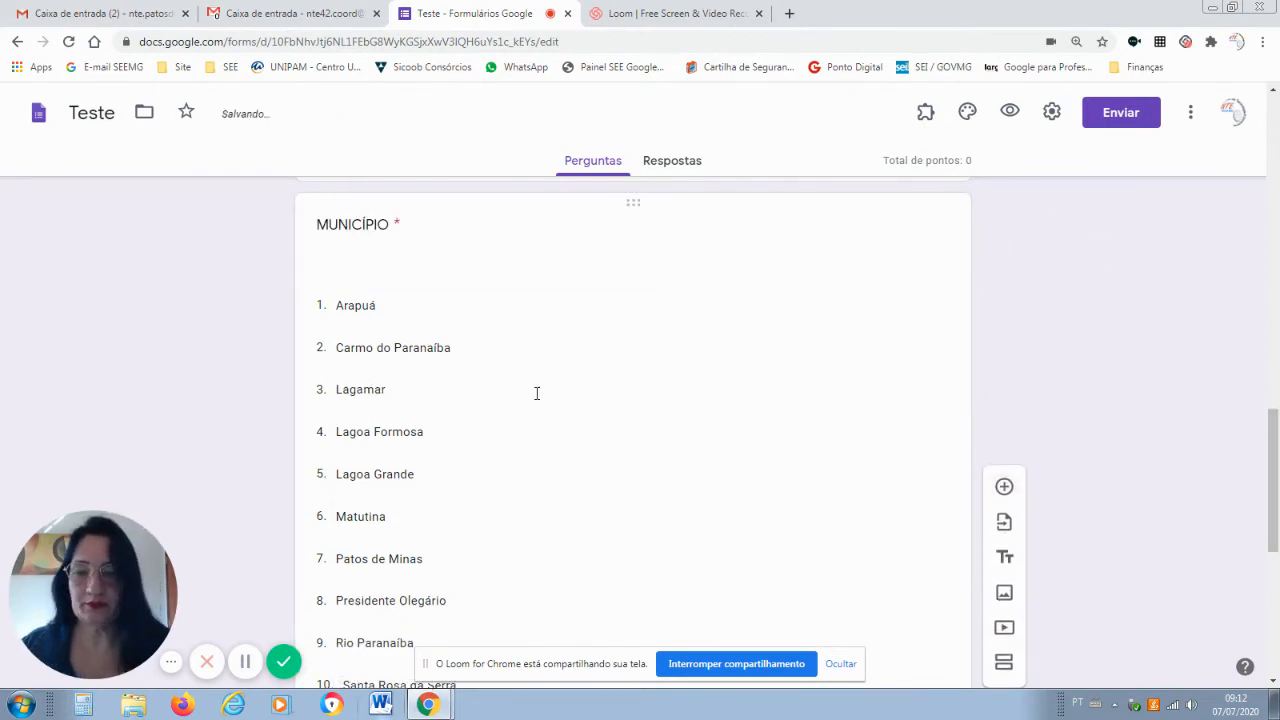
drag(1269, 443, 1275, 508)
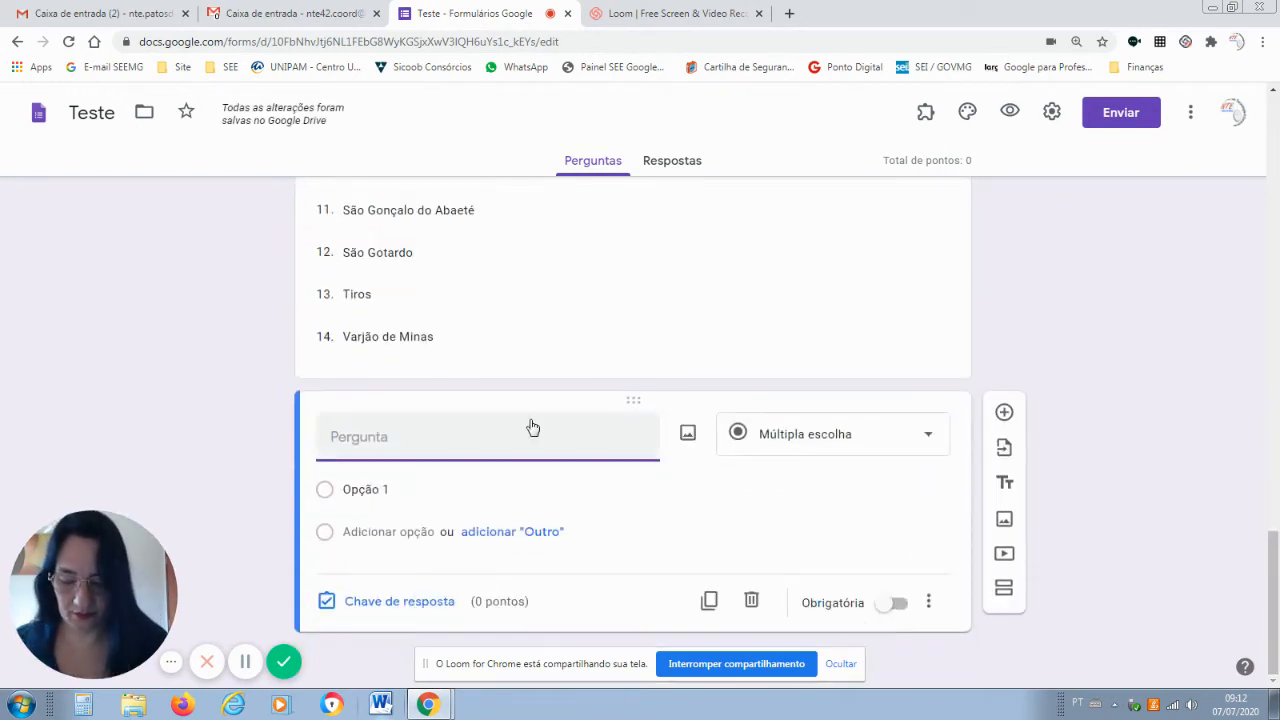
text(Q)
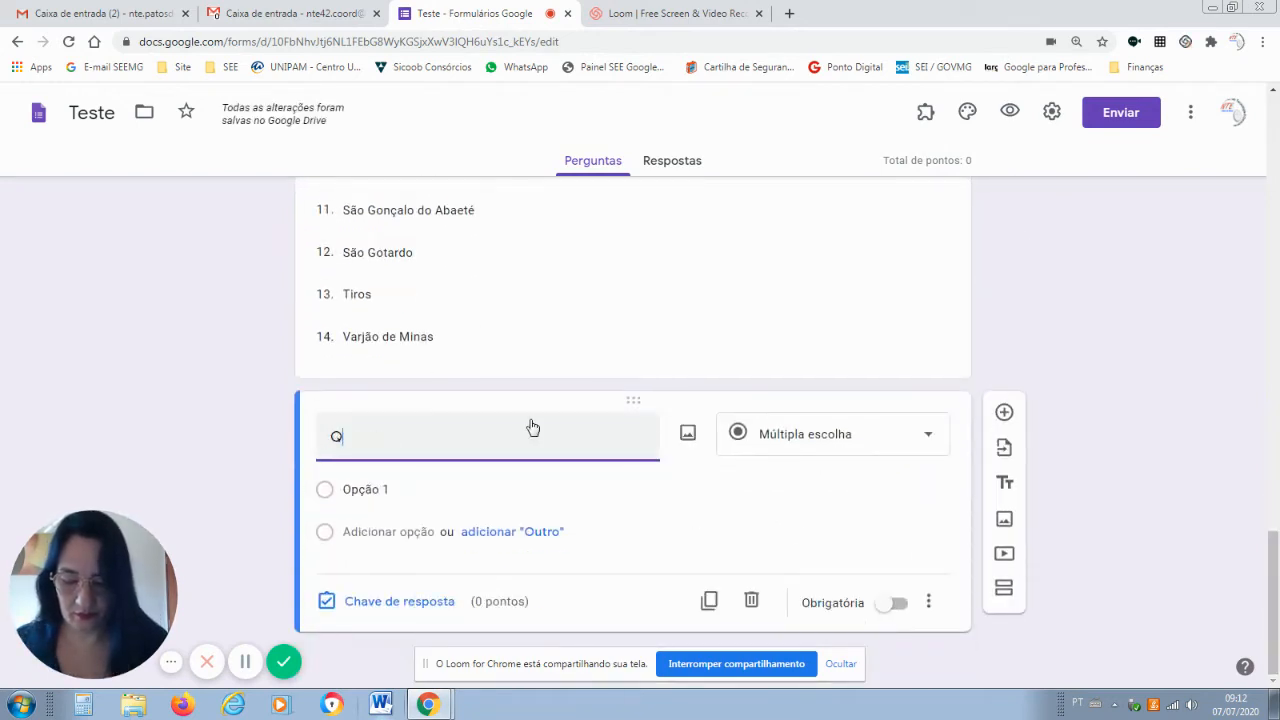
text(UAL O SEU)
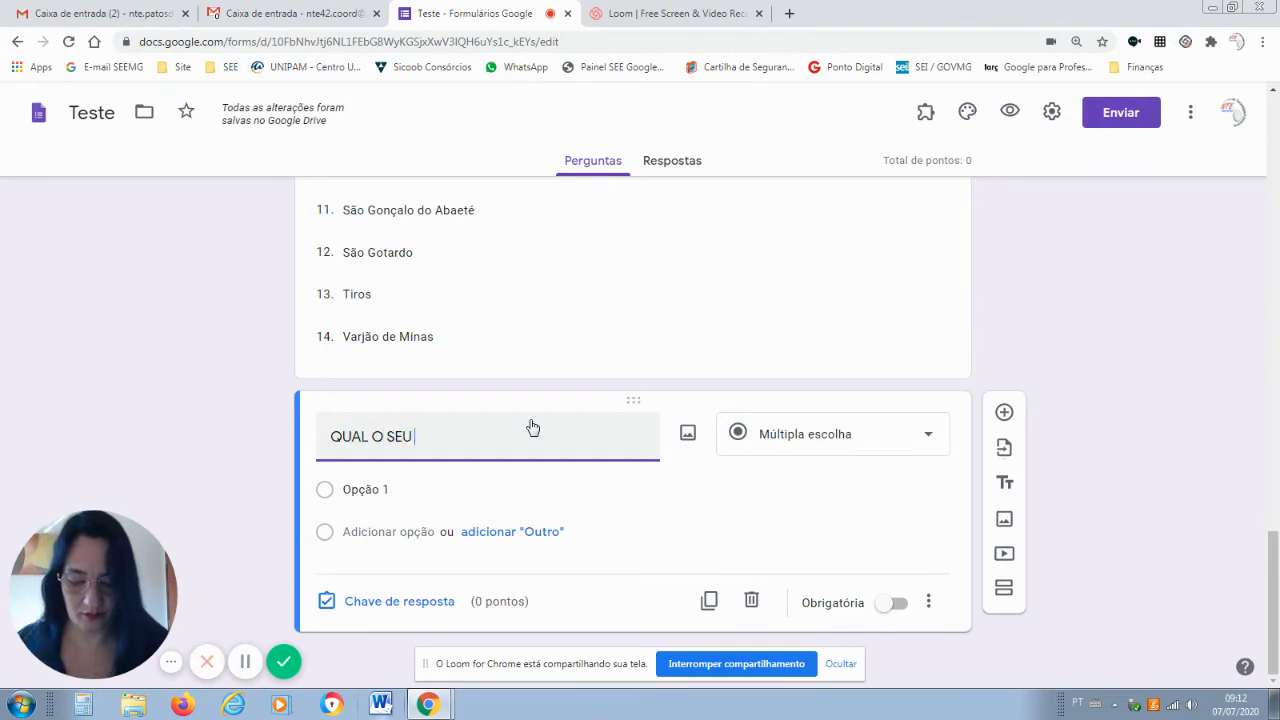
text( NÍVEL D)
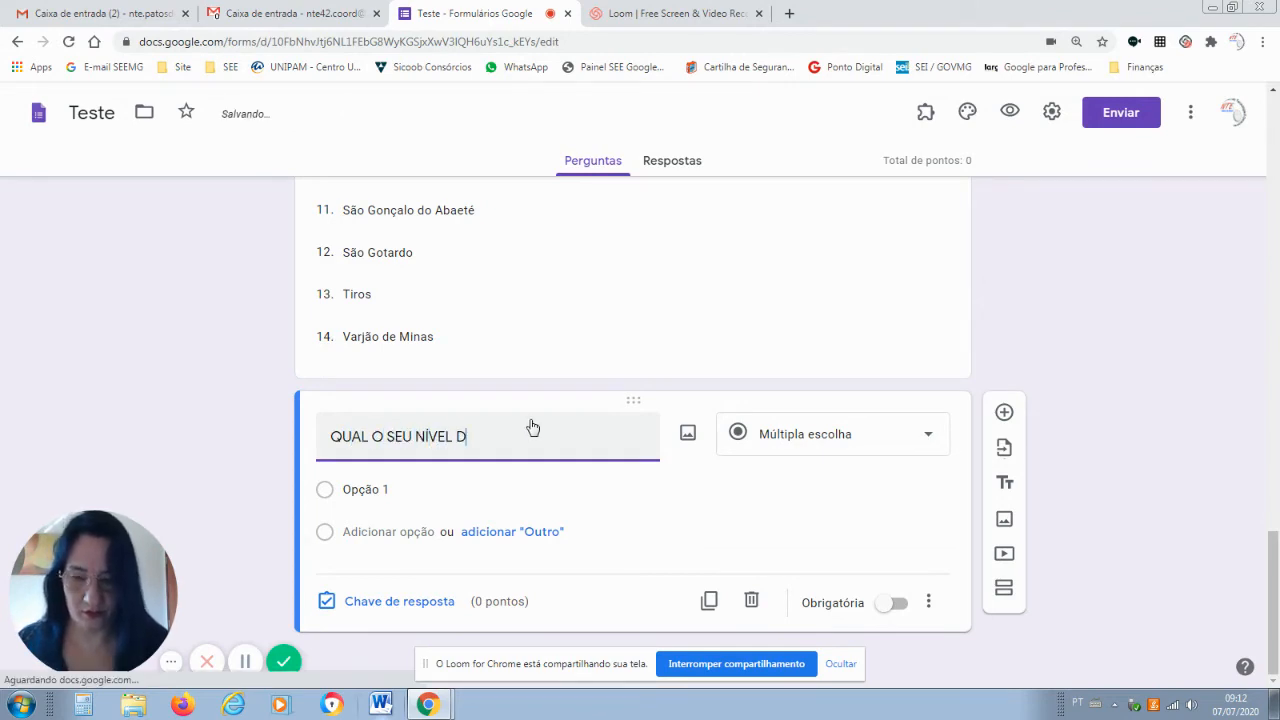
text(E INTE)
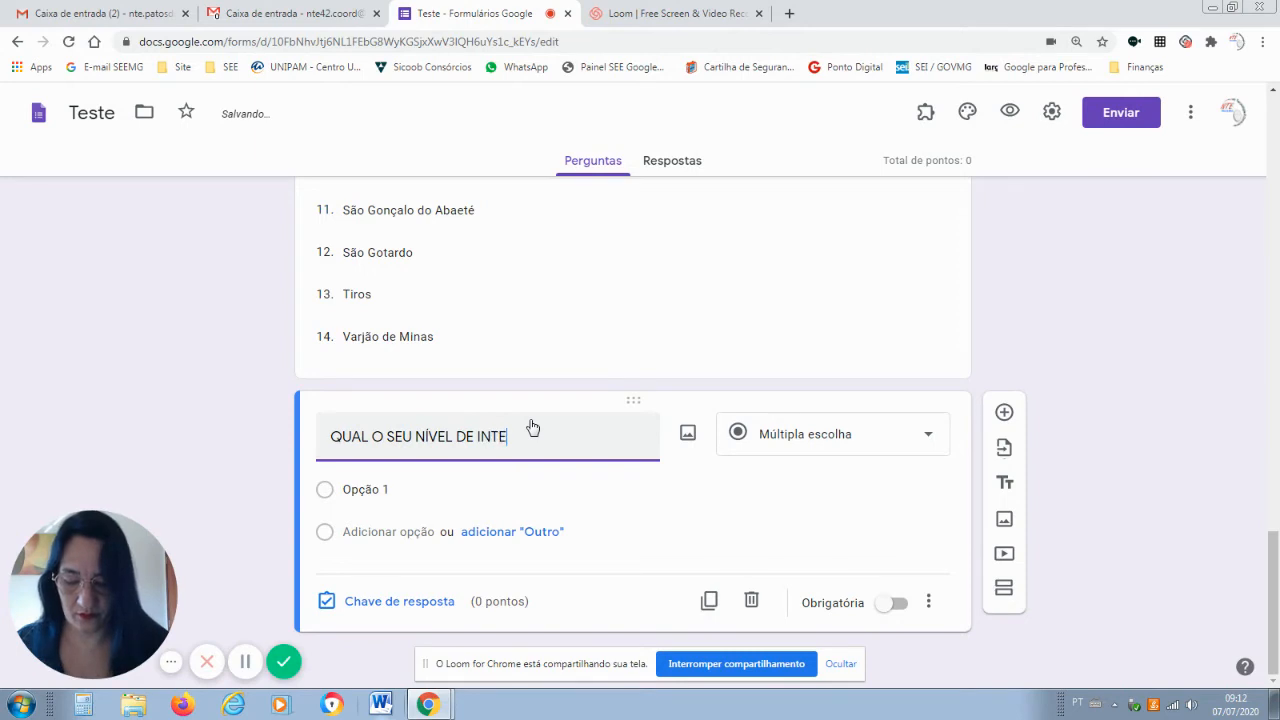
text(RESSE )
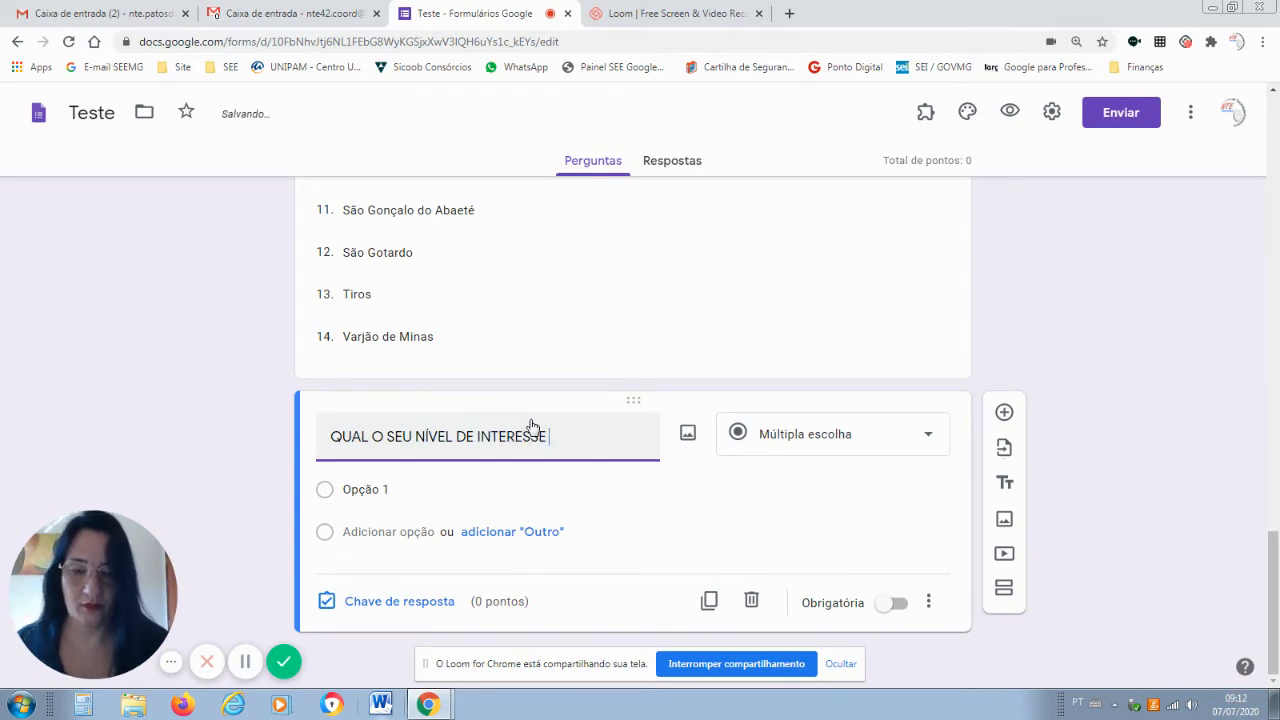
text(NAS )
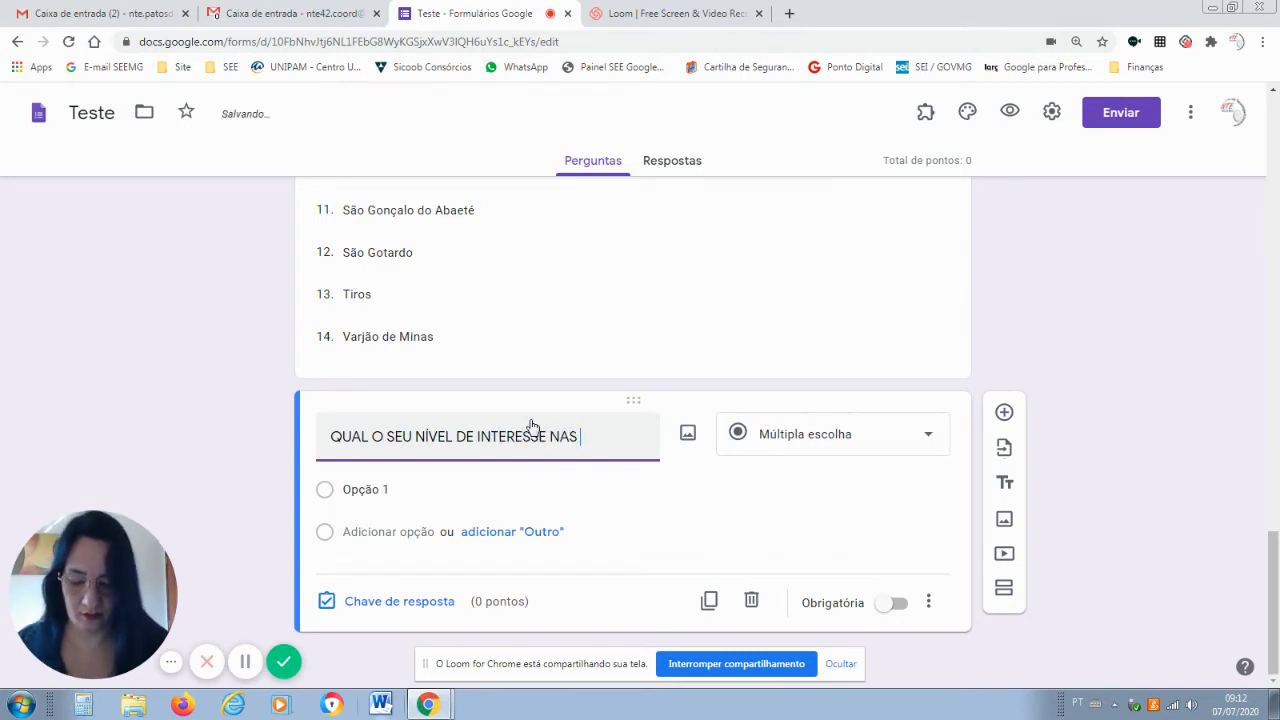
text(CAPACITAÇÕES)
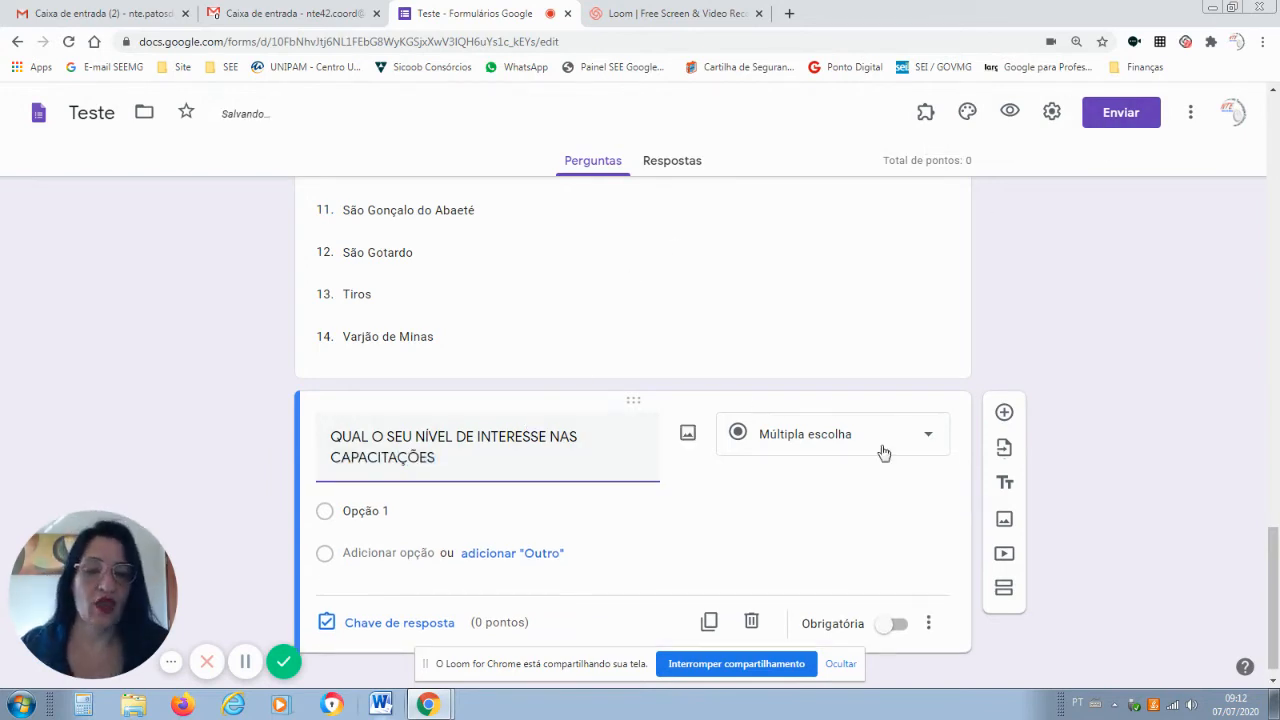
click(928, 440)
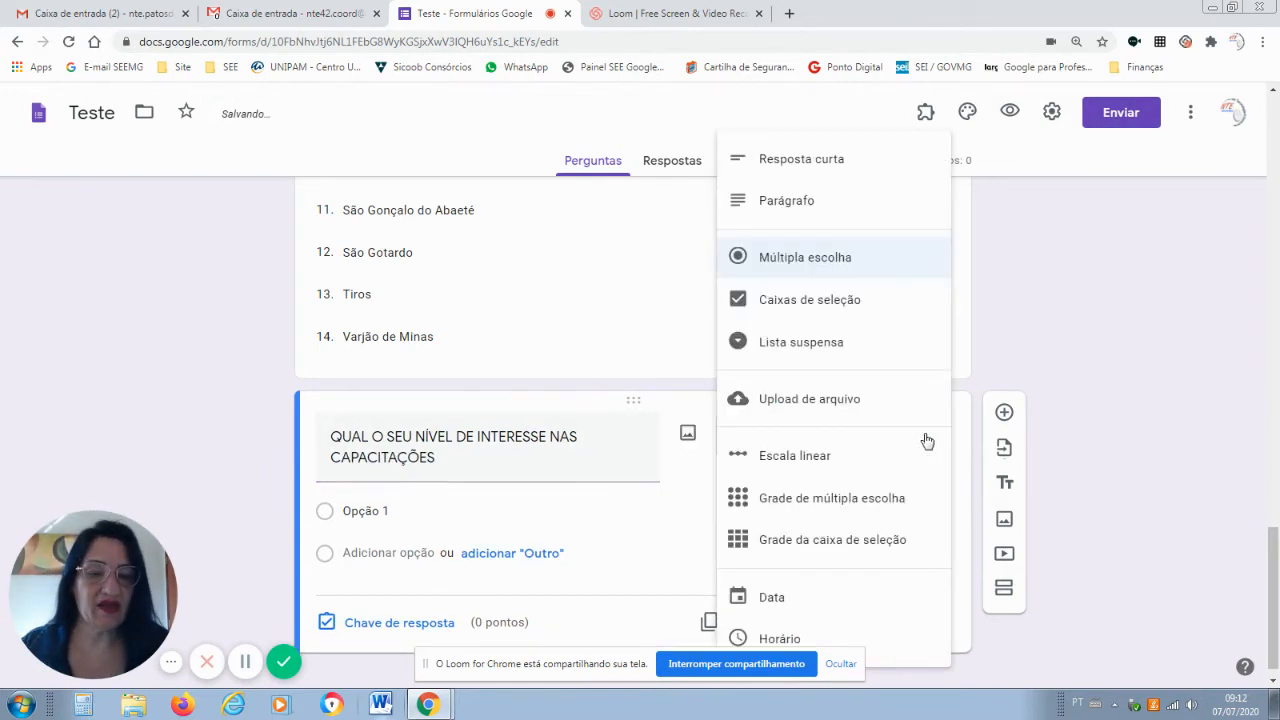
Make the interest question a Escala linear running from 0 to 10.
click(829, 458)
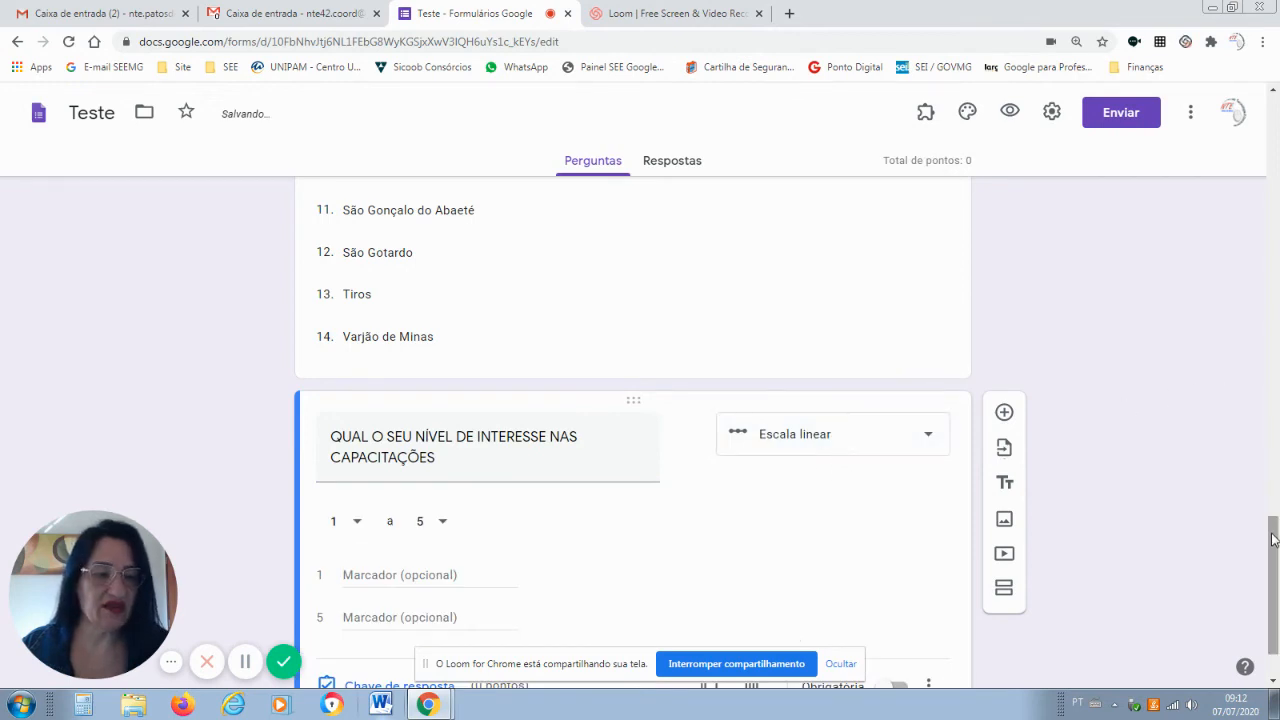
drag(1273, 558, 1273, 572)
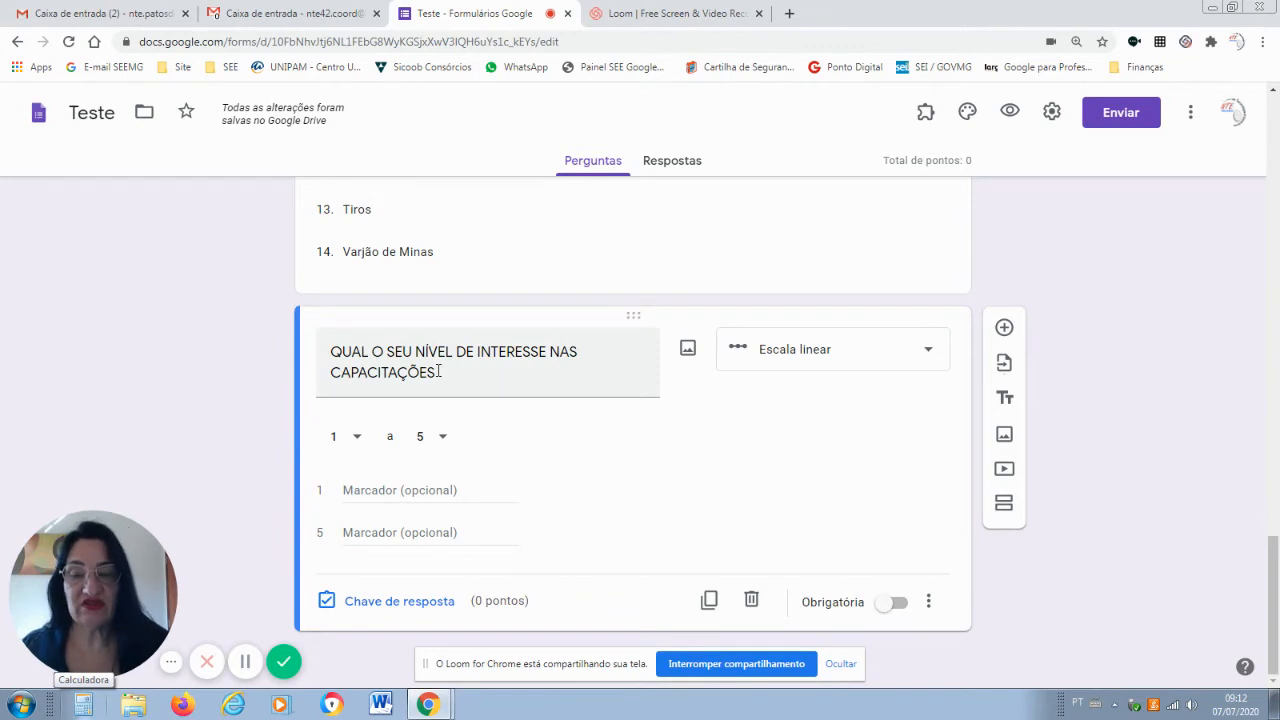
click(358, 440)
click(345, 403)
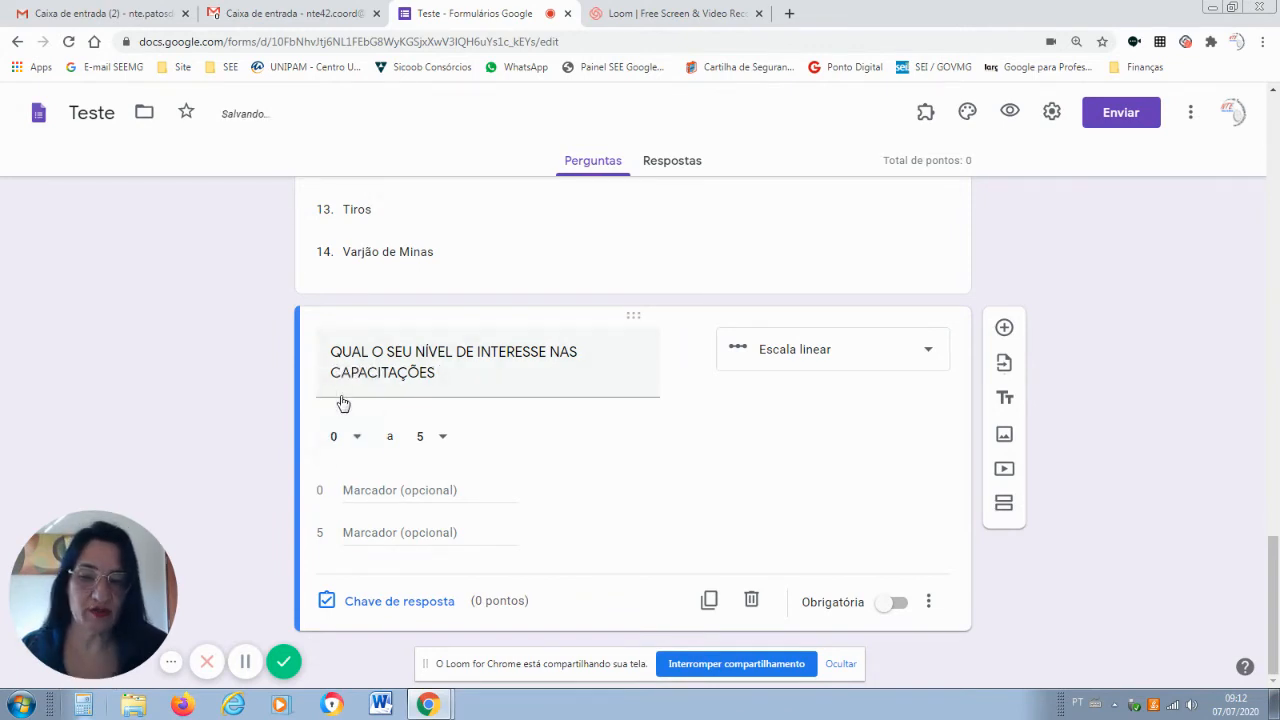
click(443, 439)
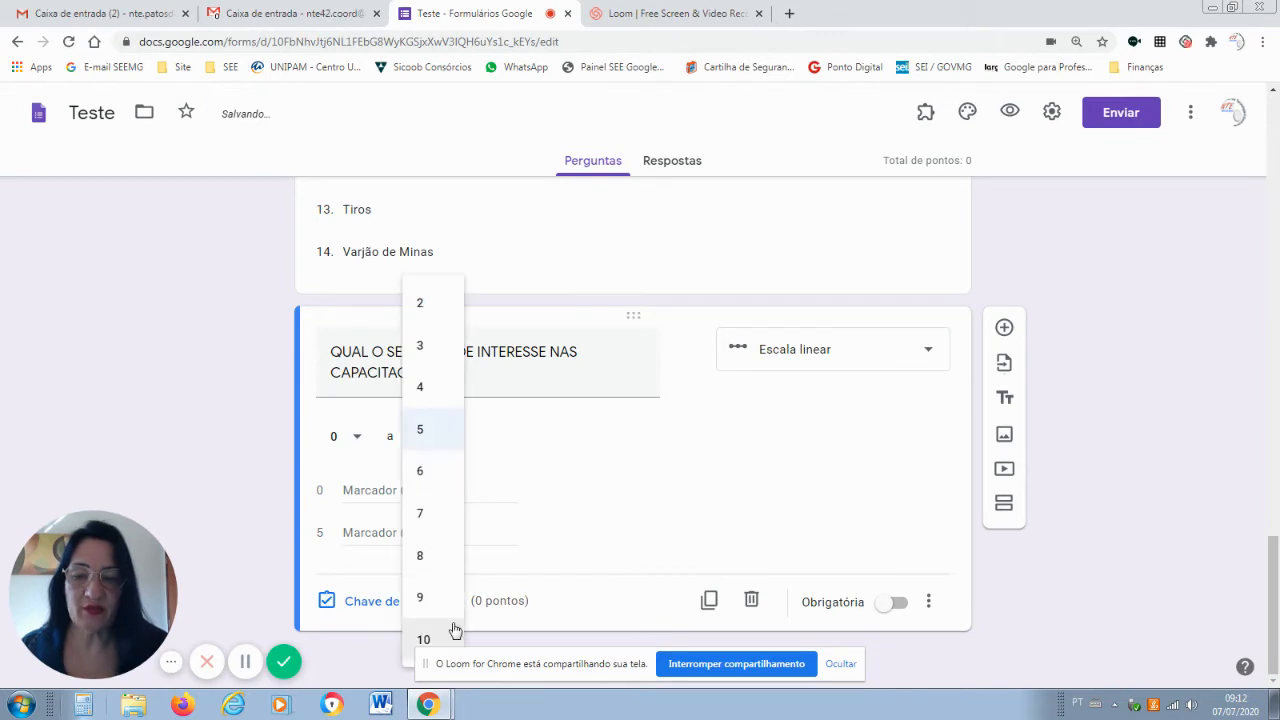
click(424, 641)
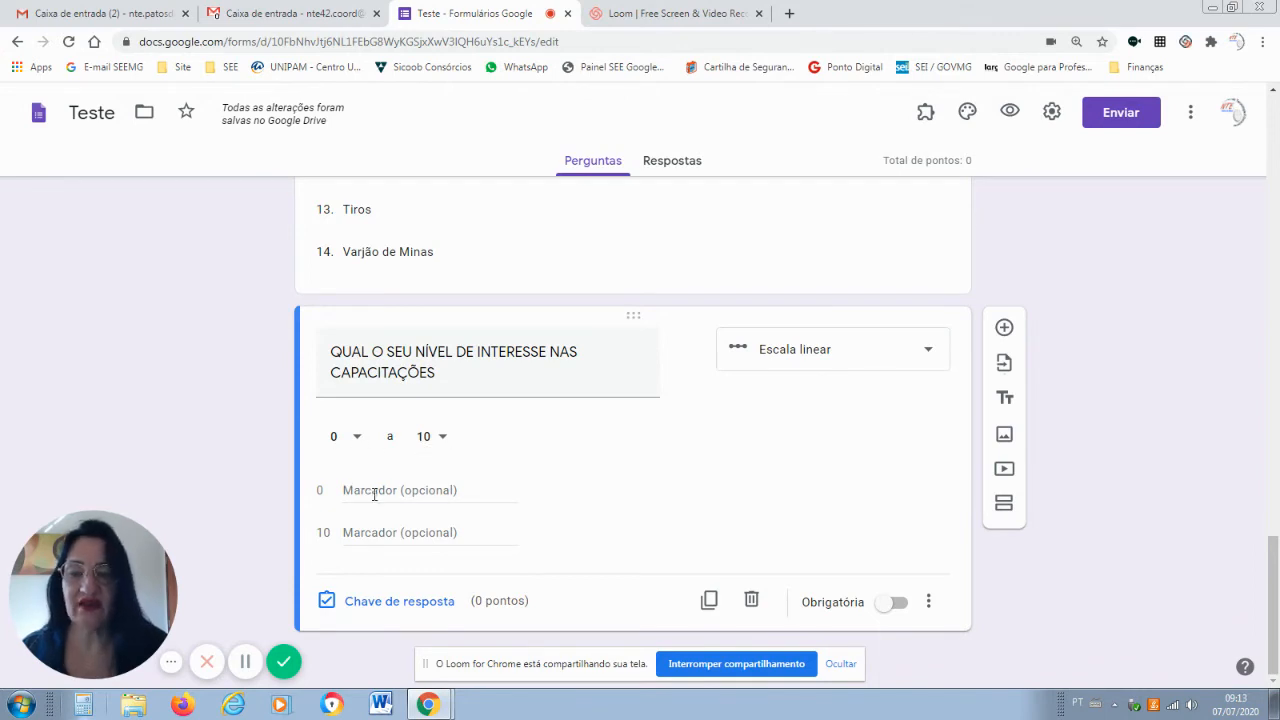
Label the scale ends NENHUM at 0 and MUITO at 10.
click(362, 487)
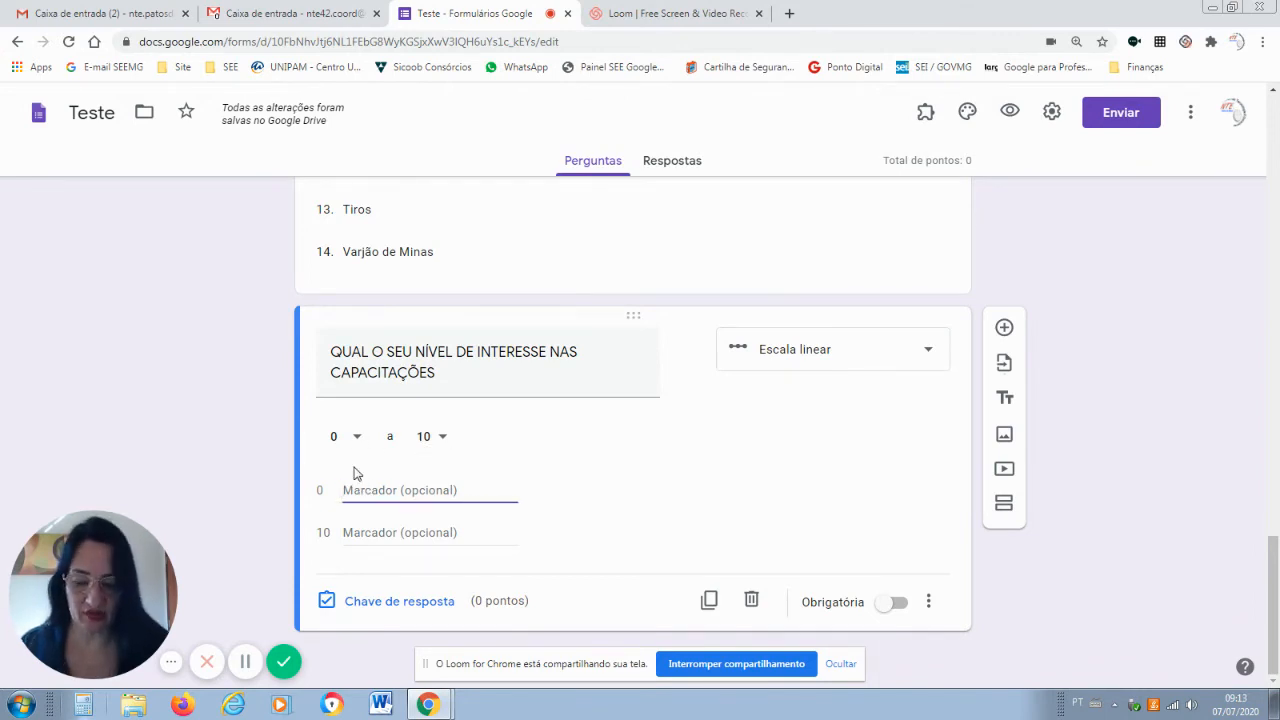
text(NEWNHUM)
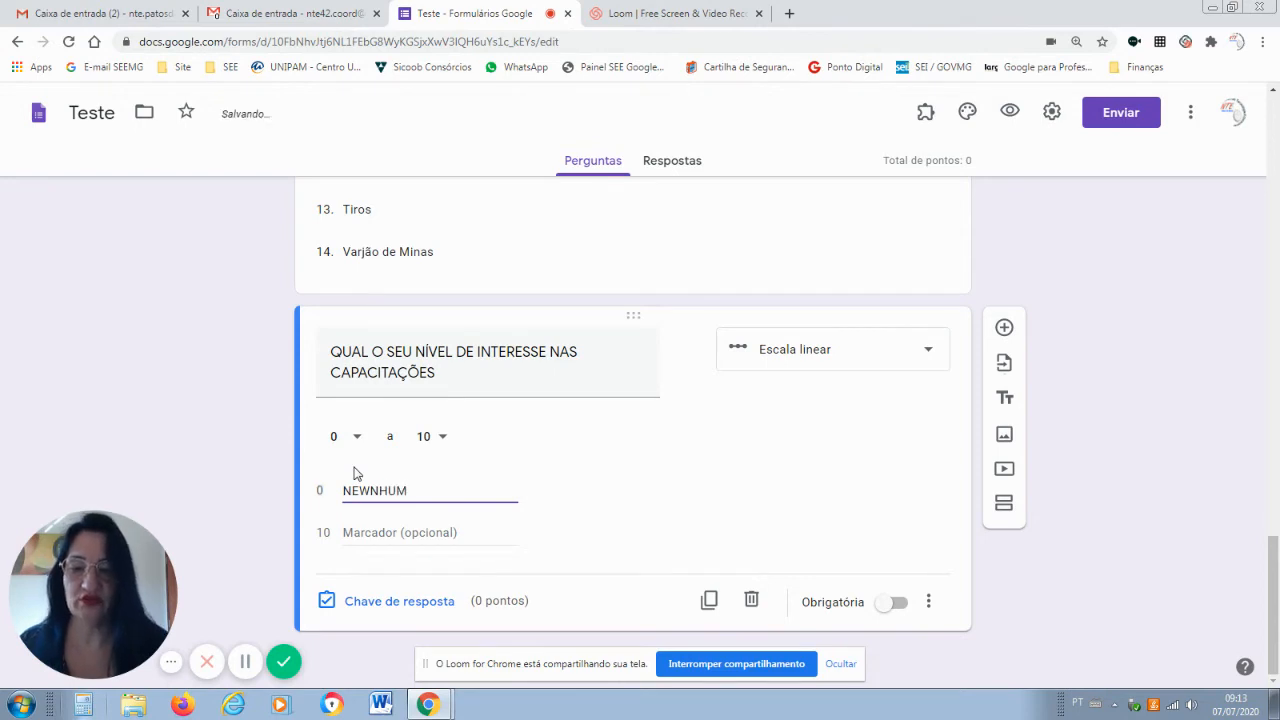
click(367, 487)
key(BackSpace)
text(N)
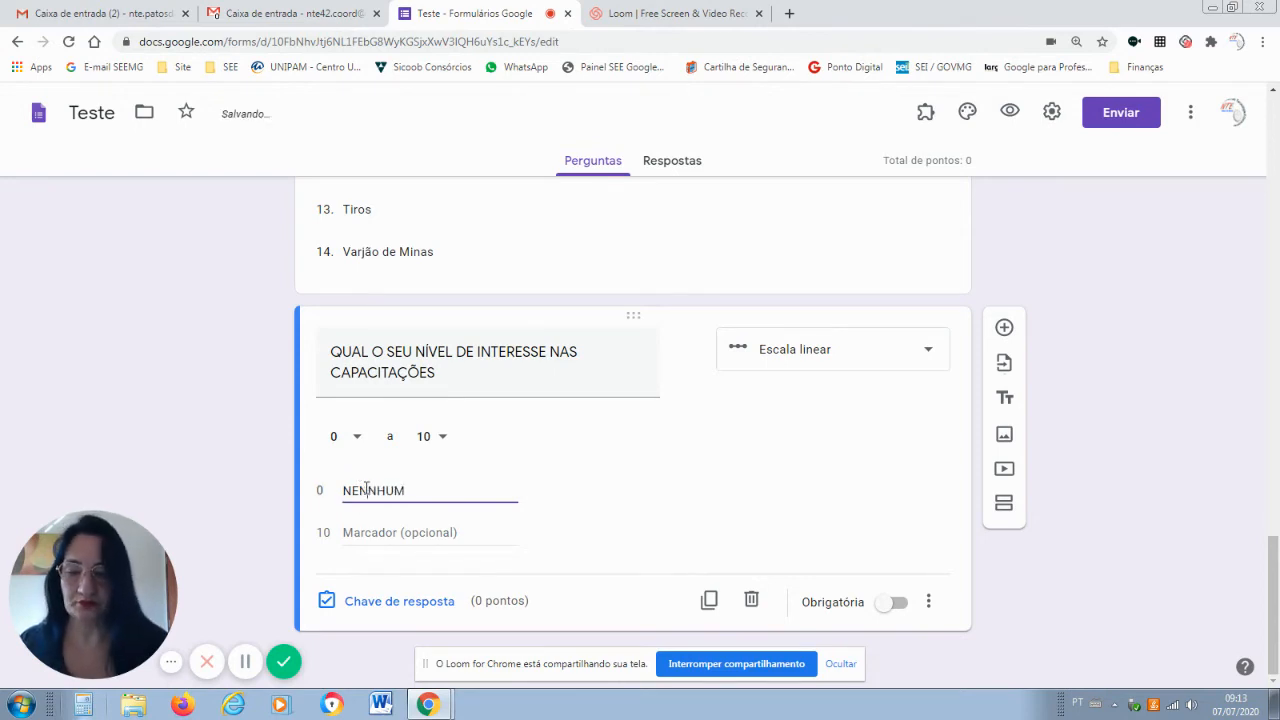
key(BackSpace)
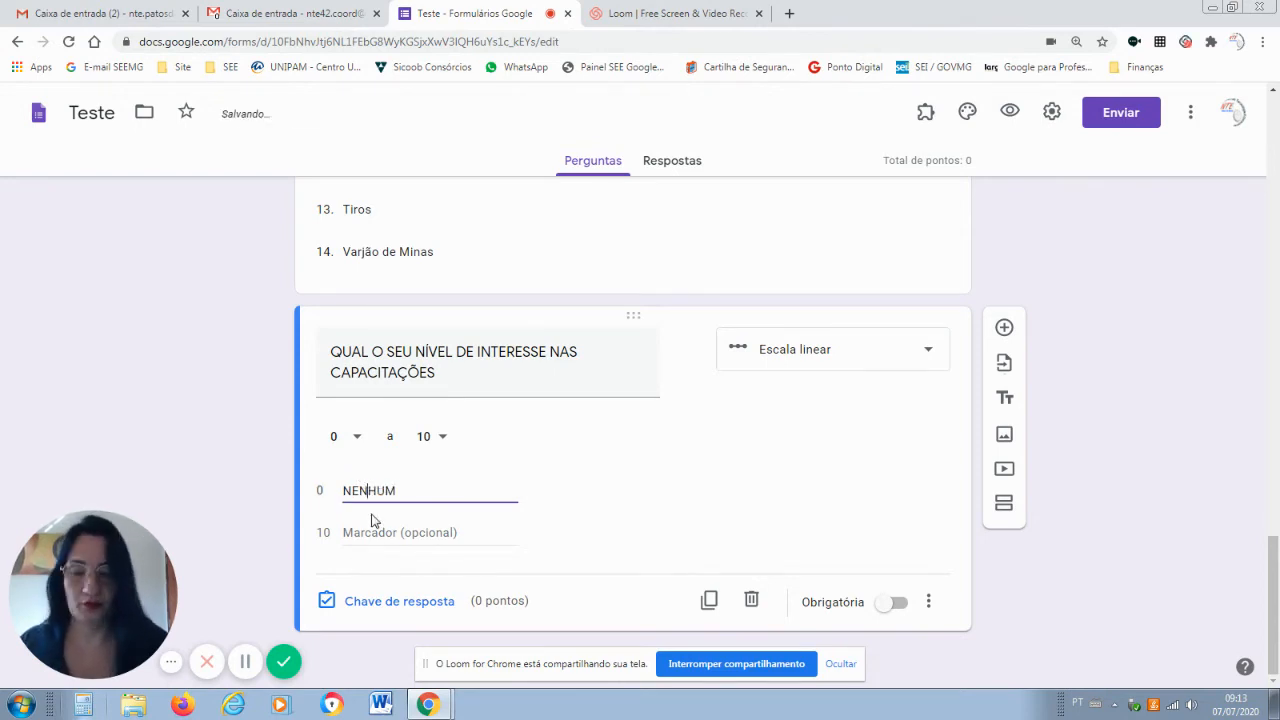
click(363, 530)
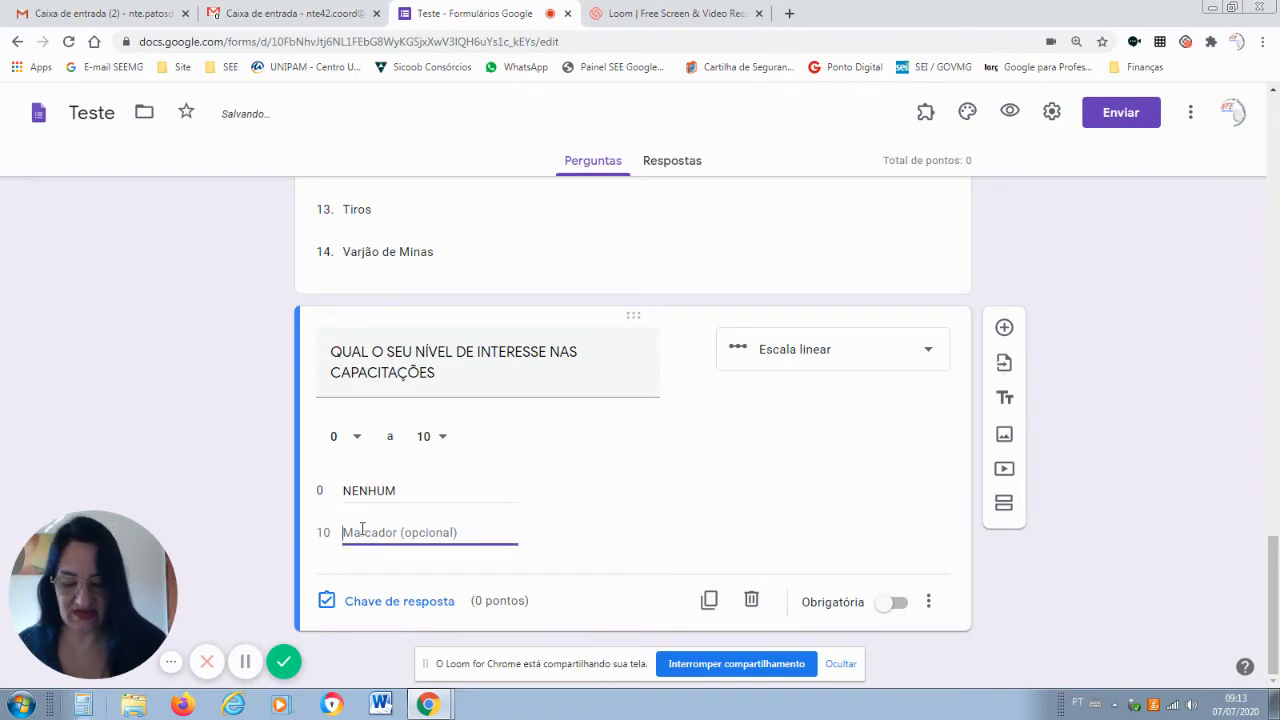
text(MUITO)
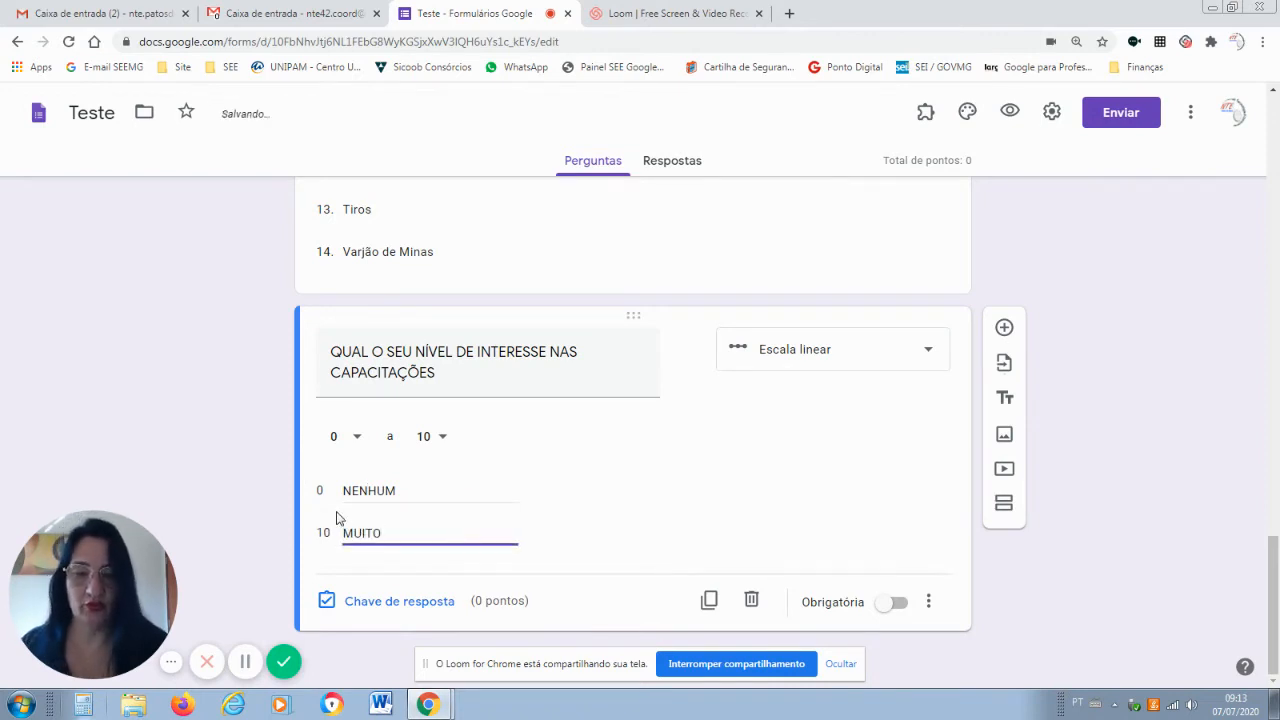
click(1004, 328)
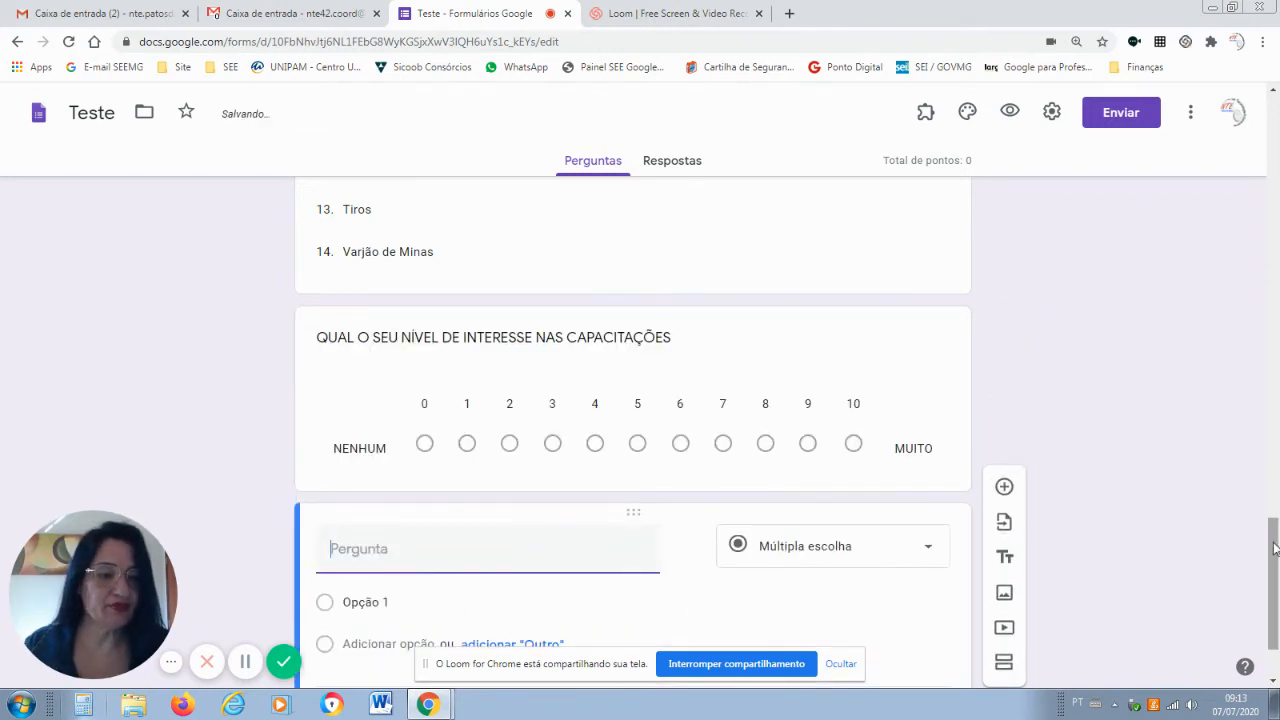
Change the new question to Upload de arquivo and accept the Drive upload notice.
click(932, 442)
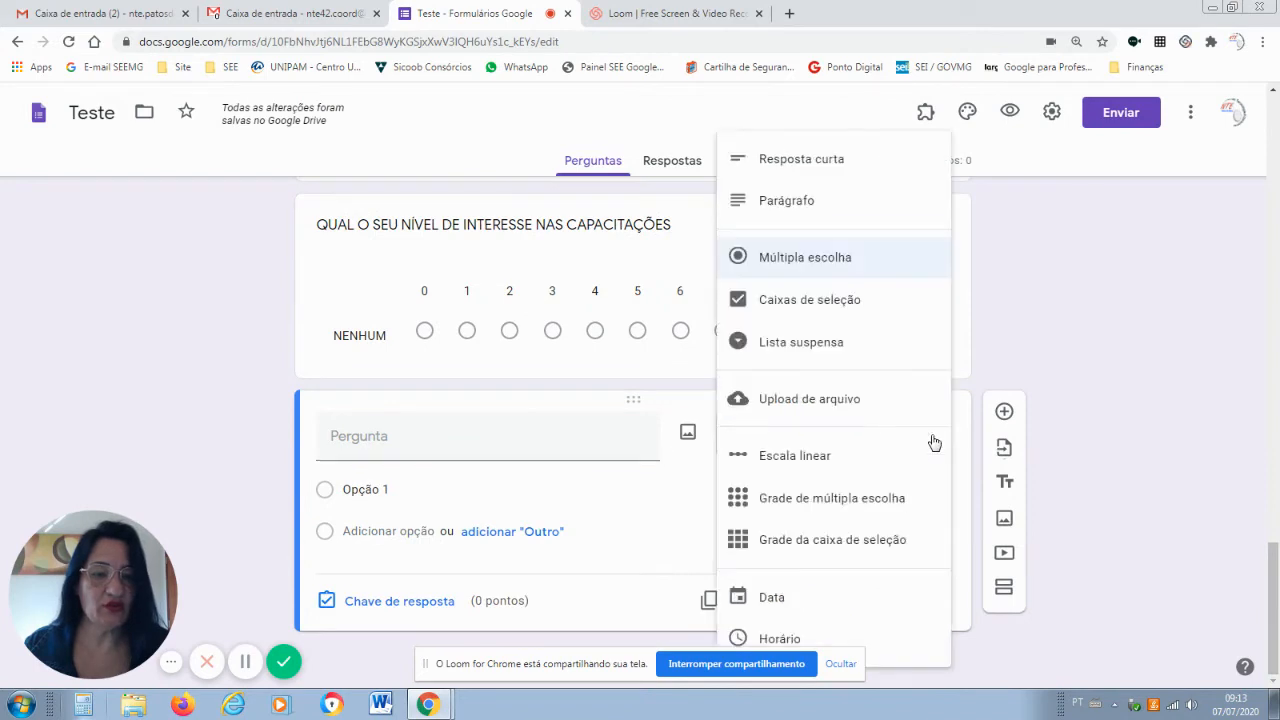
click(834, 405)
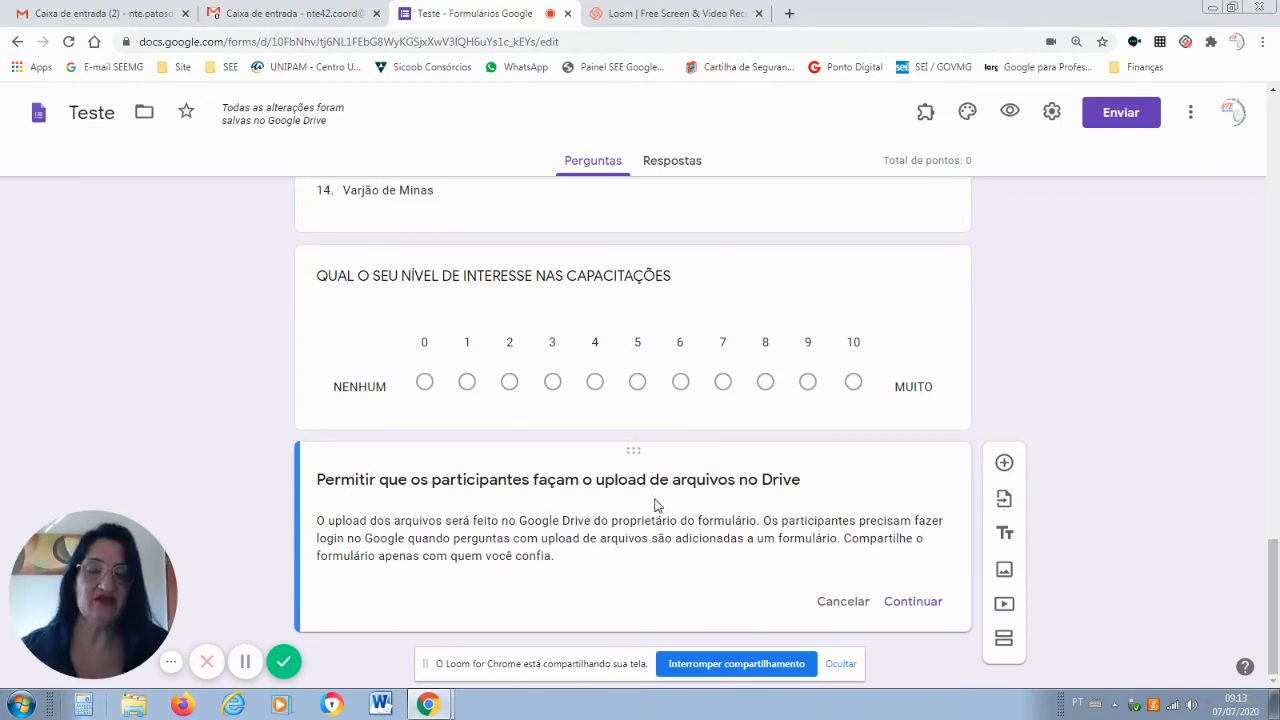
click(911, 601)
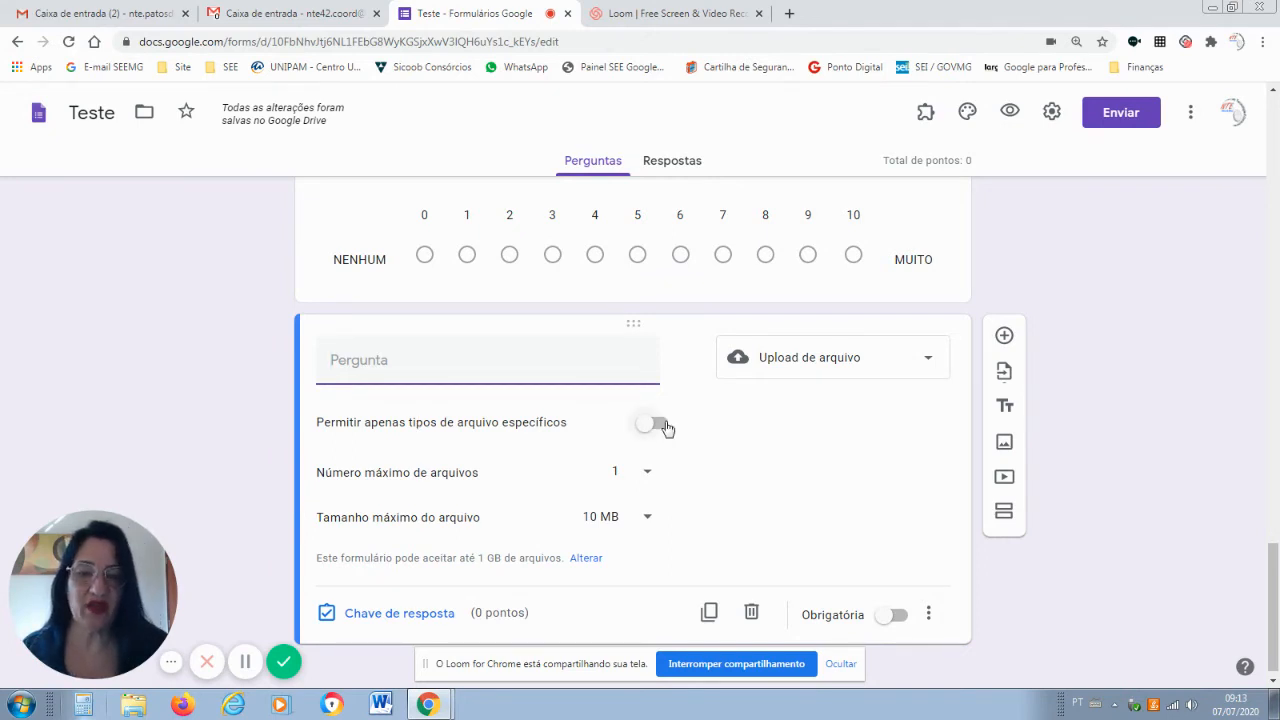
Enable specific file types for uploads, leaving only Apresentação checked after trying the others.
click(664, 427)
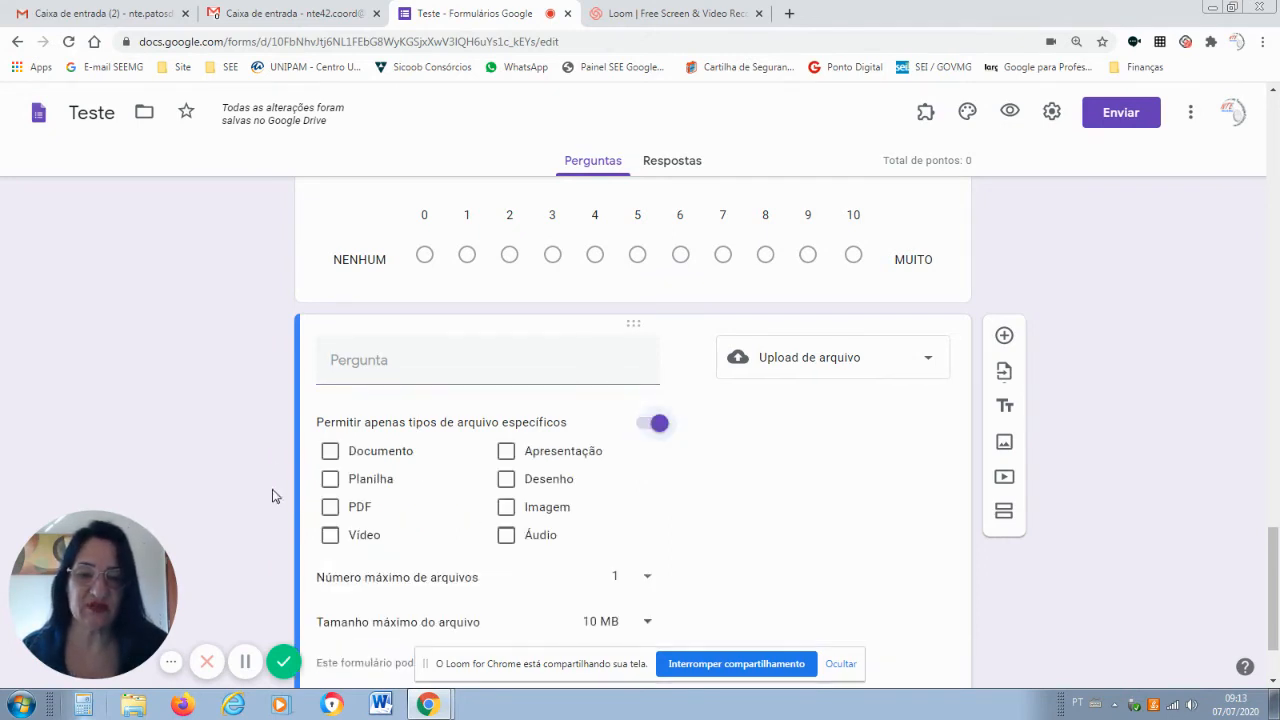
click(331, 453)
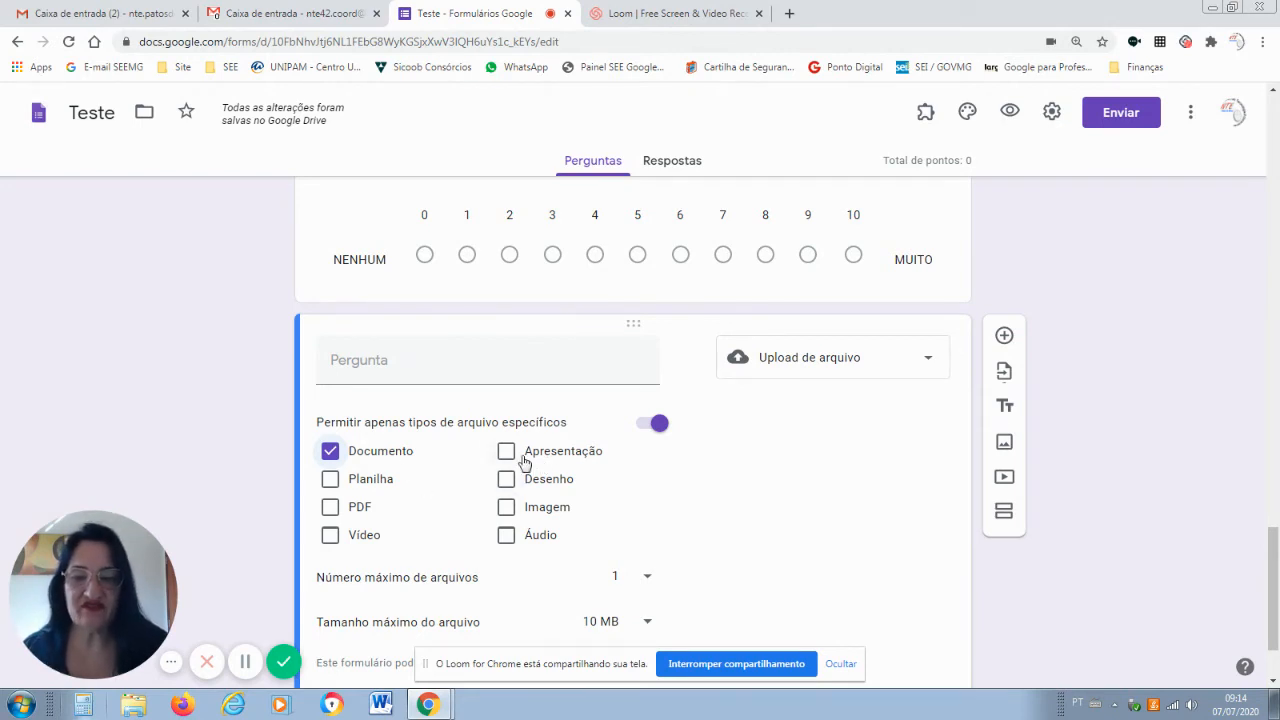
click(507, 455)
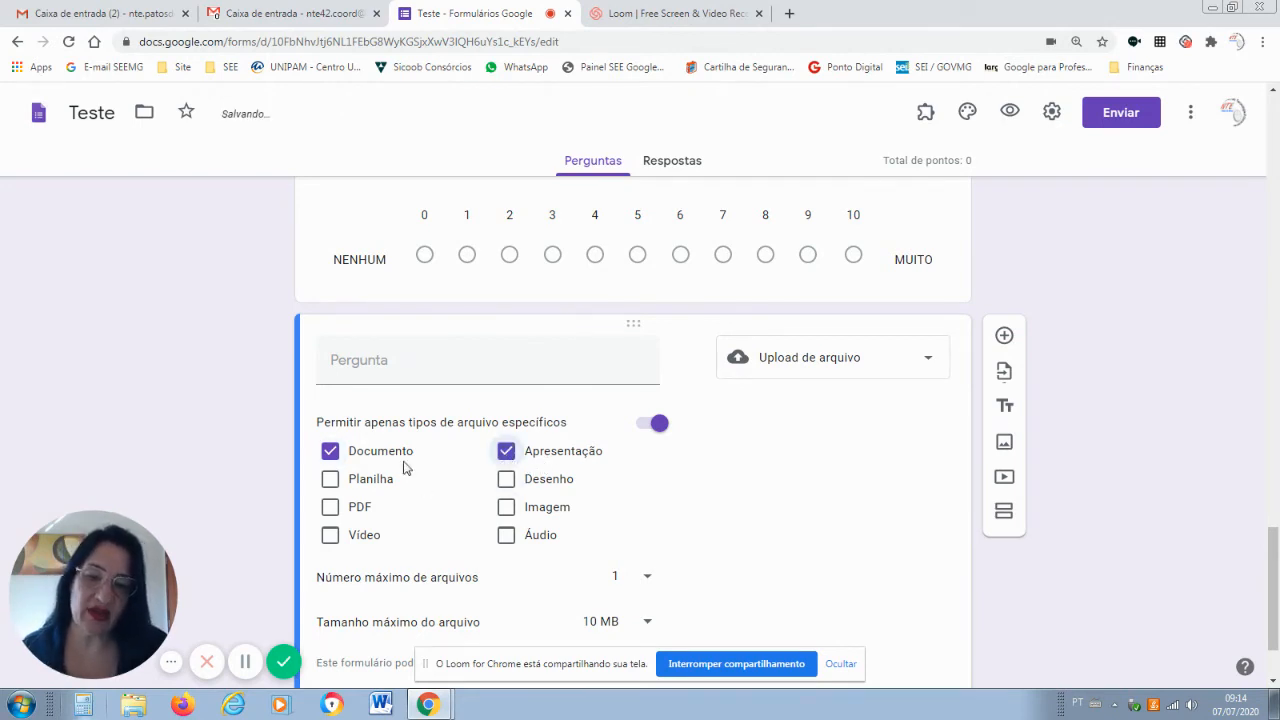
click(333, 455)
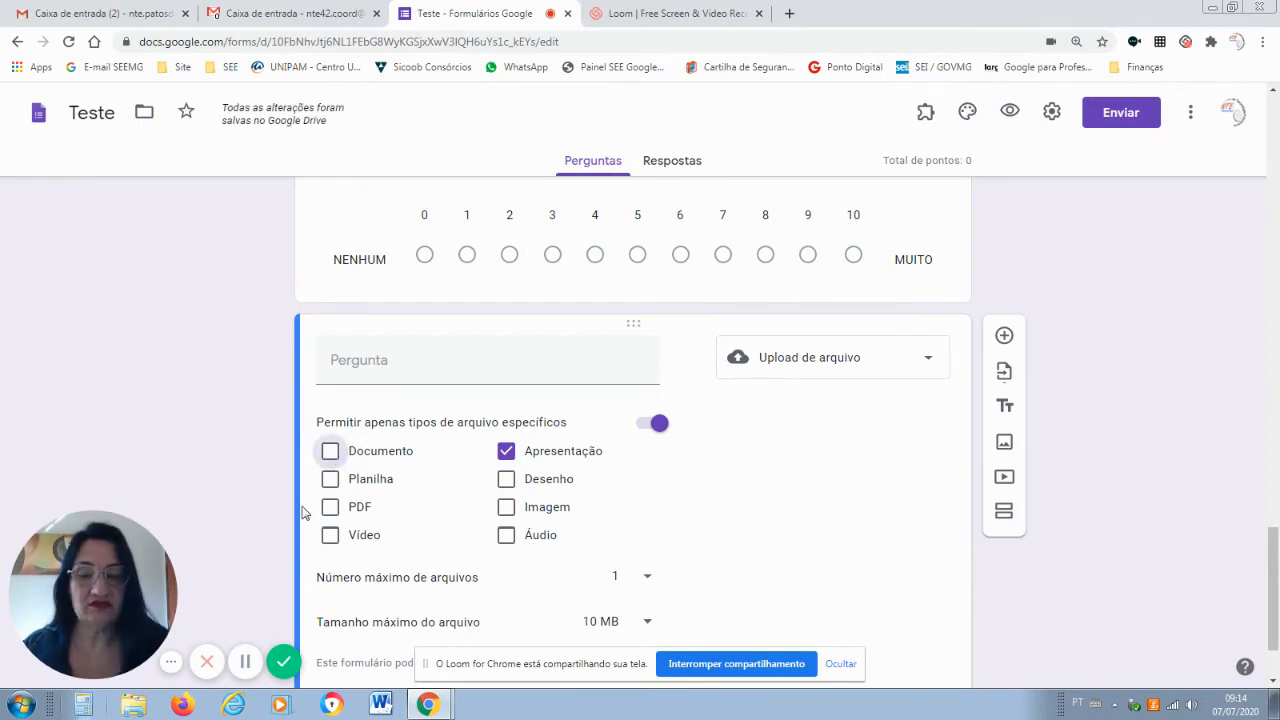
click(362, 540)
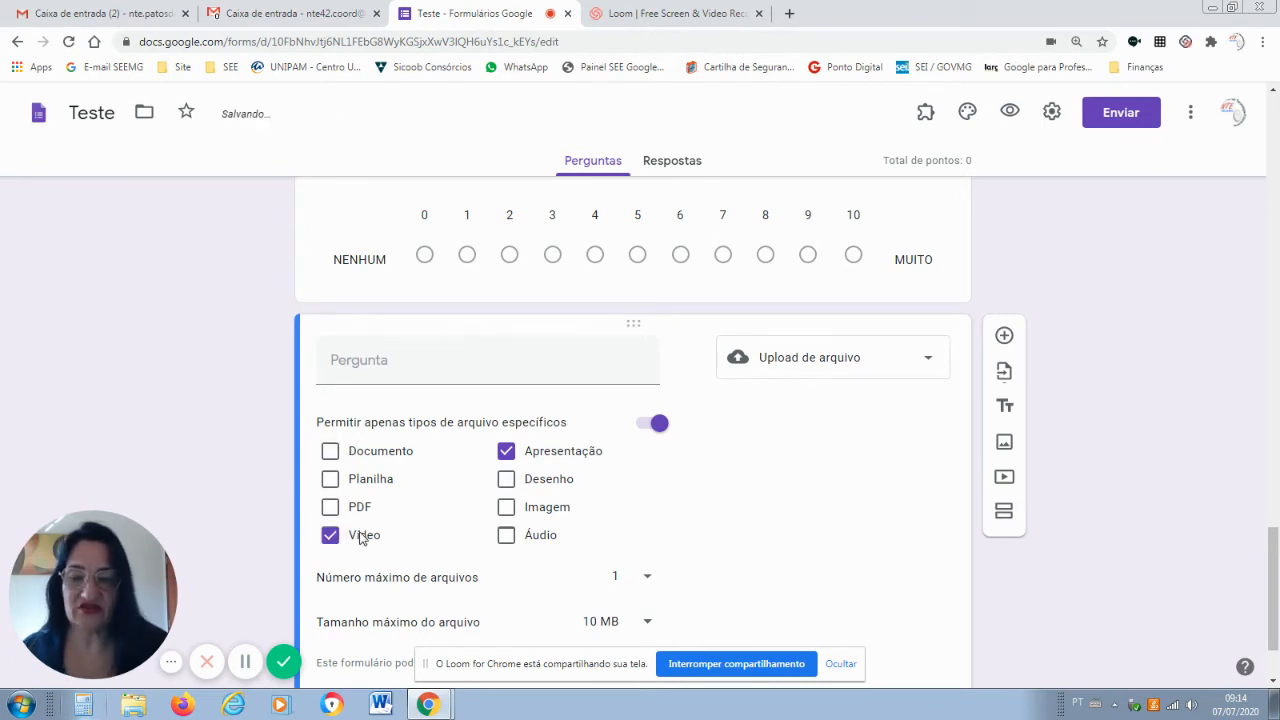
click(350, 522)
click(330, 507)
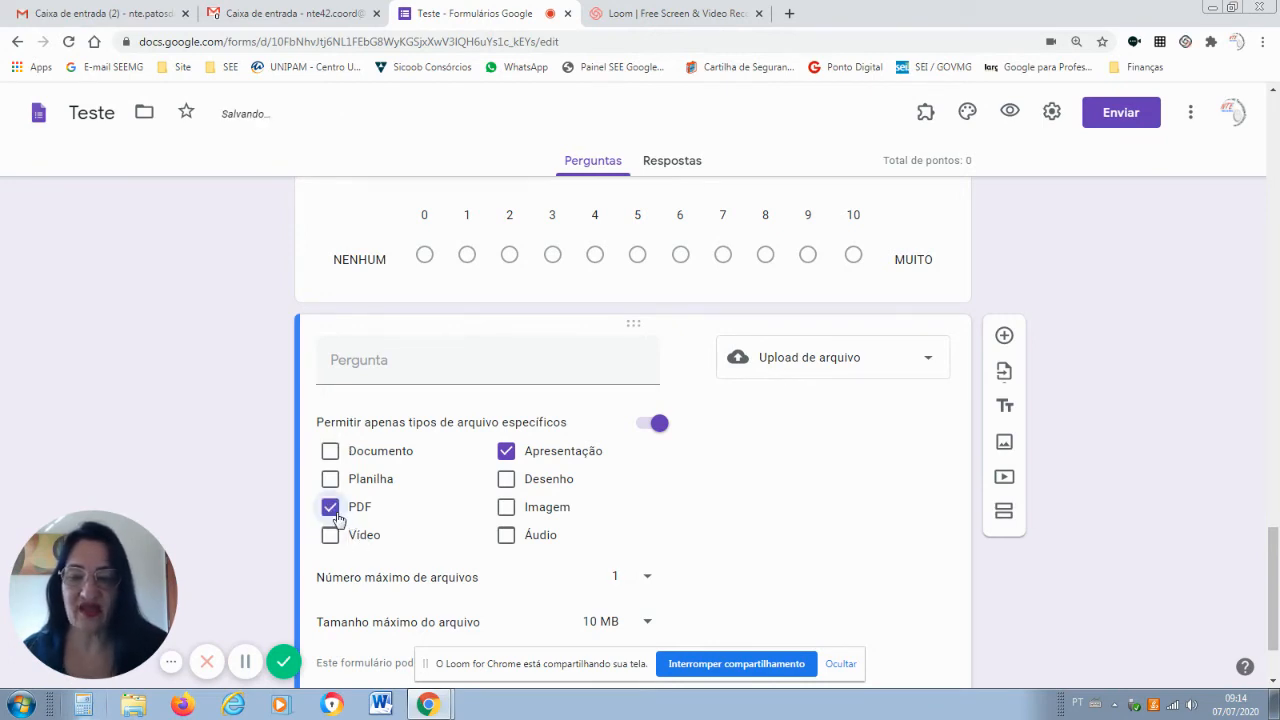
click(330, 479)
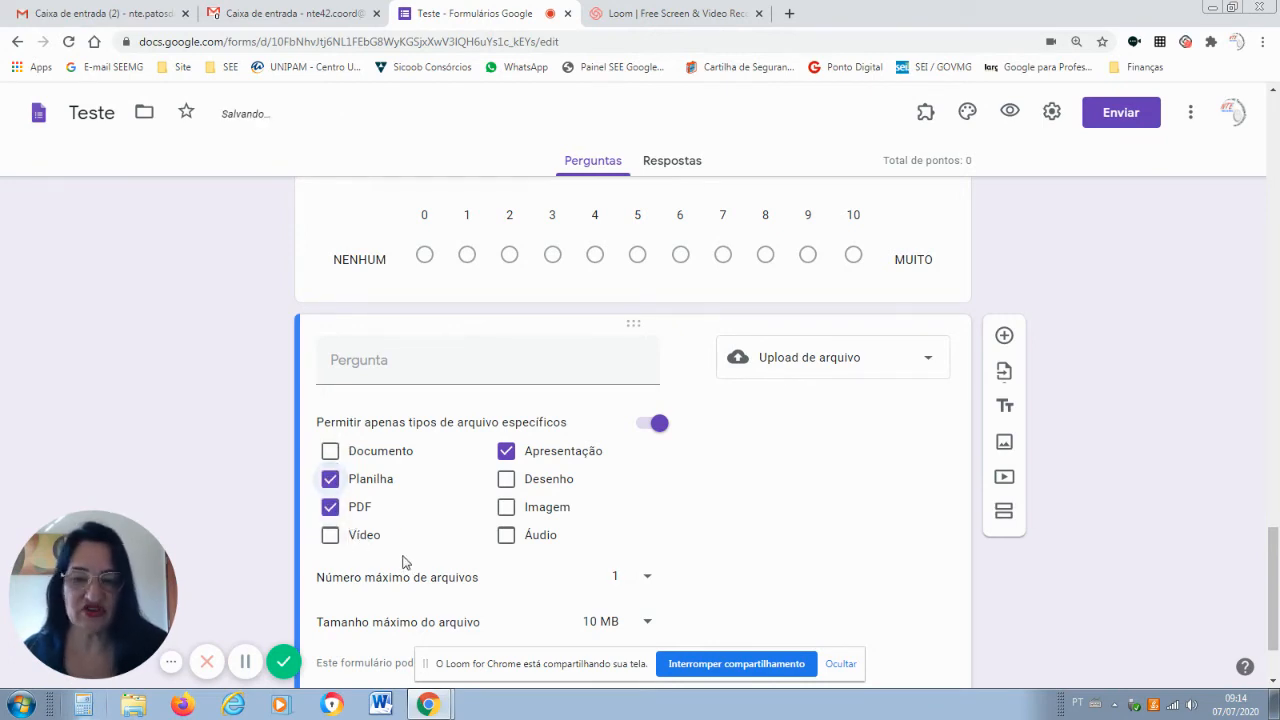
click(330, 479)
click(503, 452)
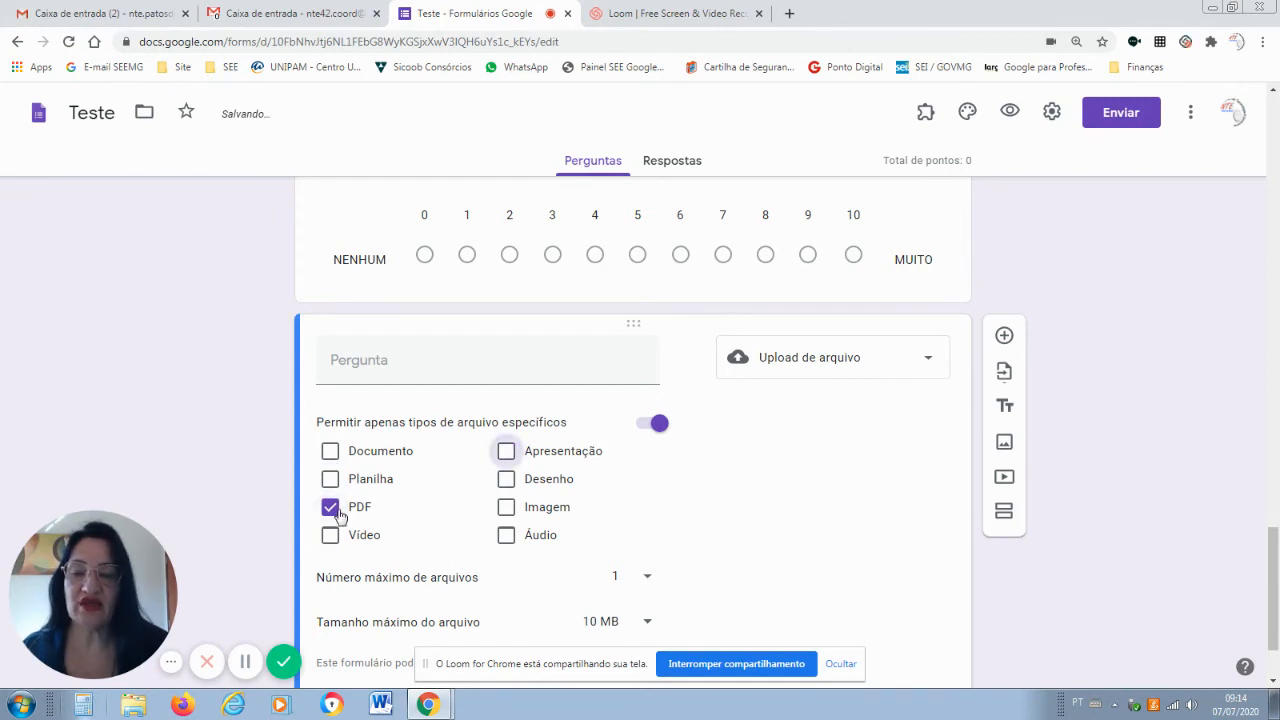
click(330, 507)
click(535, 455)
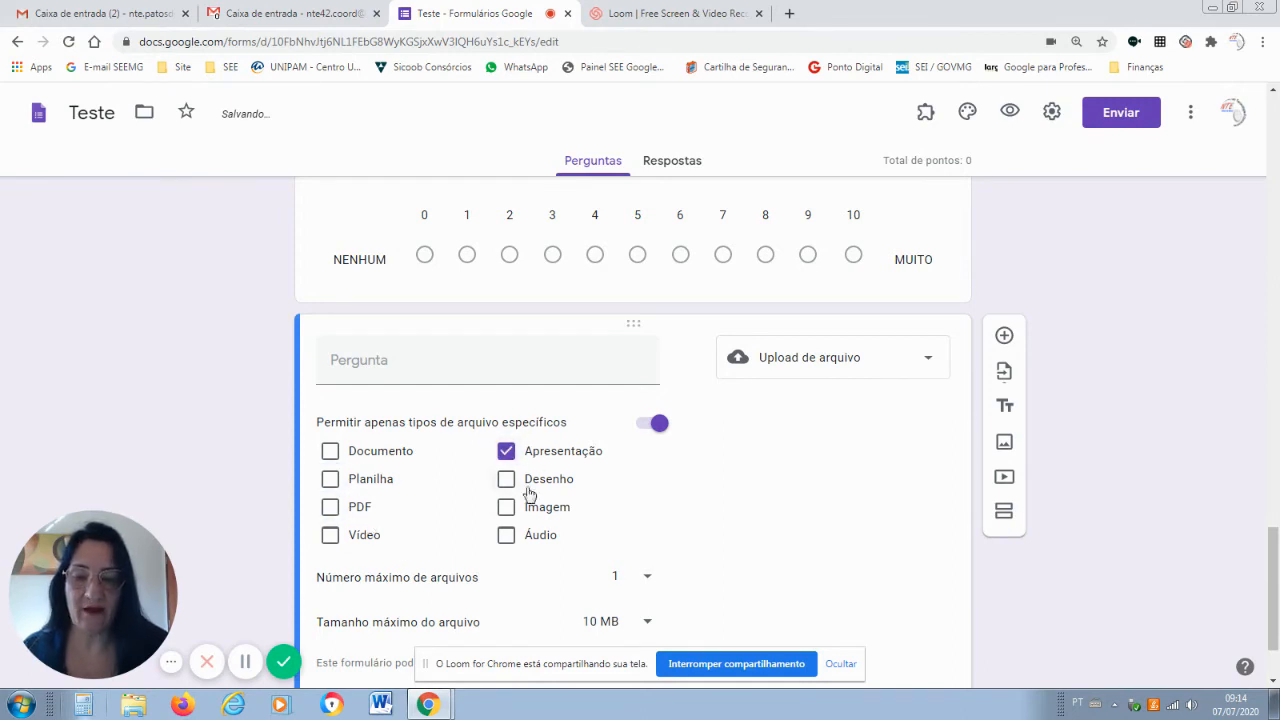
Set the maximum number of files to 5 and keep the maximum file size at 10 MB.
click(649, 580)
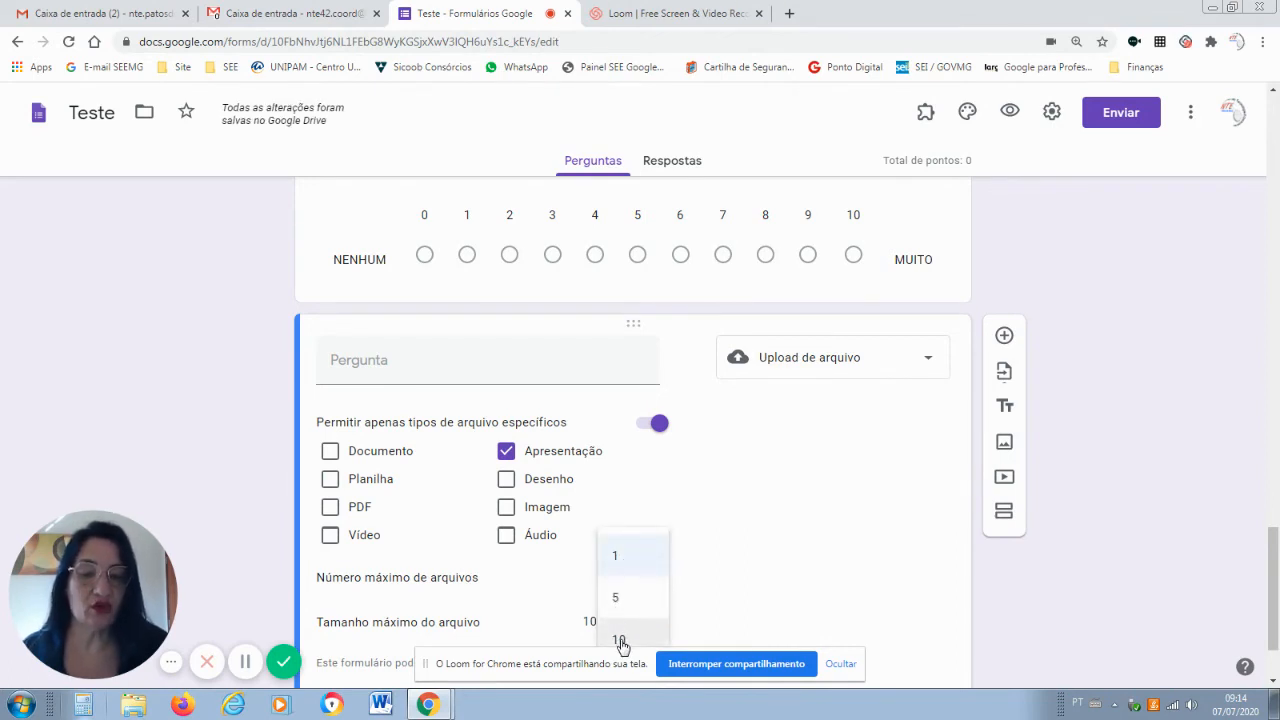
click(625, 598)
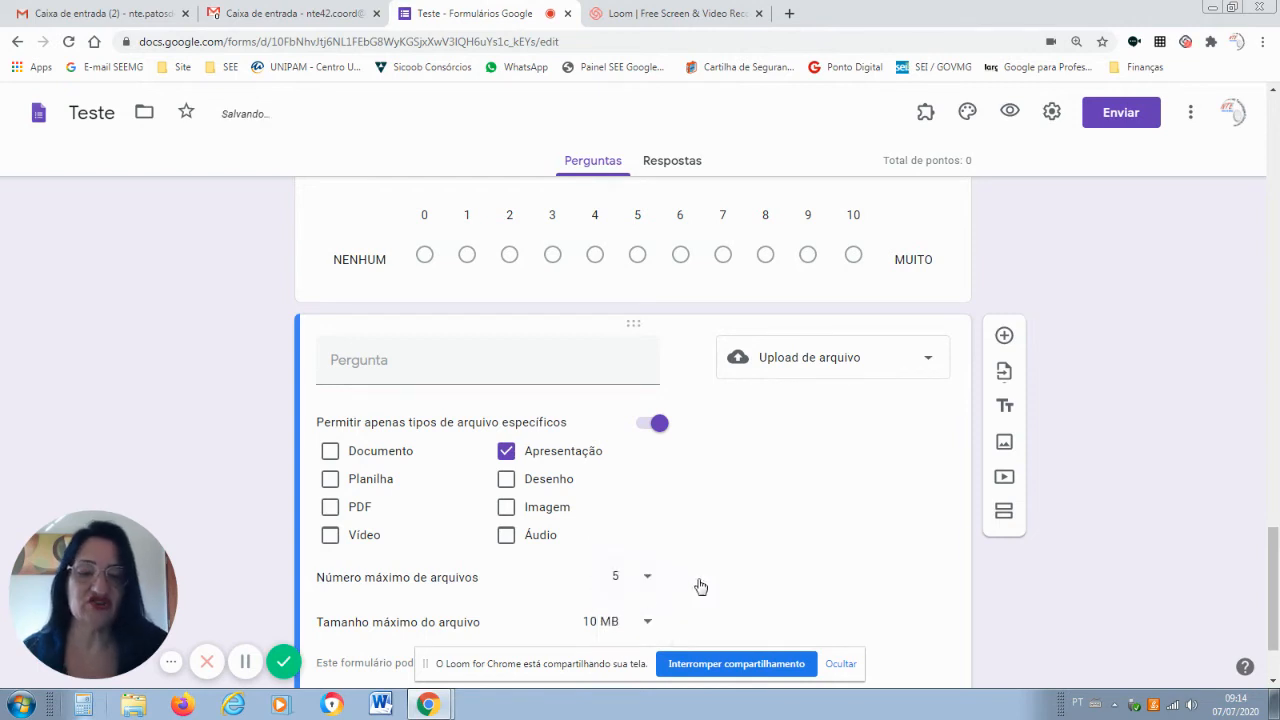
scroll(1263, 550, down, 1)
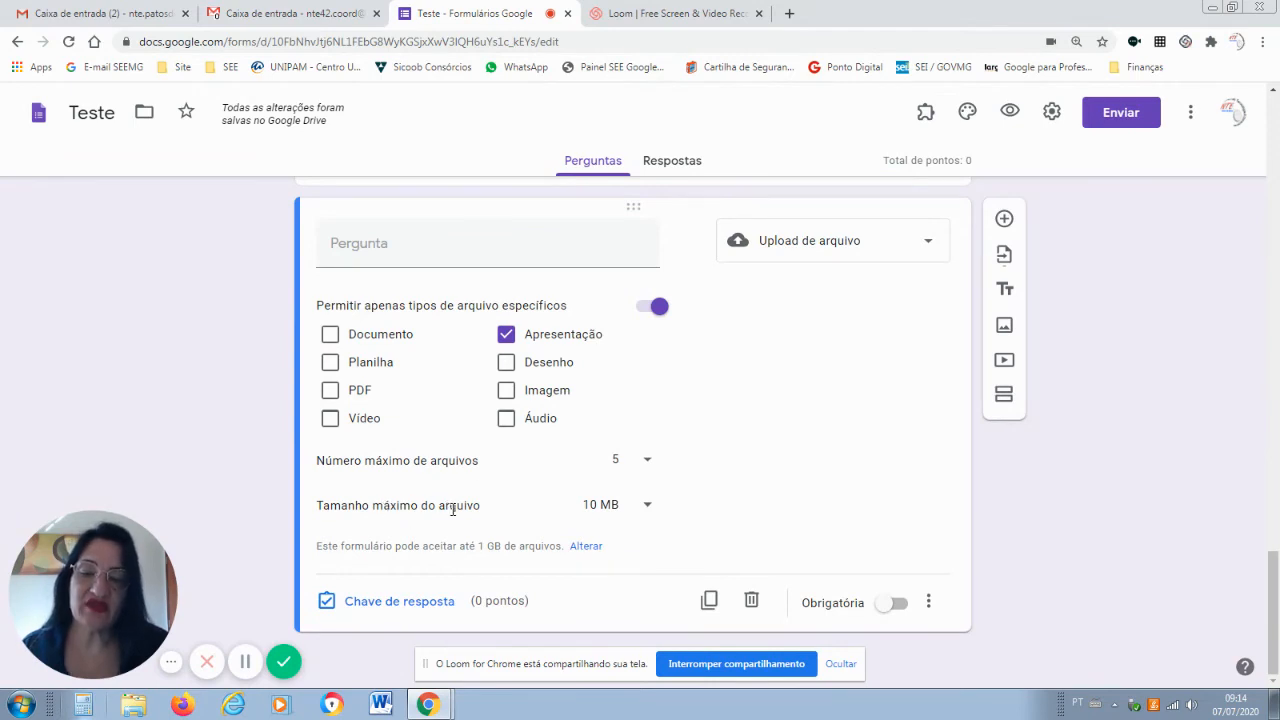
click(648, 507)
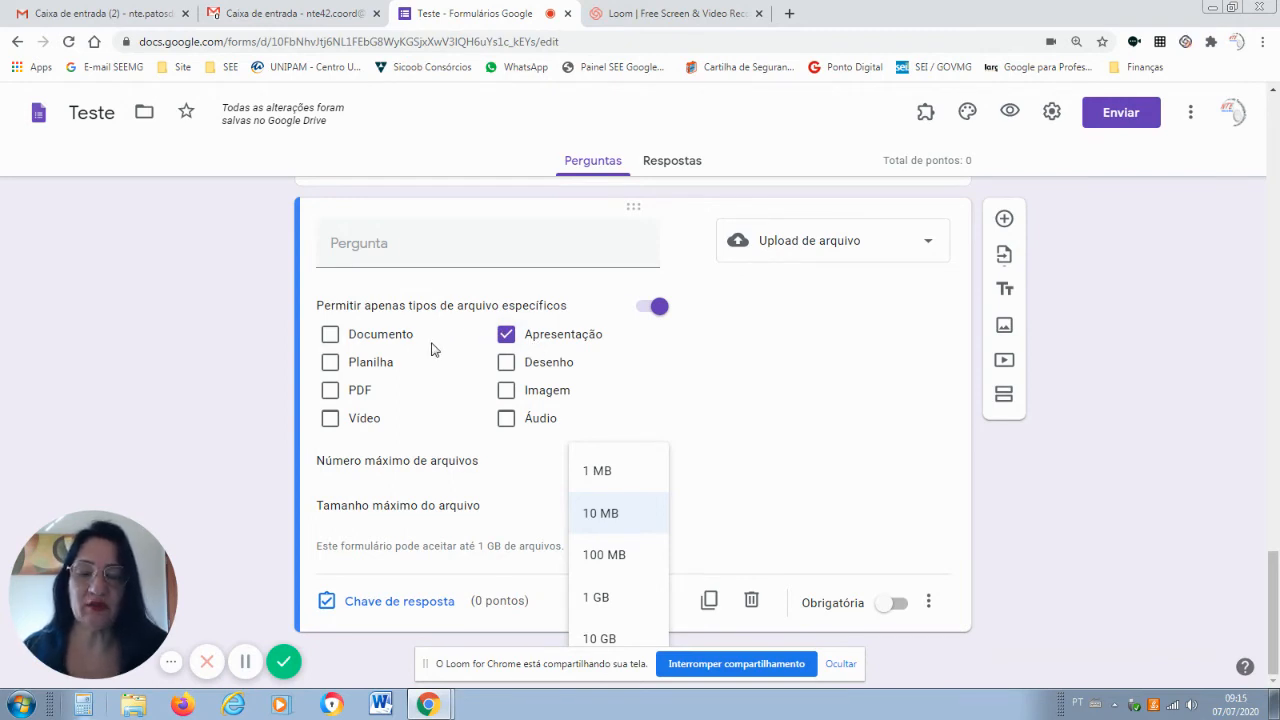
click(722, 461)
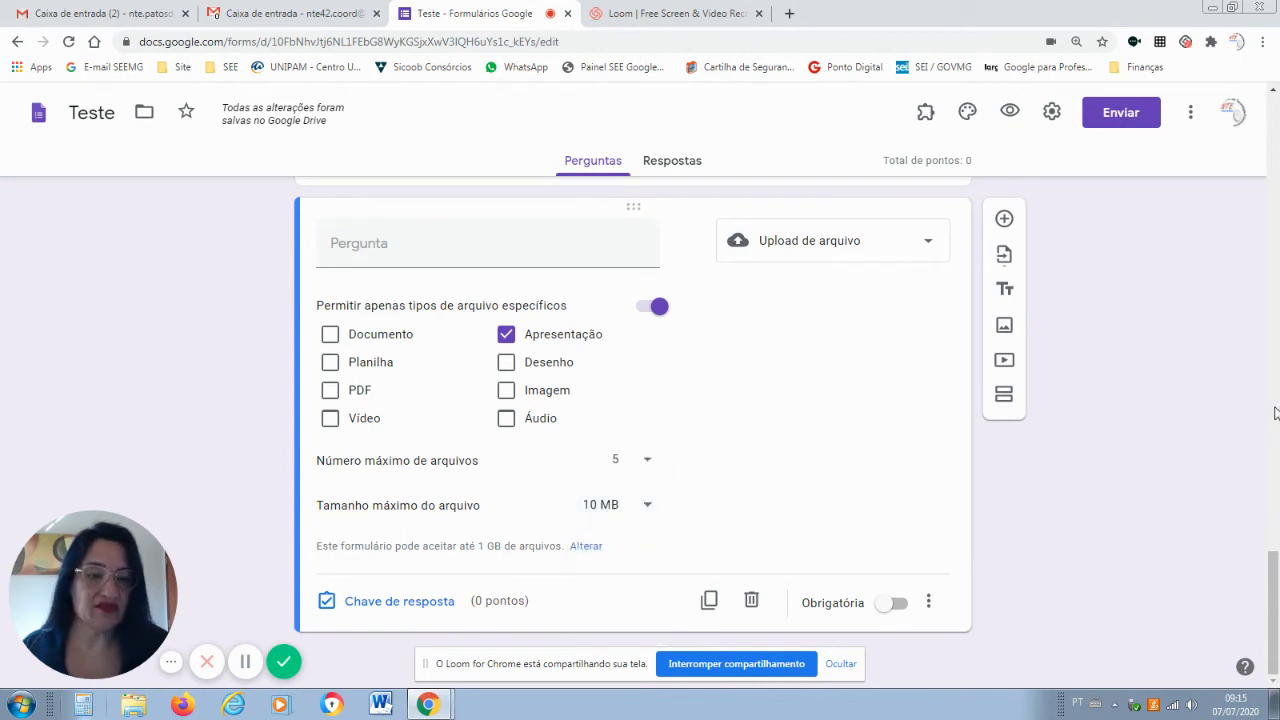
Add a Data question titled 'QUAL HORÁRIO VOCÊ SE ORGANIZARÁ PARA FAZER O CURSO', correcting HORÁRIO's spelling.
click(1004, 220)
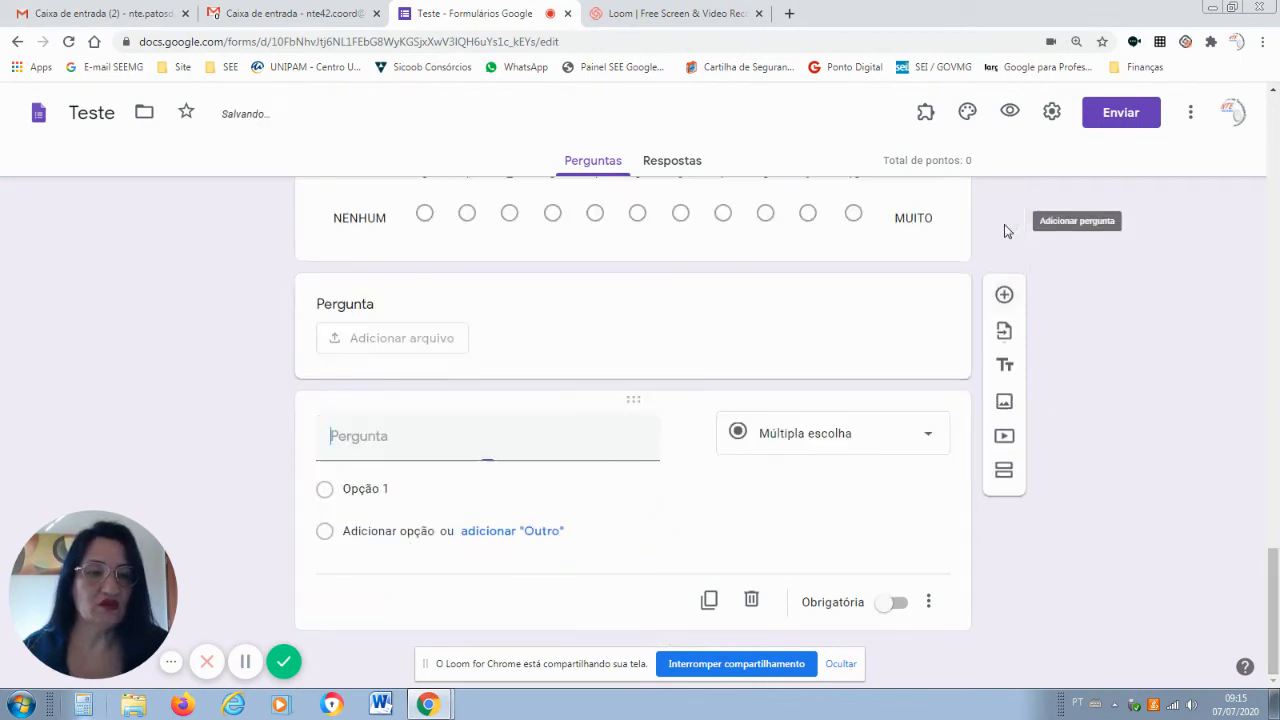
click(930, 438)
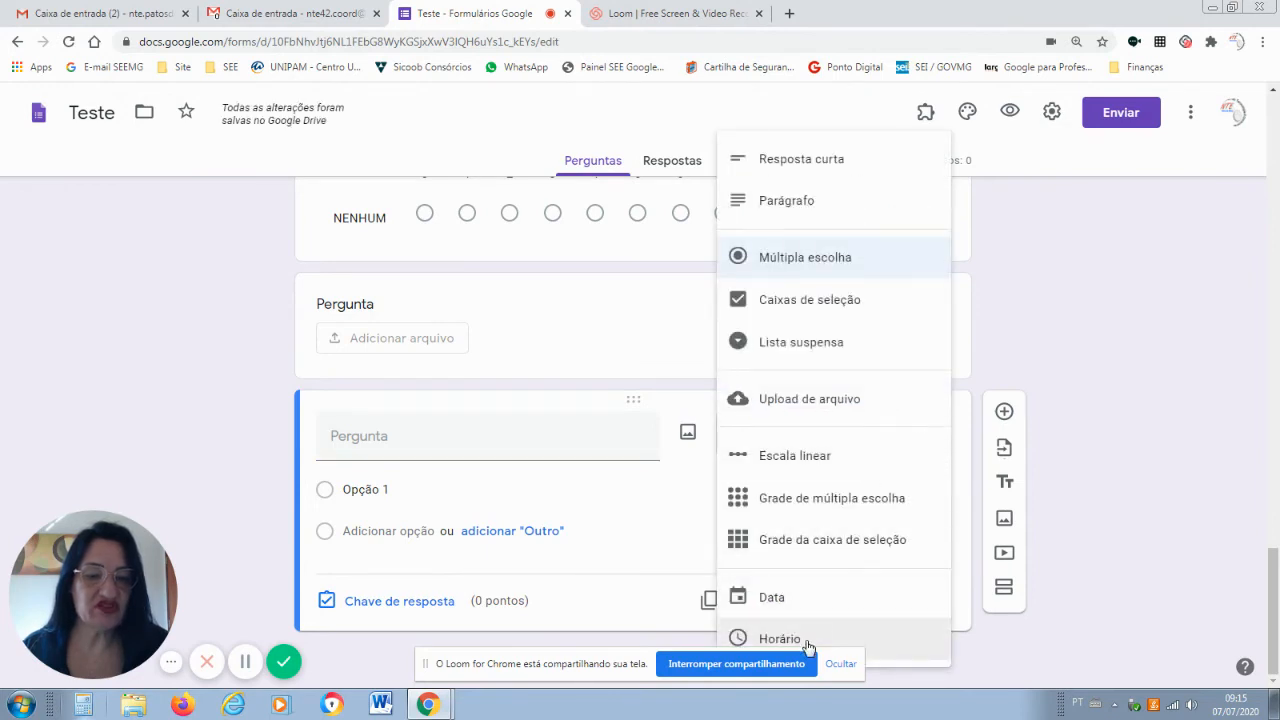
click(846, 601)
click(478, 492)
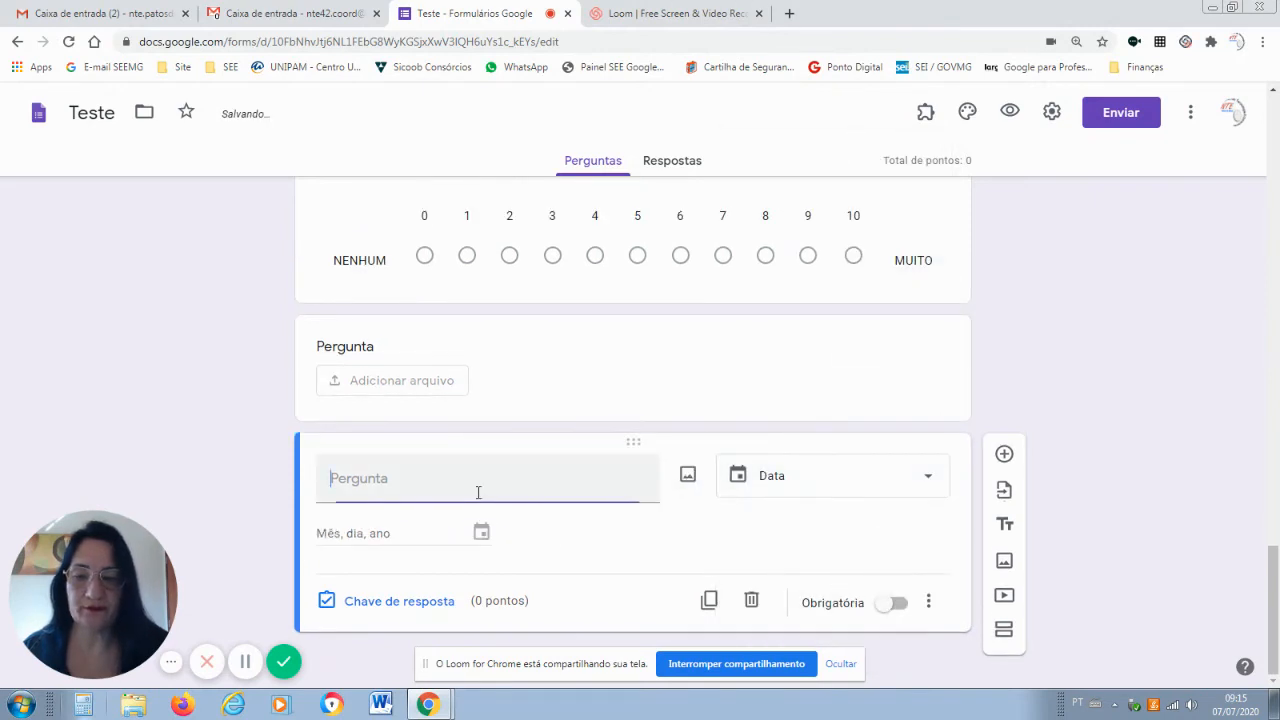
text(QUAL )
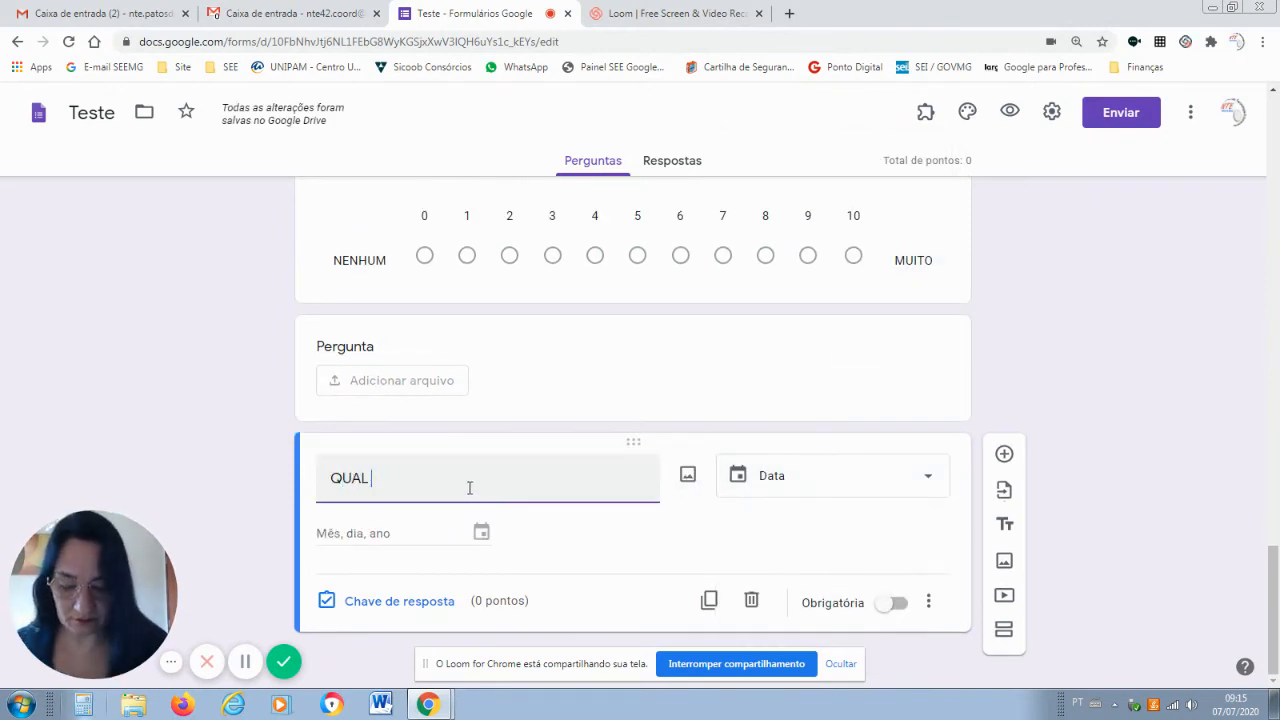
text(HORARIO )
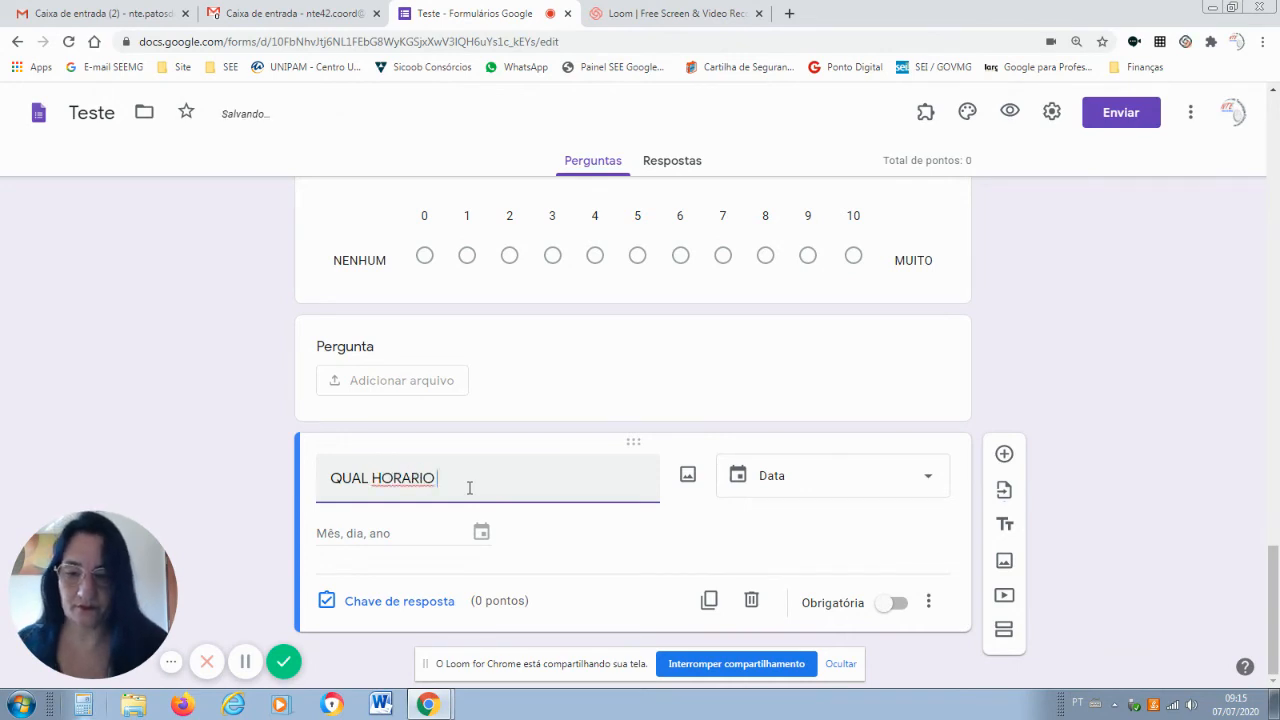
text(VOCÊ)
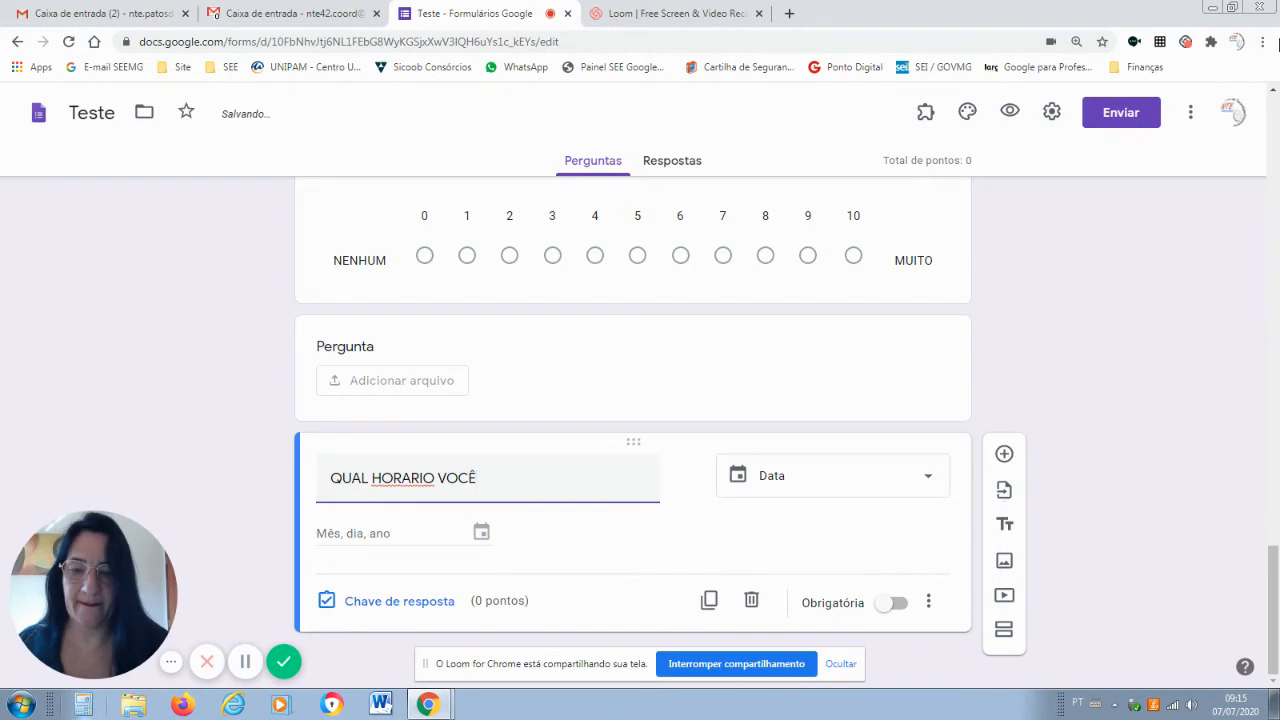
right_click(403, 478)
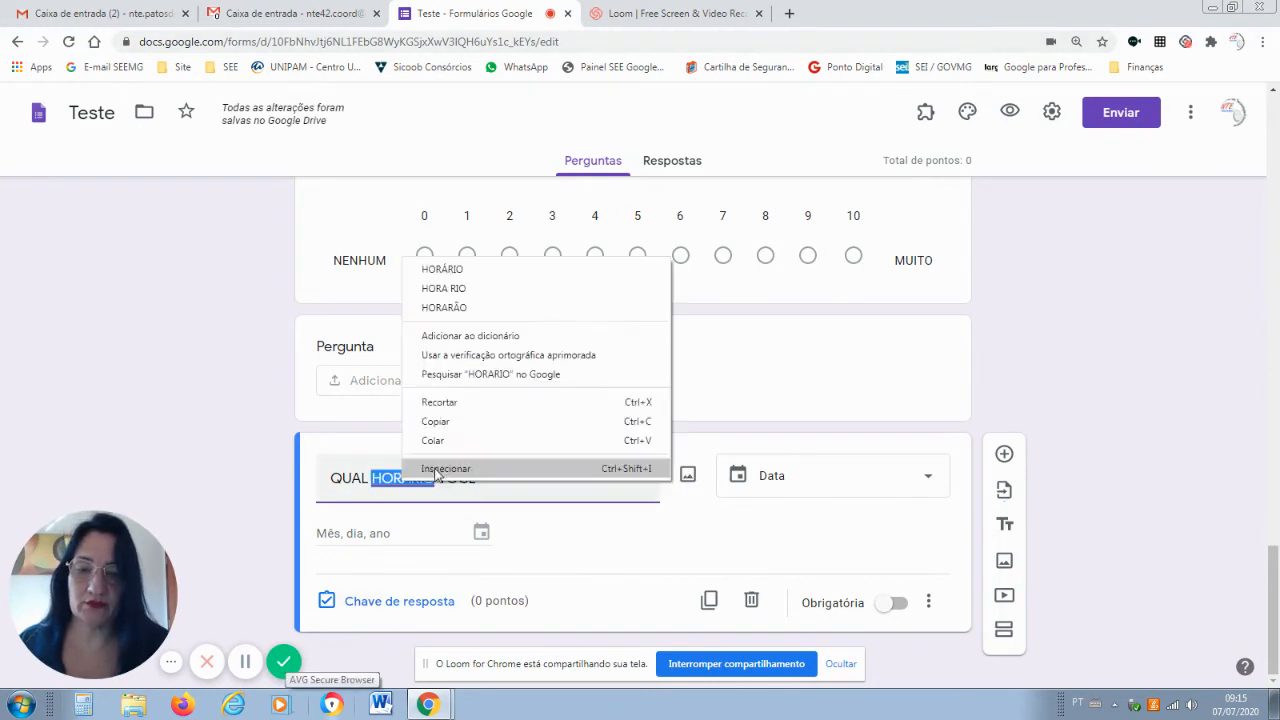
click(443, 269)
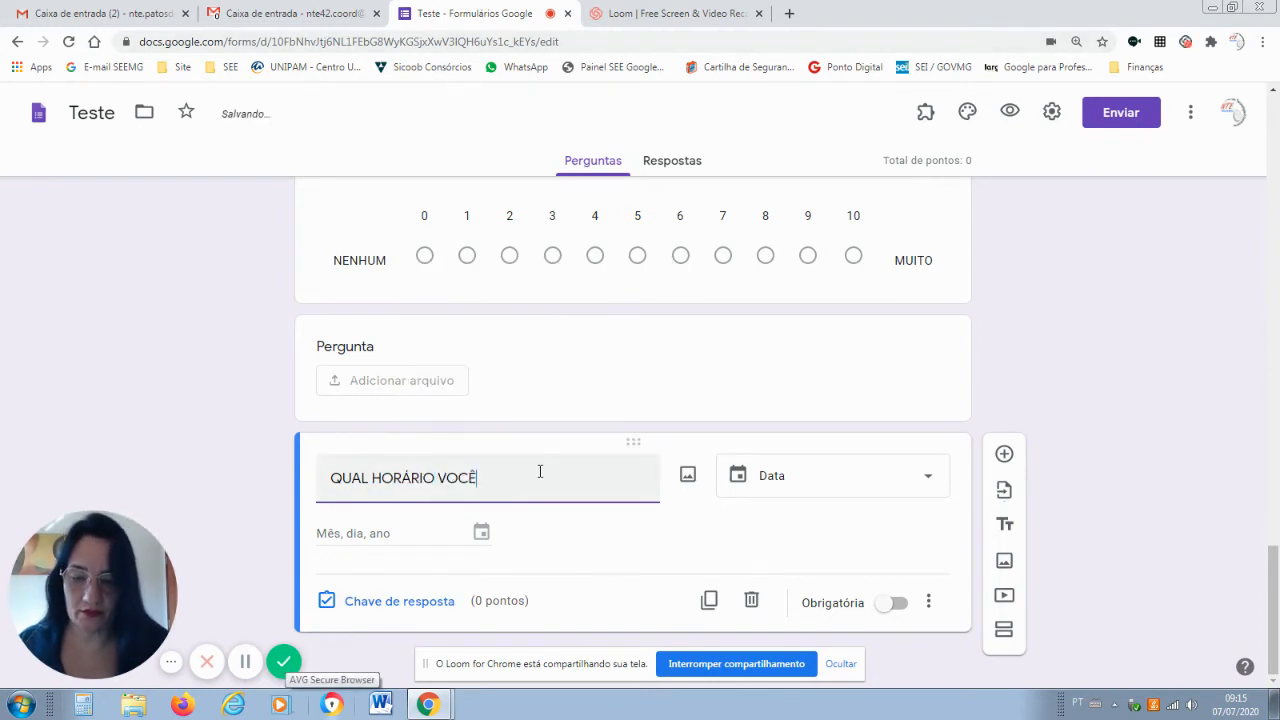
text(SE ORG)
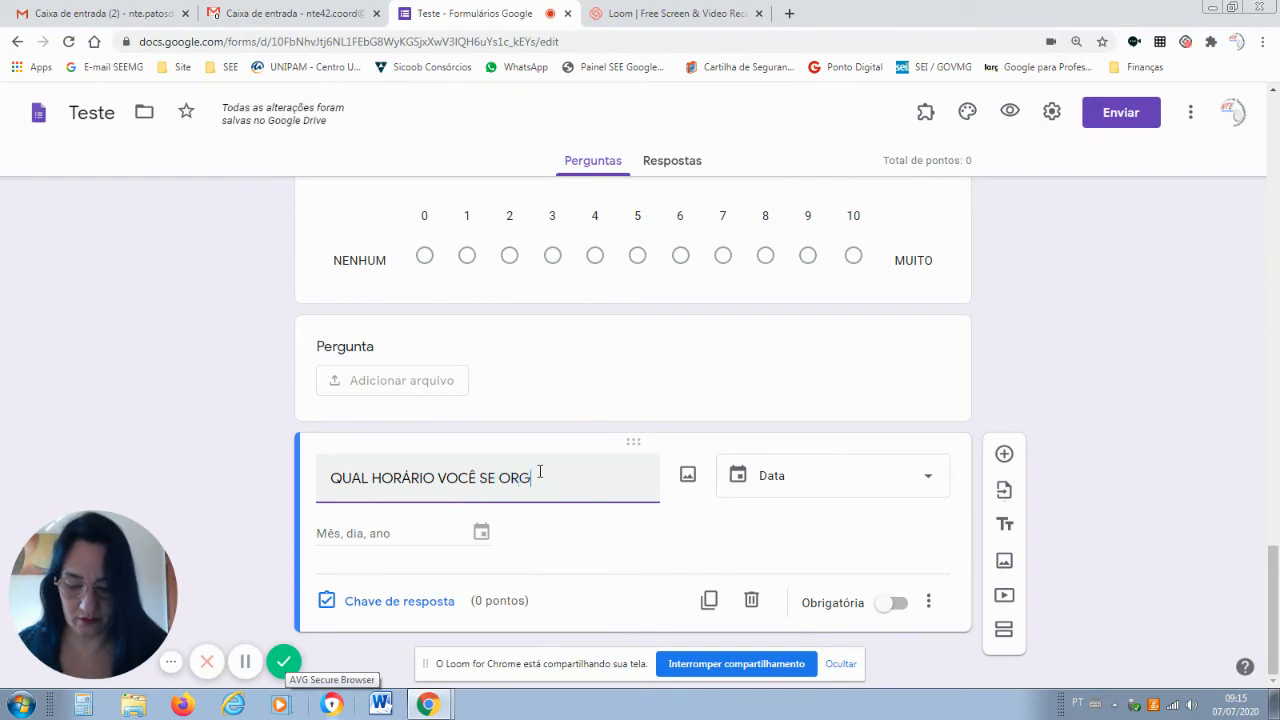
text(ANIZARÁ PA)
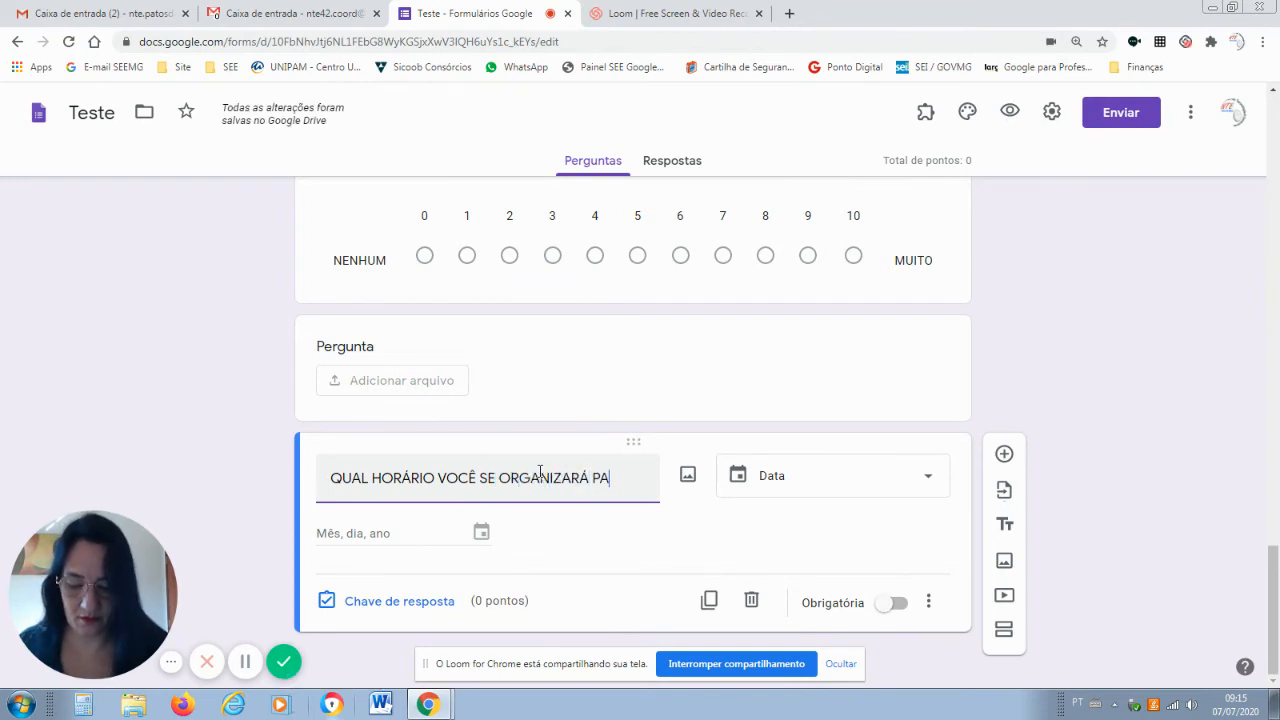
text(RA FAZER O )
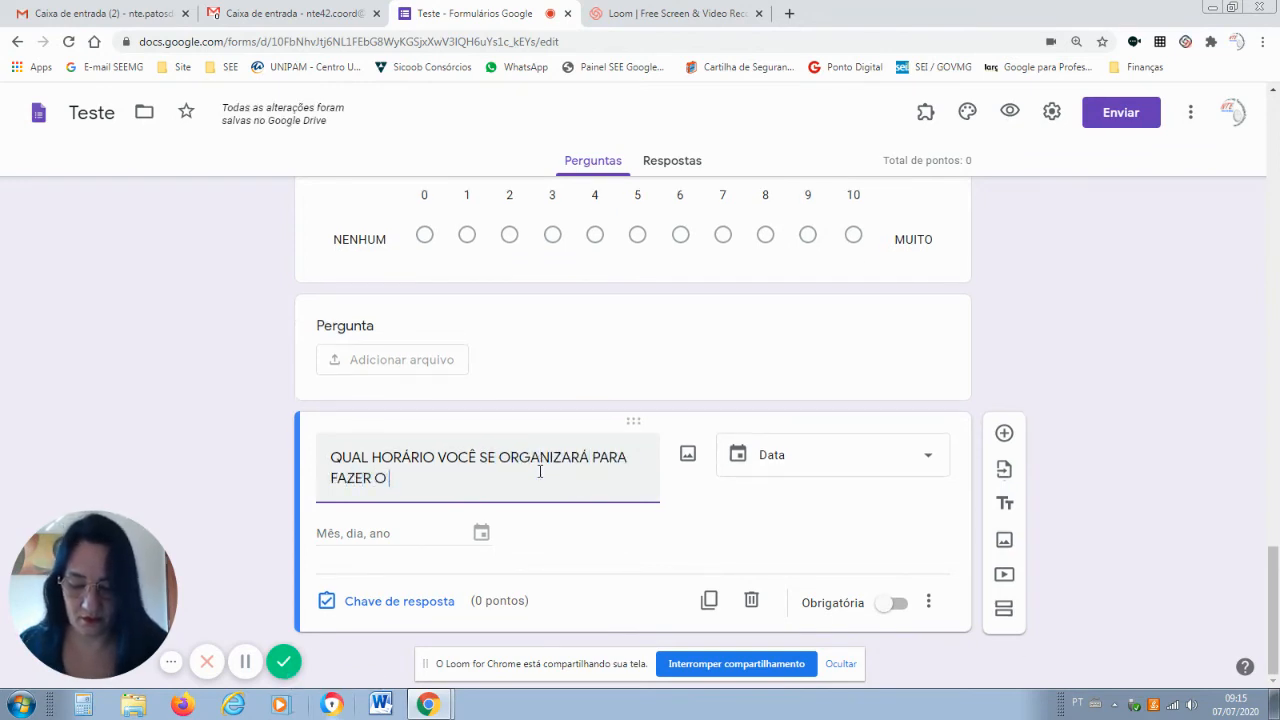
text(CURSO)
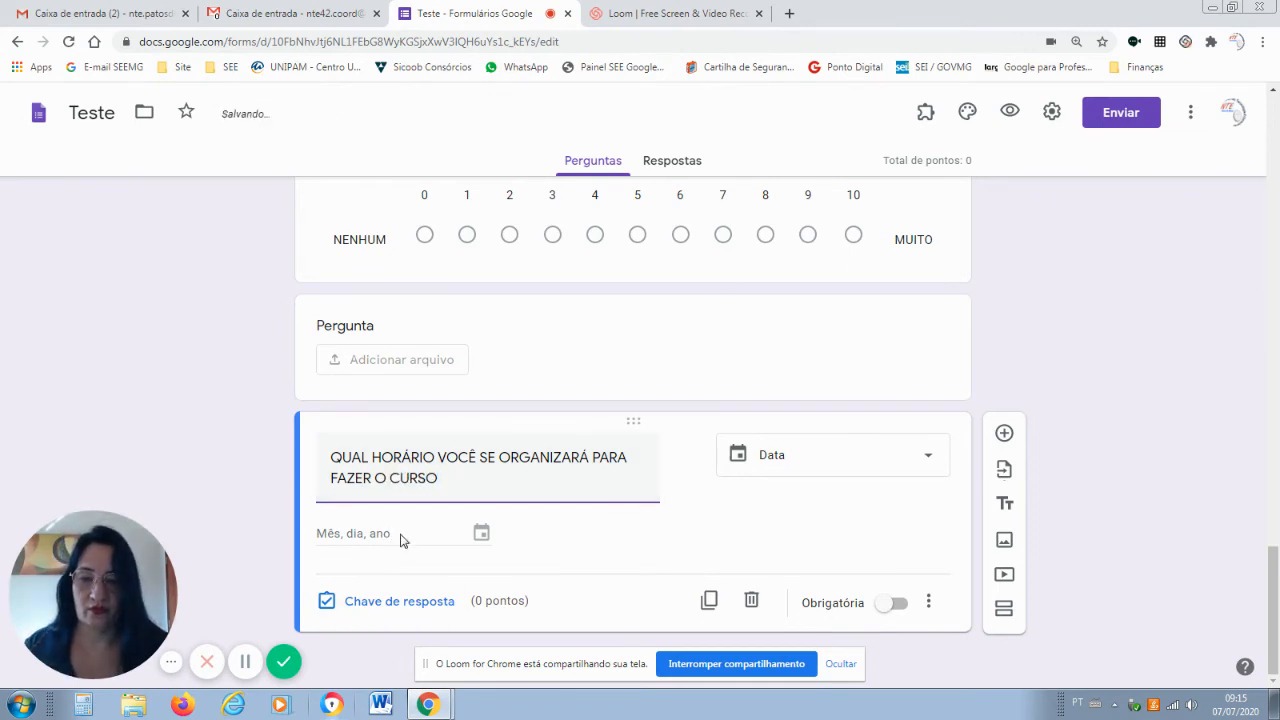
Switch the course-schedule question's type from Data to Horário.
click(925, 457)
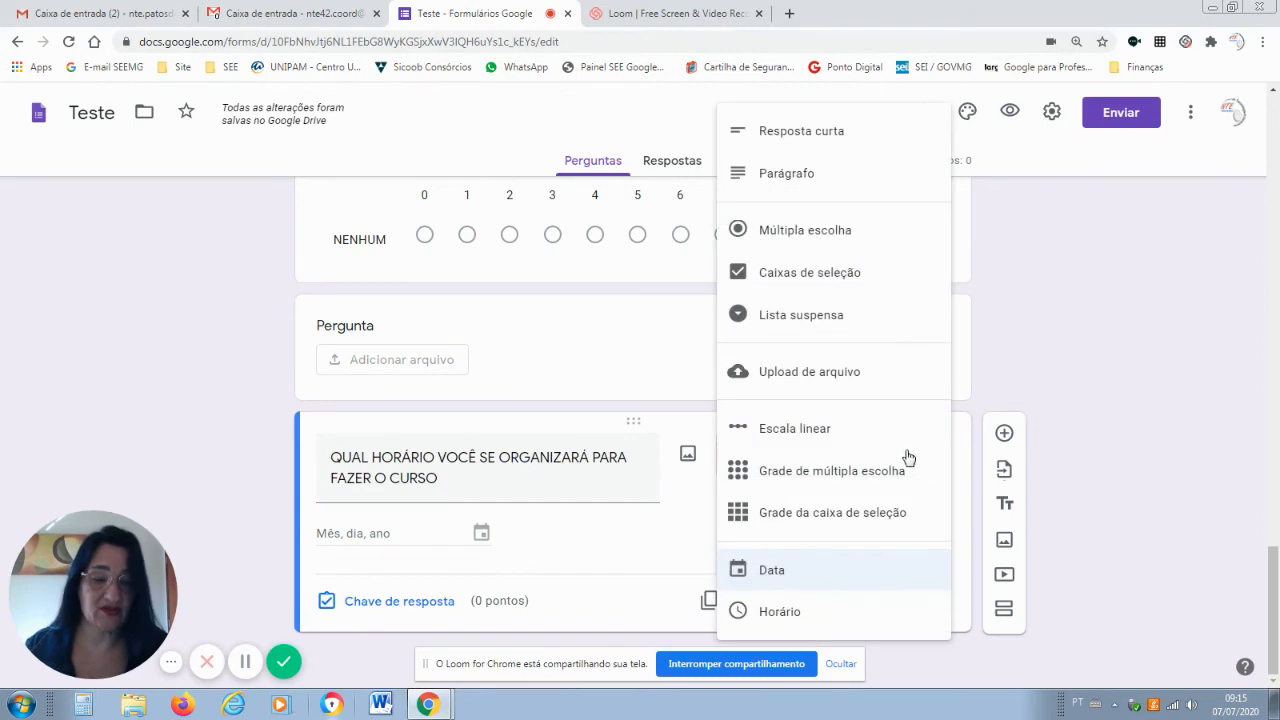
click(785, 613)
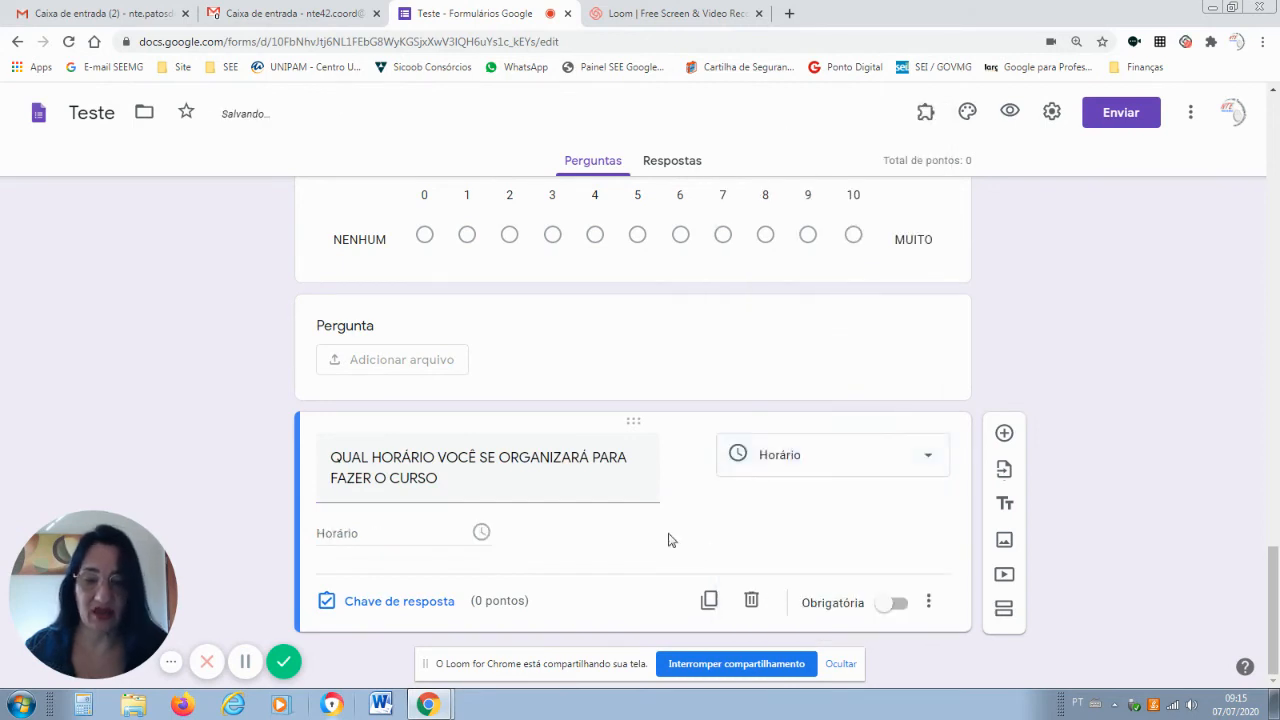
triple_click(463, 478)
click(385, 545)
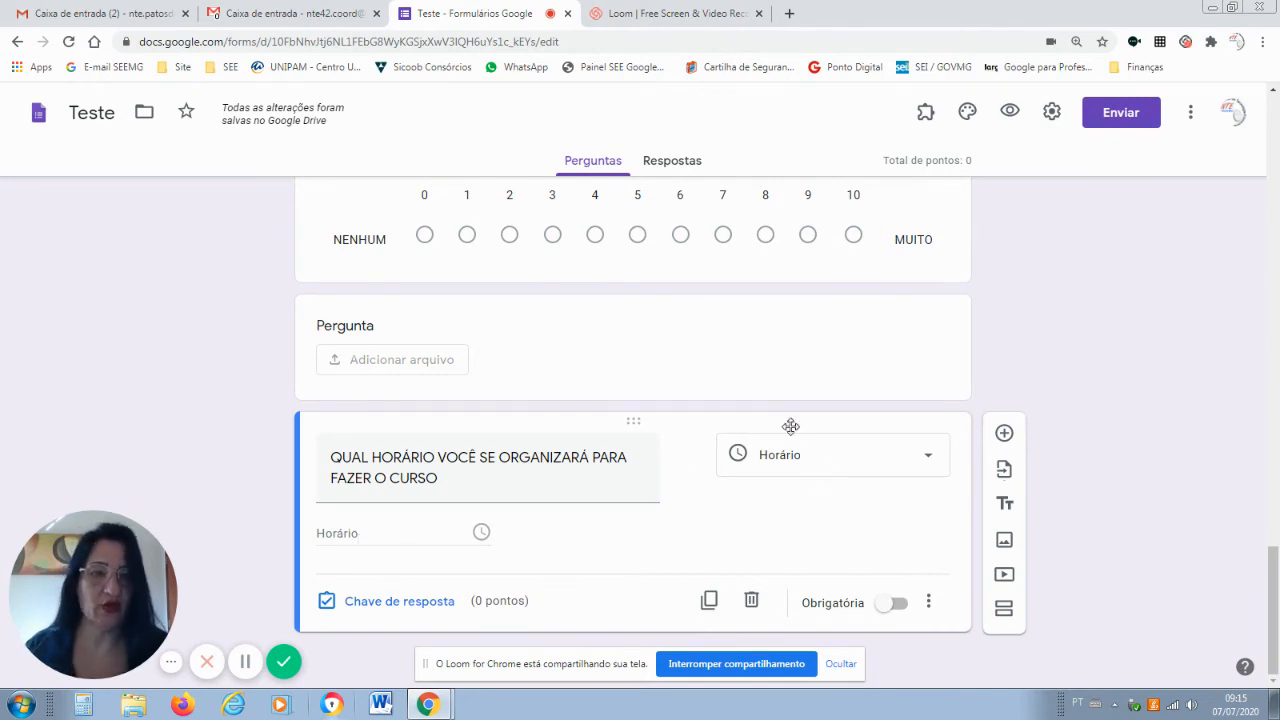
click(1010, 113)
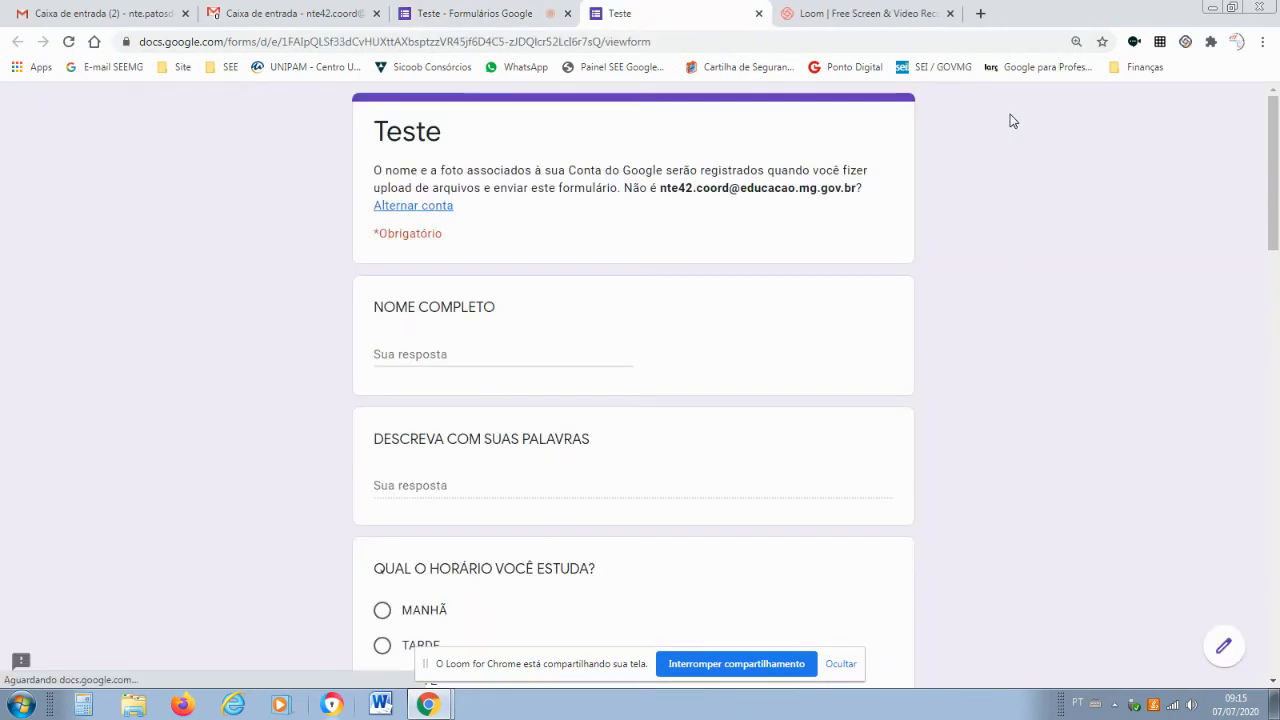
In the preview, enter the respondent's full name in the NOME COMPLETO field.
scroll(413, 195, down, 2)
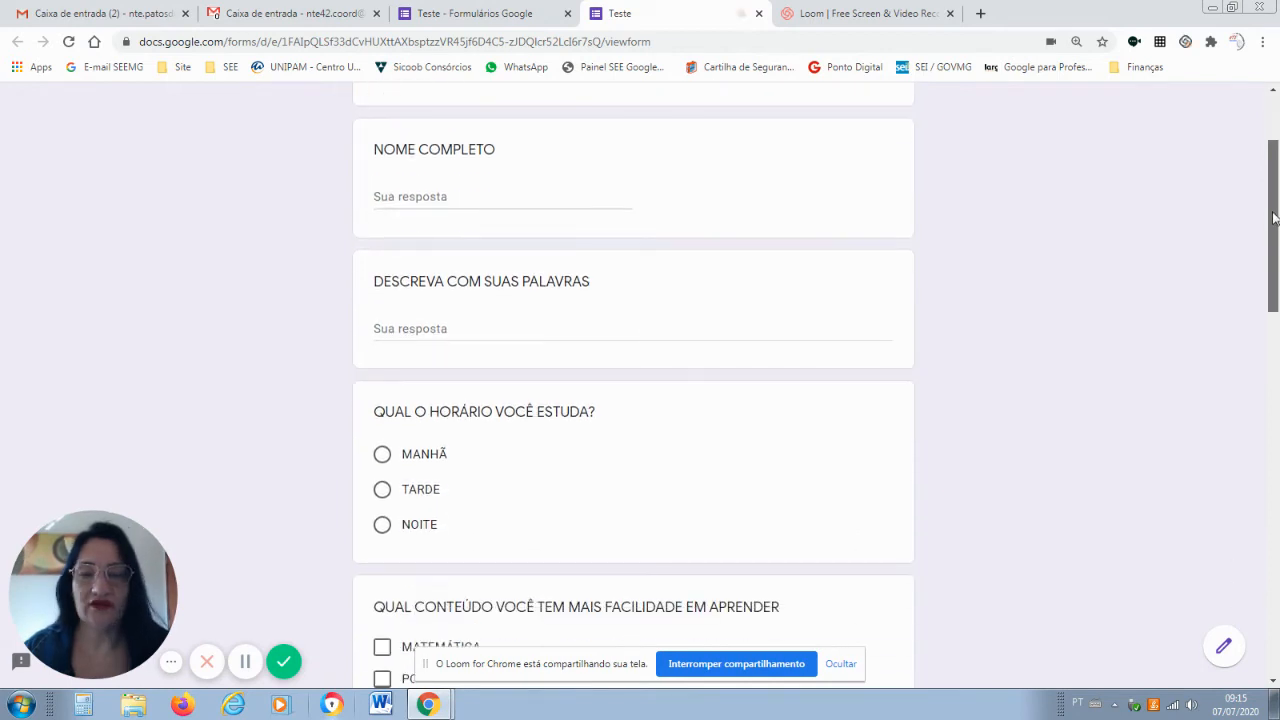
click(413, 198)
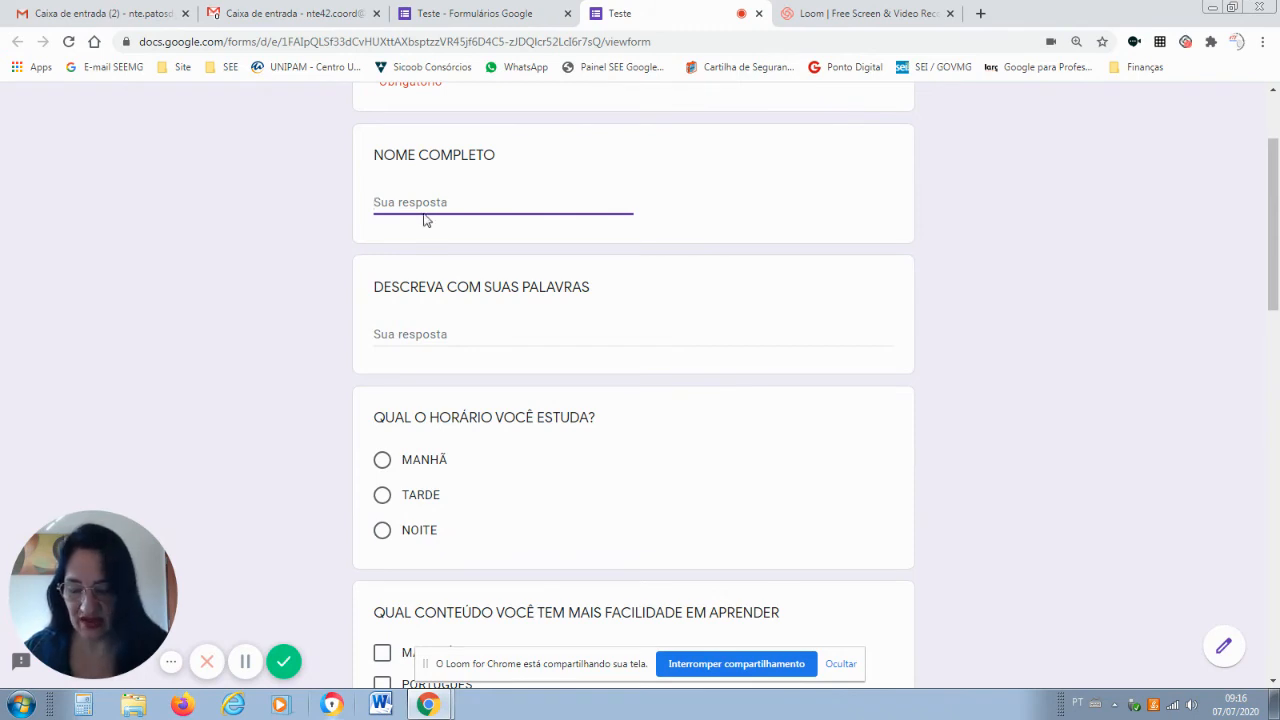
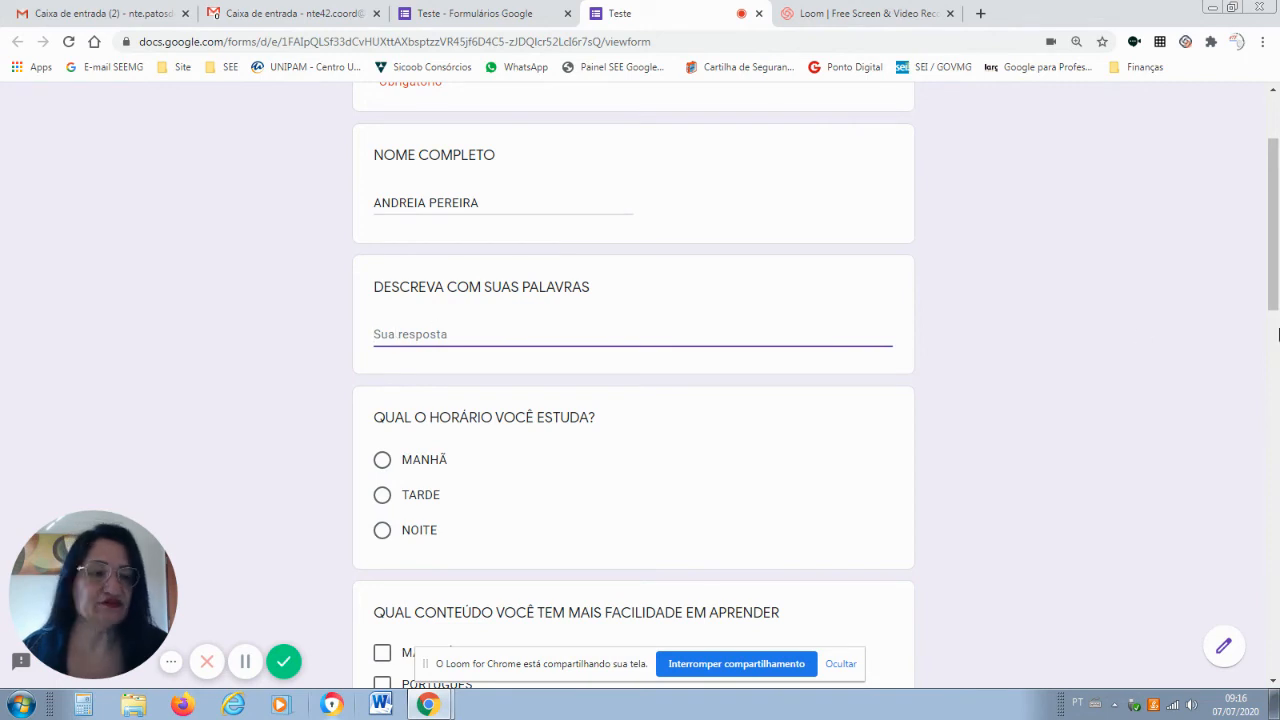
scroll(1276, 305, down, 1)
drag(1277, 345, 1277, 349)
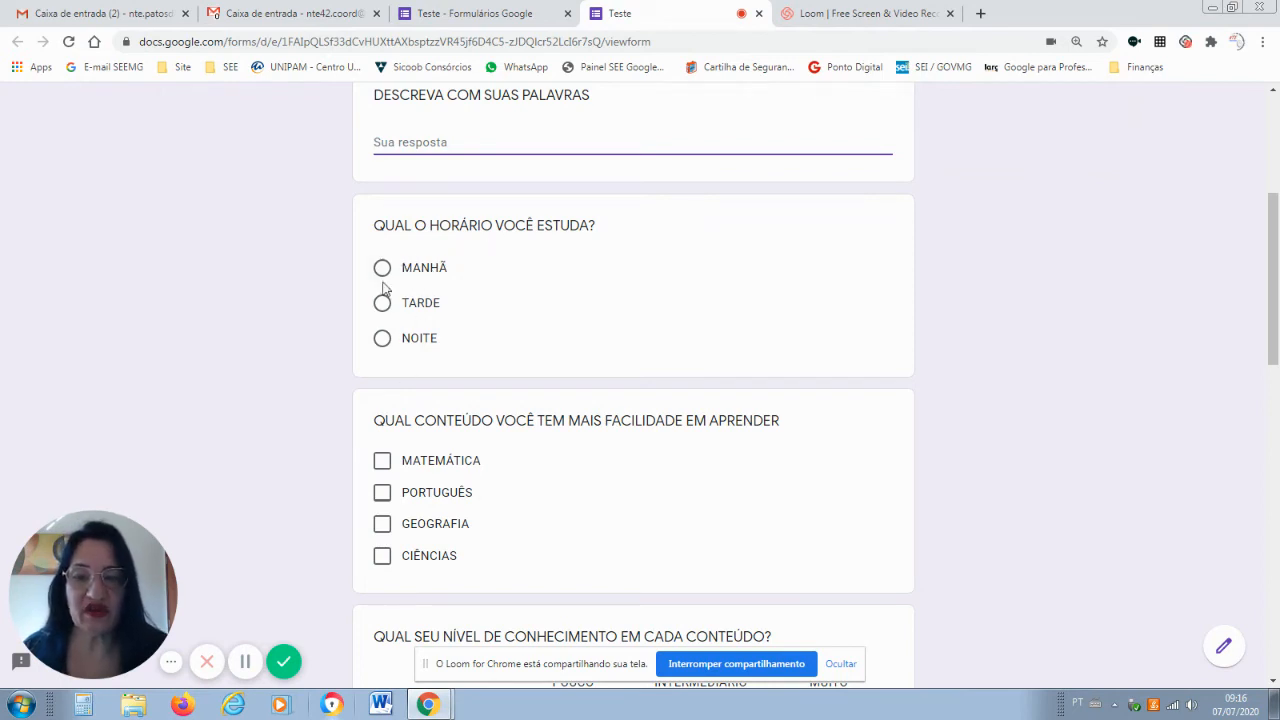
Answer study time with NOITE and tick MATEMÁTICA and GEOGRAFIA, leaving CIÊNCIAS unticked.
click(382, 270)
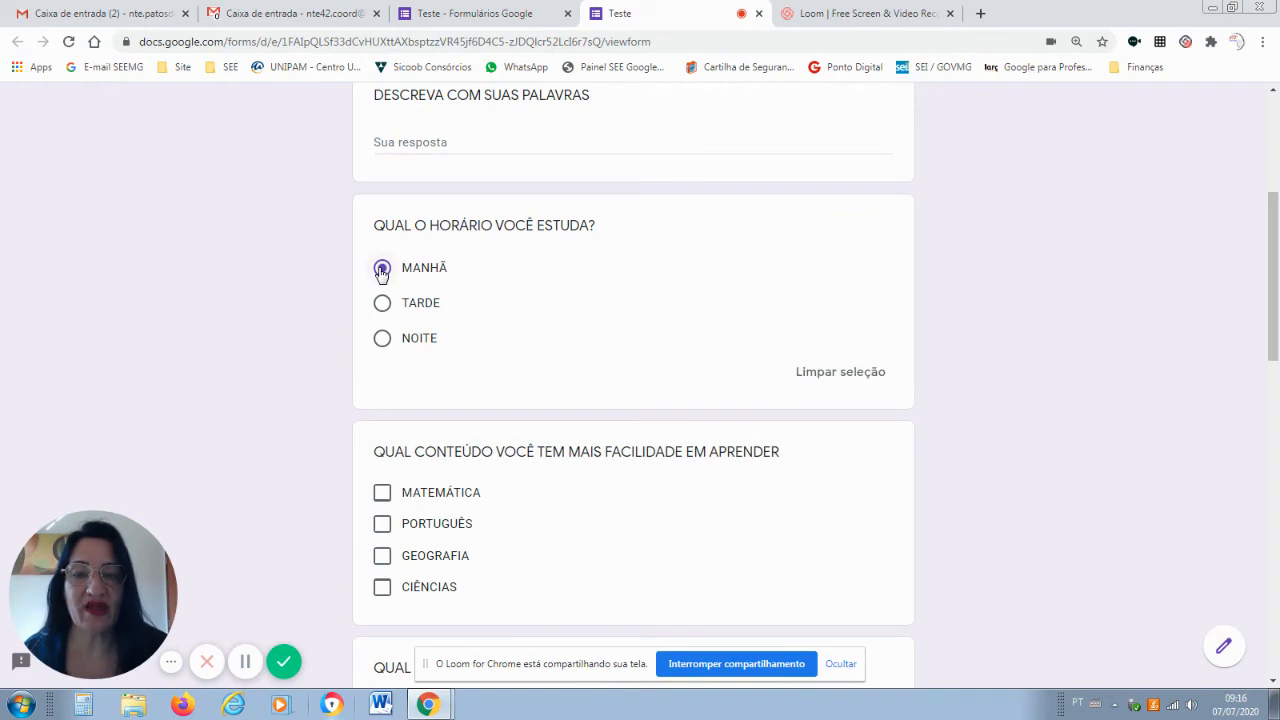
click(395, 305)
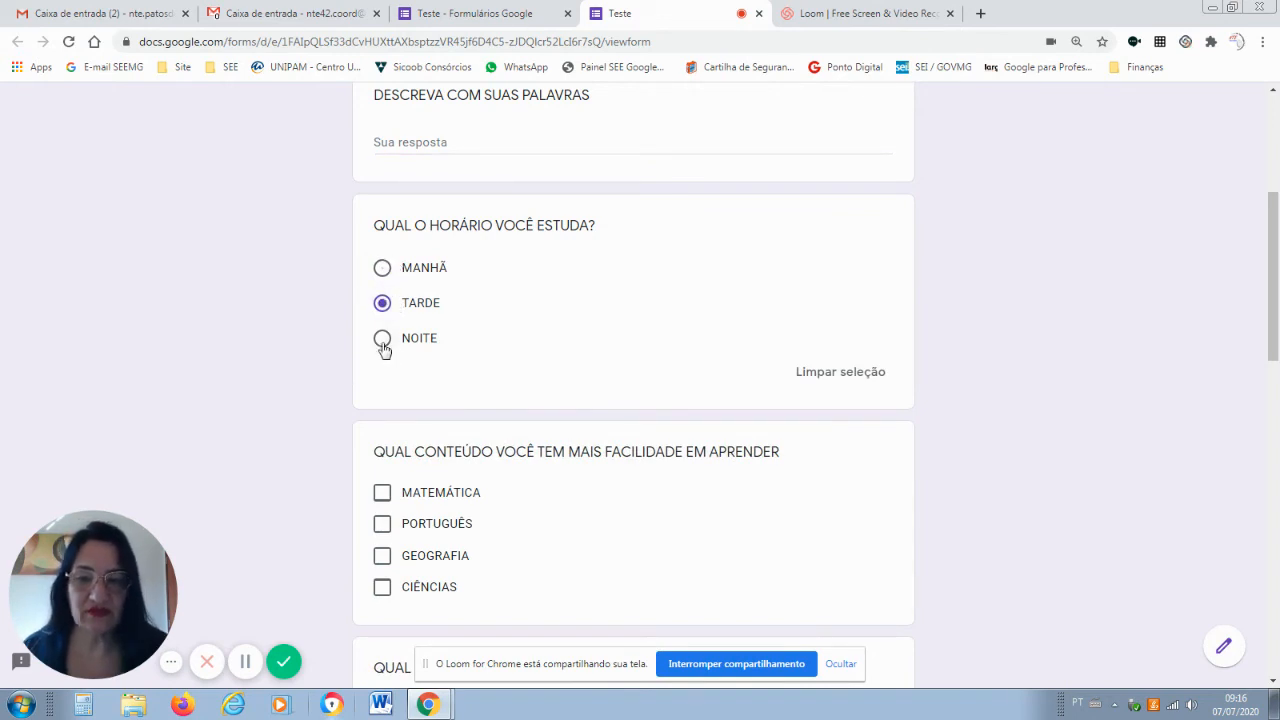
click(383, 343)
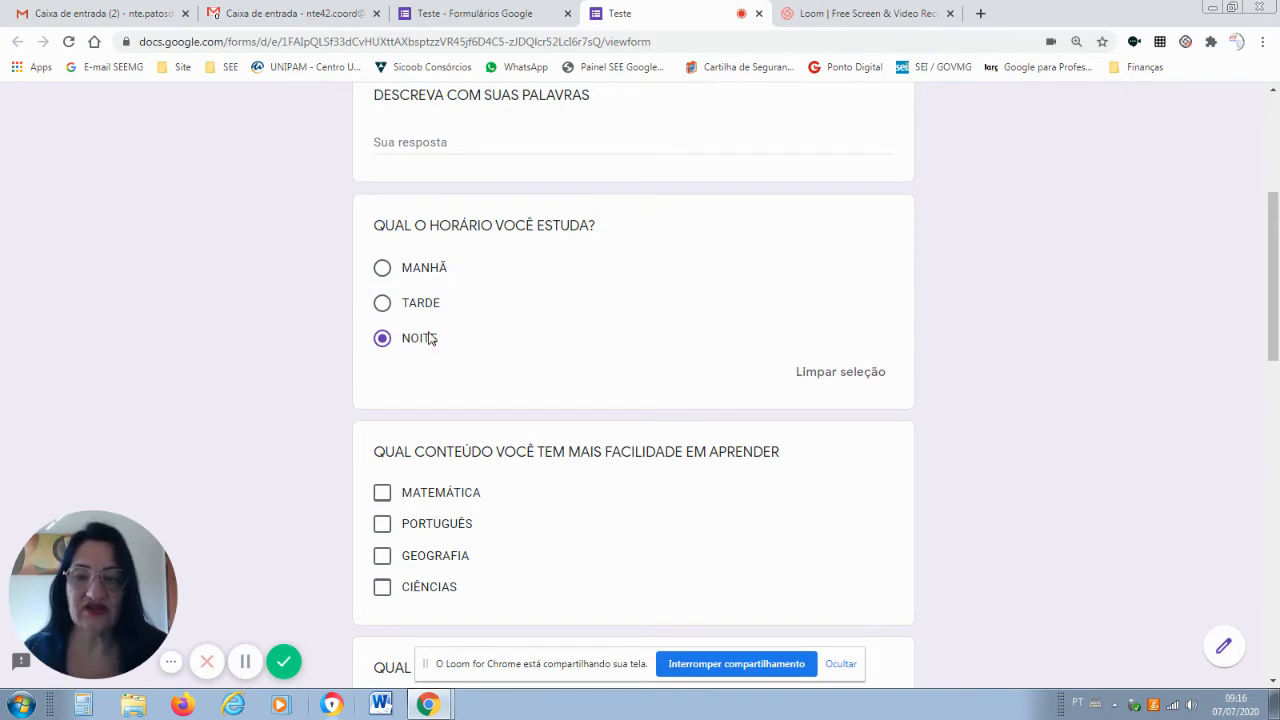
scroll(639, 363, down, 2)
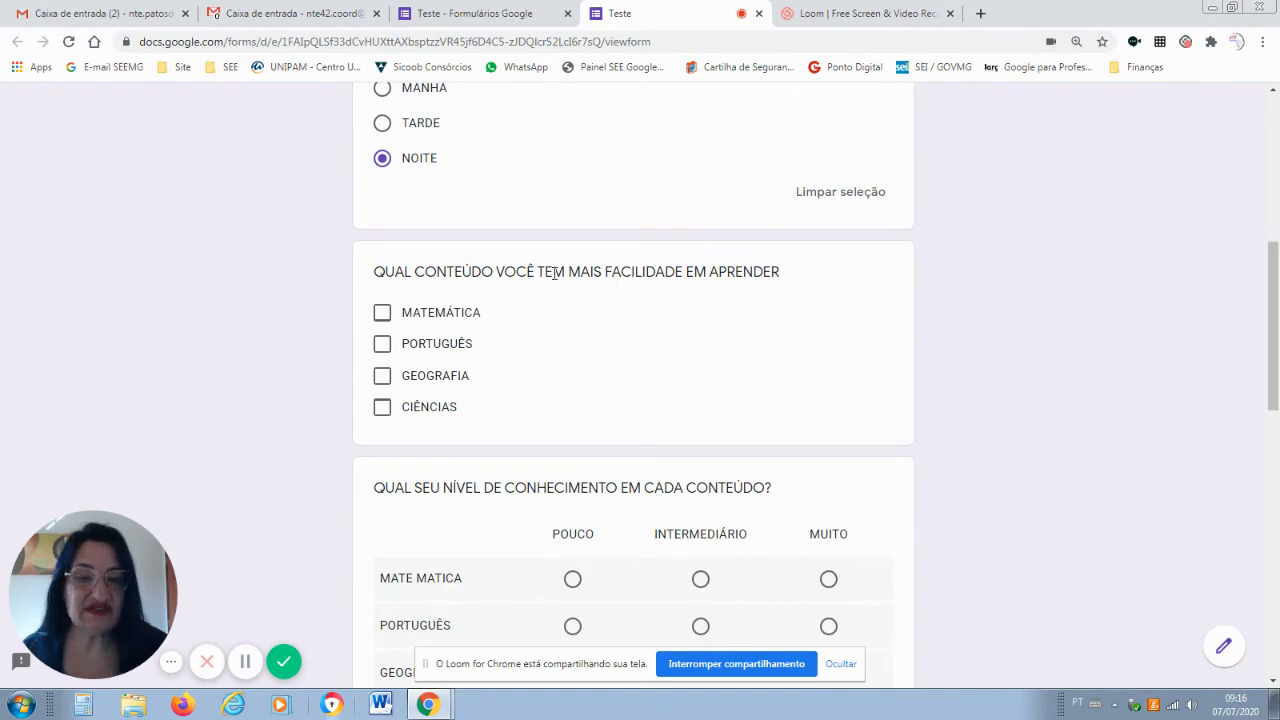
click(382, 313)
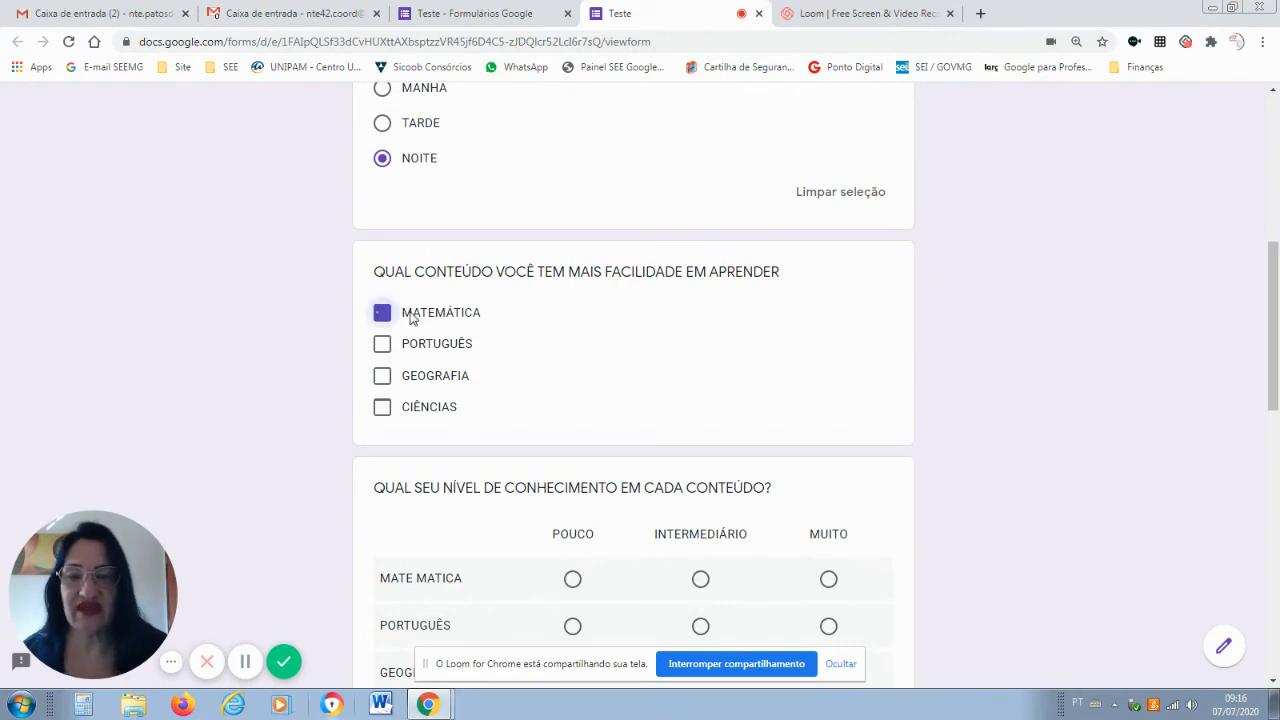
click(388, 376)
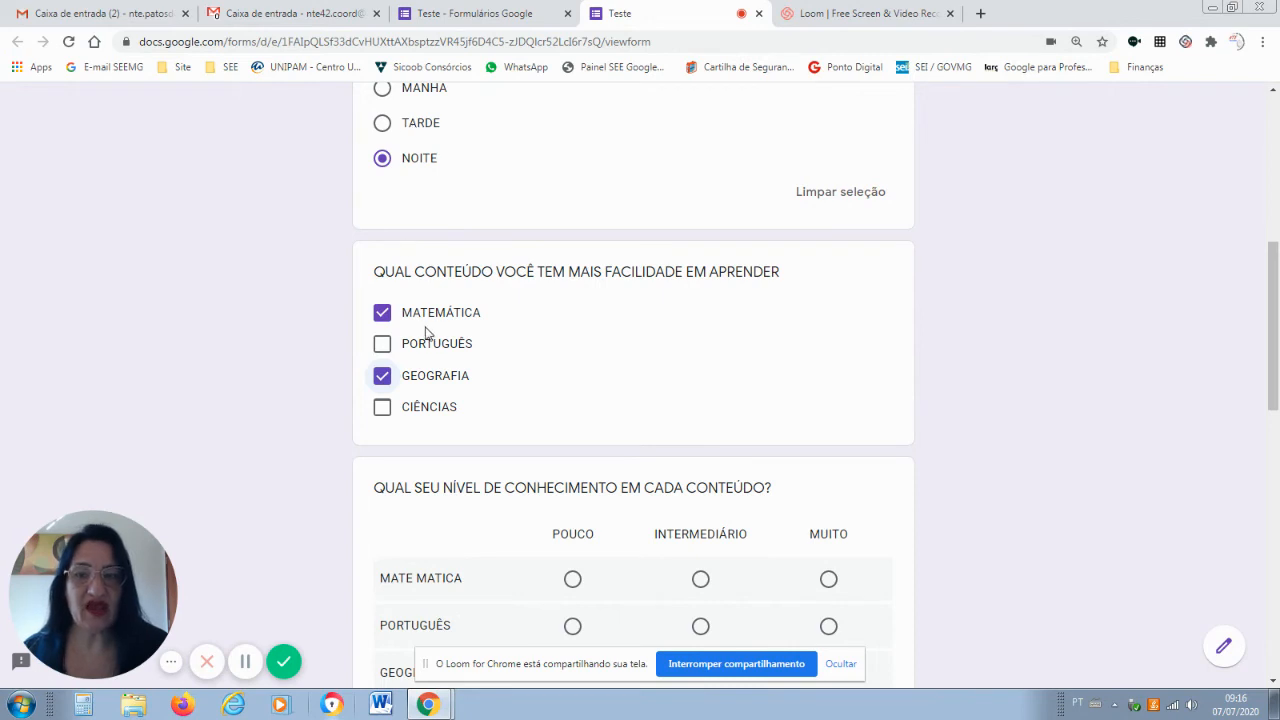
click(405, 408)
click(382, 410)
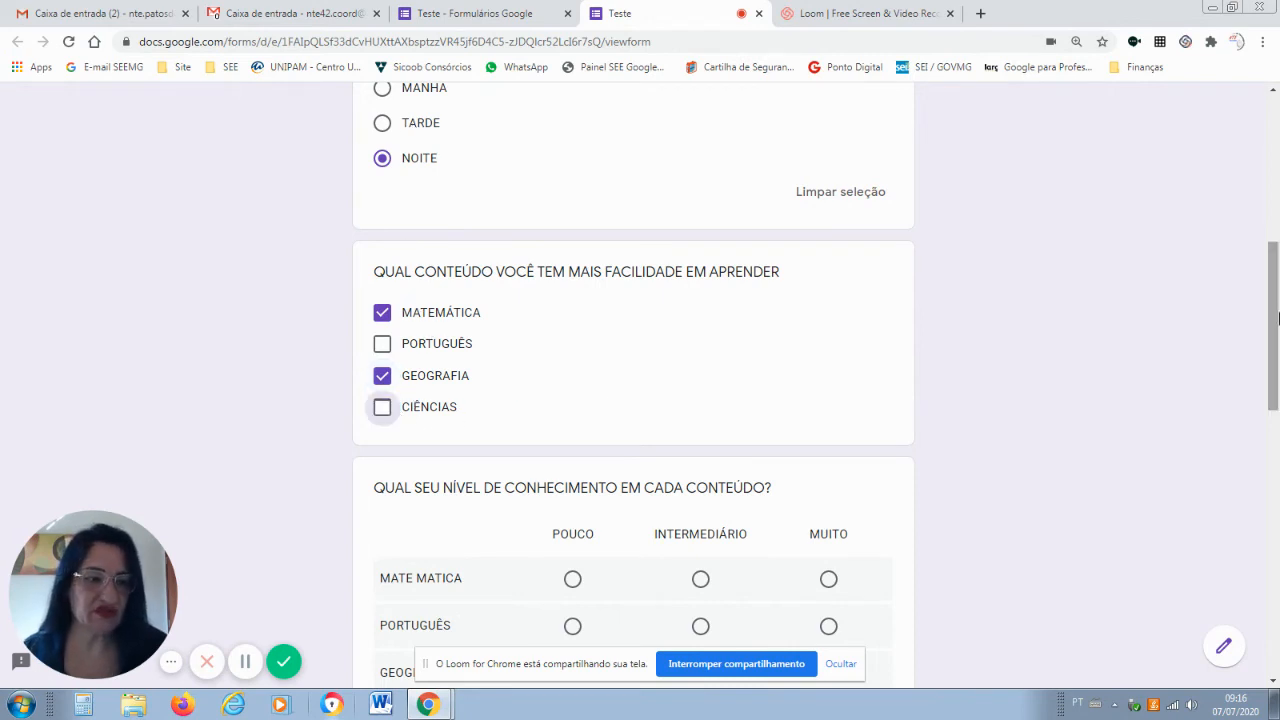
scroll(463, 291, down, 3)
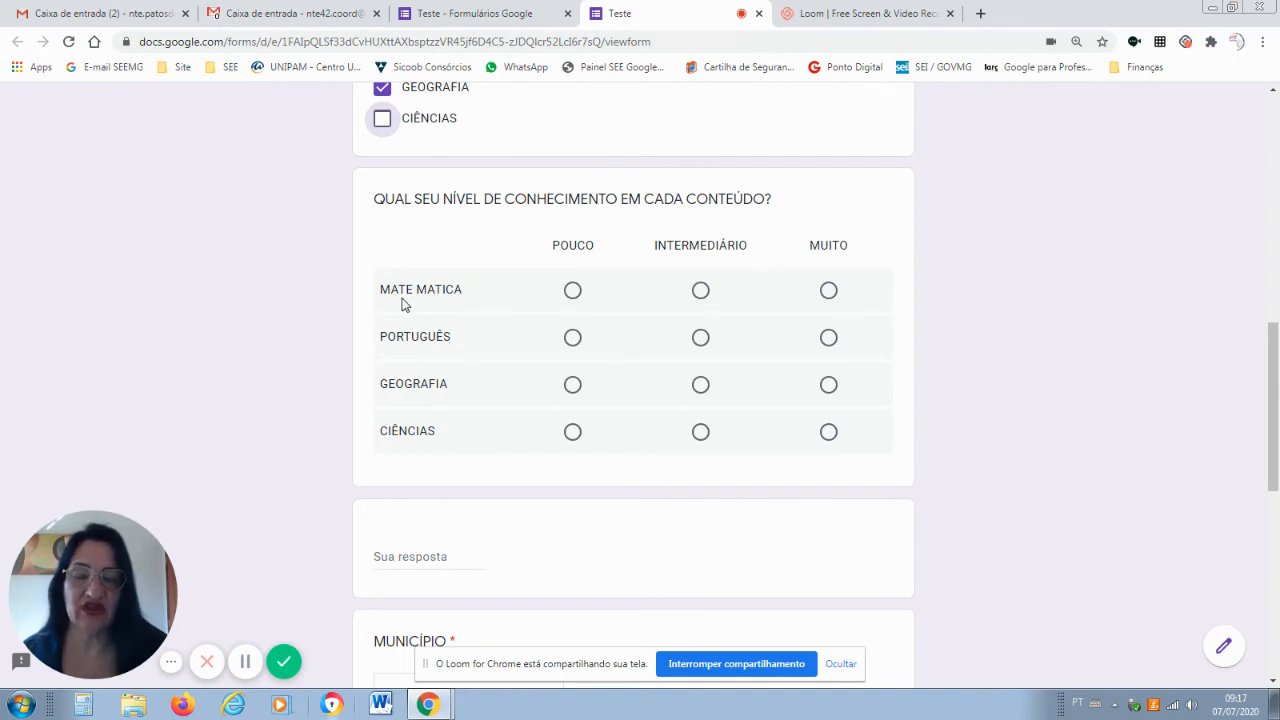
Look at the knowledge-level grid question in the editor, then return to the live form.
click(470, 14)
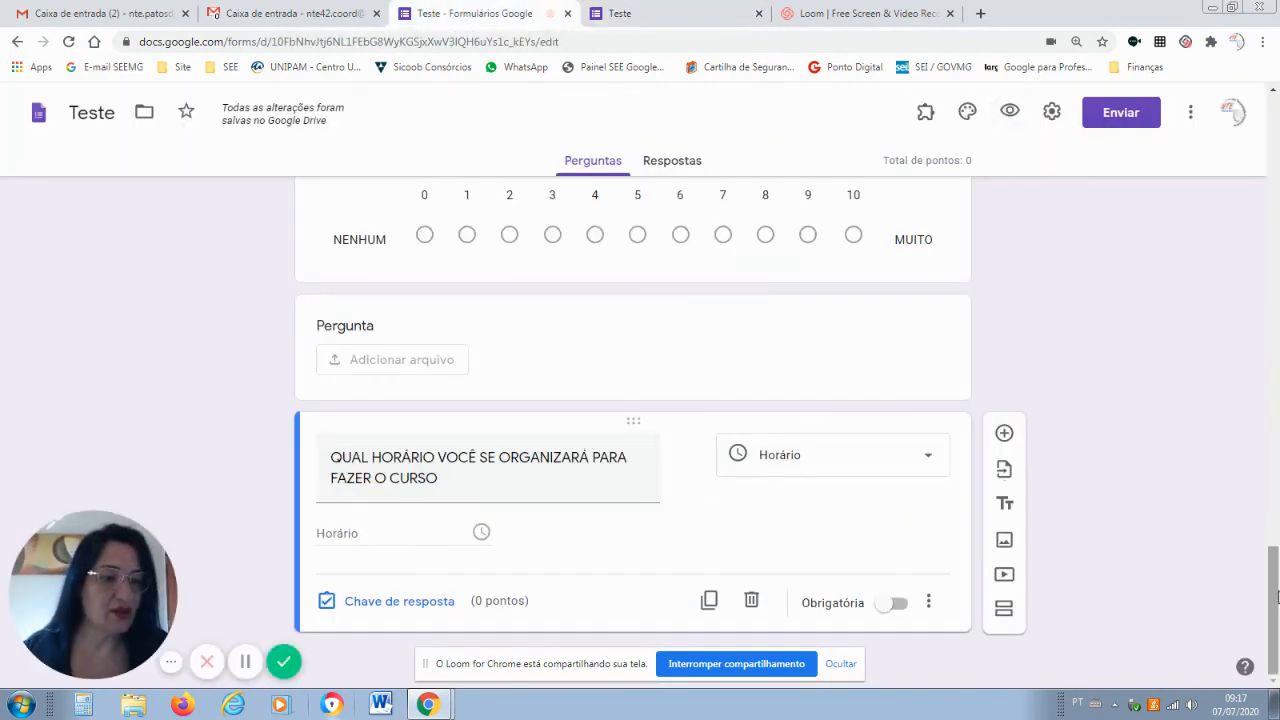
drag(1277, 597, 1260, 283)
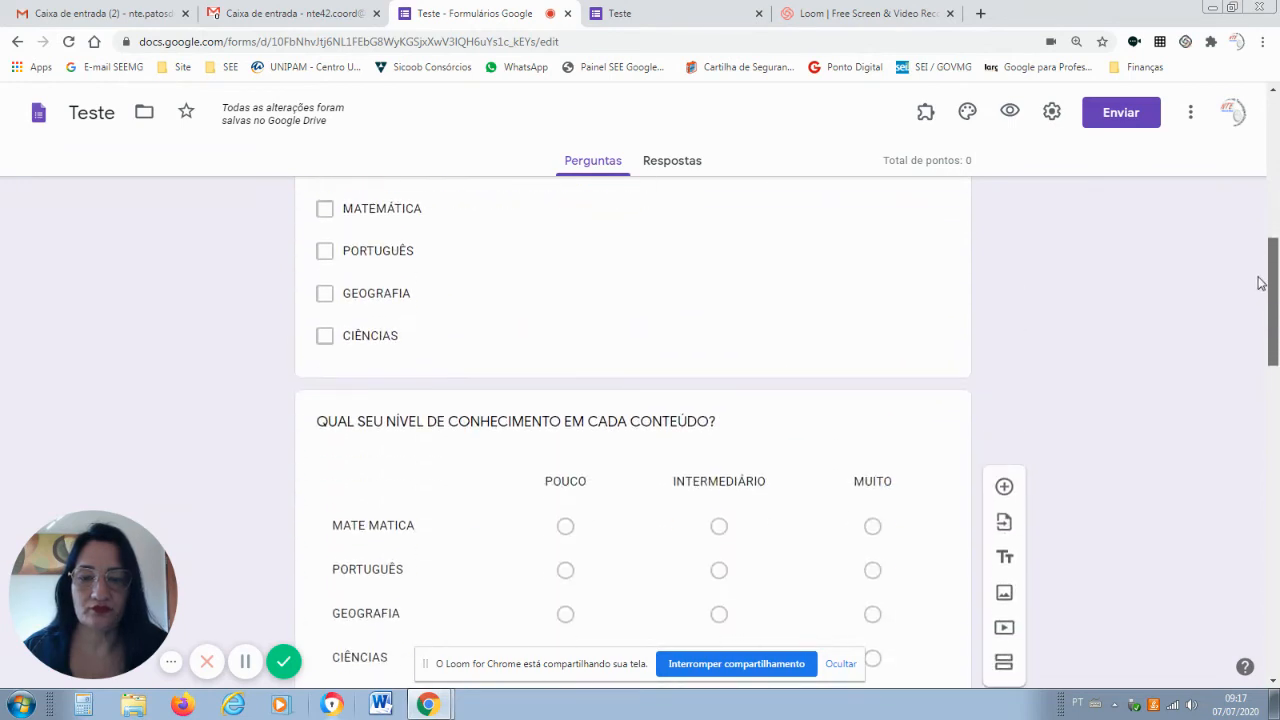
click(711, 425)
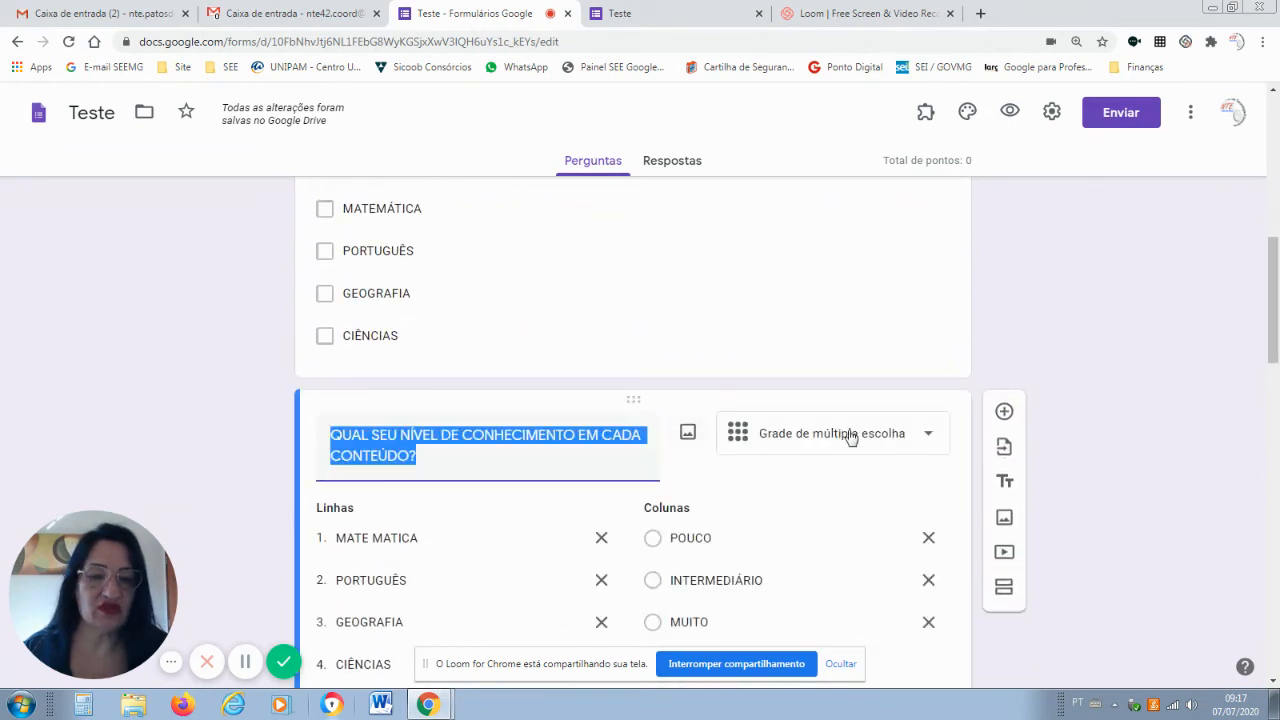
click(697, 13)
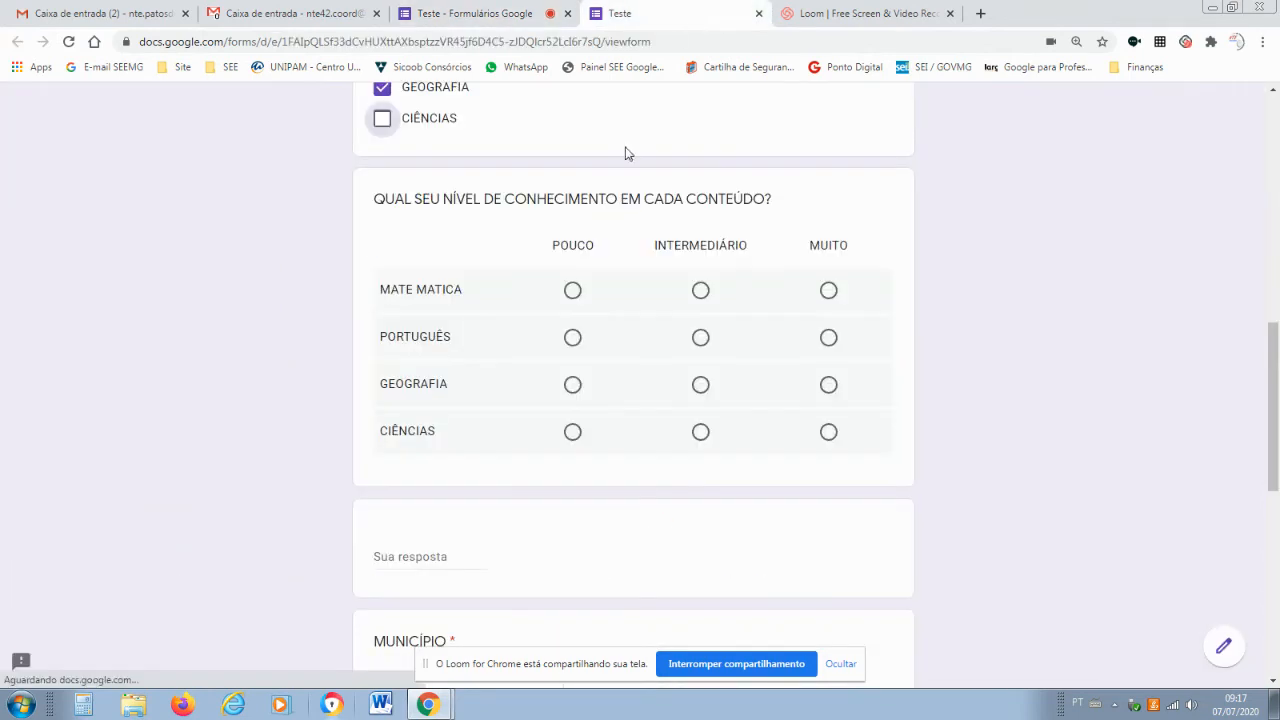
Rate MATE MATICA and GEOGRAFIA POUCO, PORTUGUÊS INTERMEDIÁRIO and CIÊNCIAS MUITO in the grid.
click(573, 292)
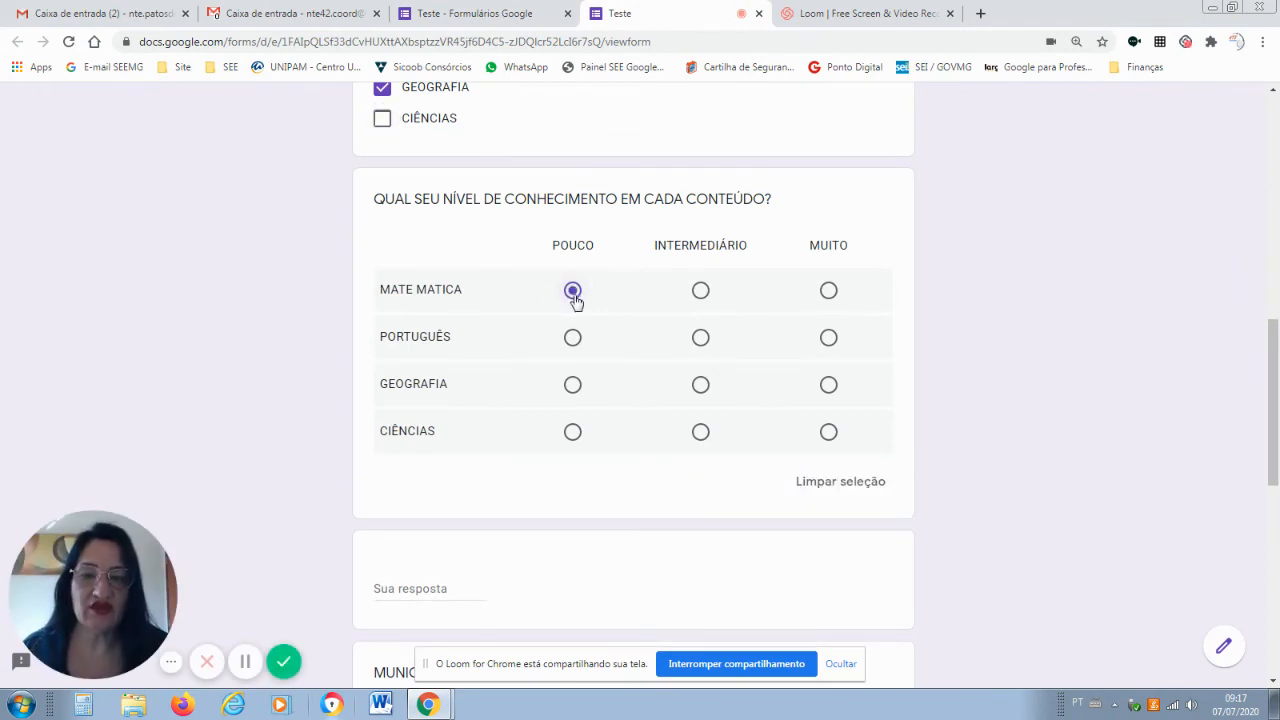
click(699, 341)
click(574, 388)
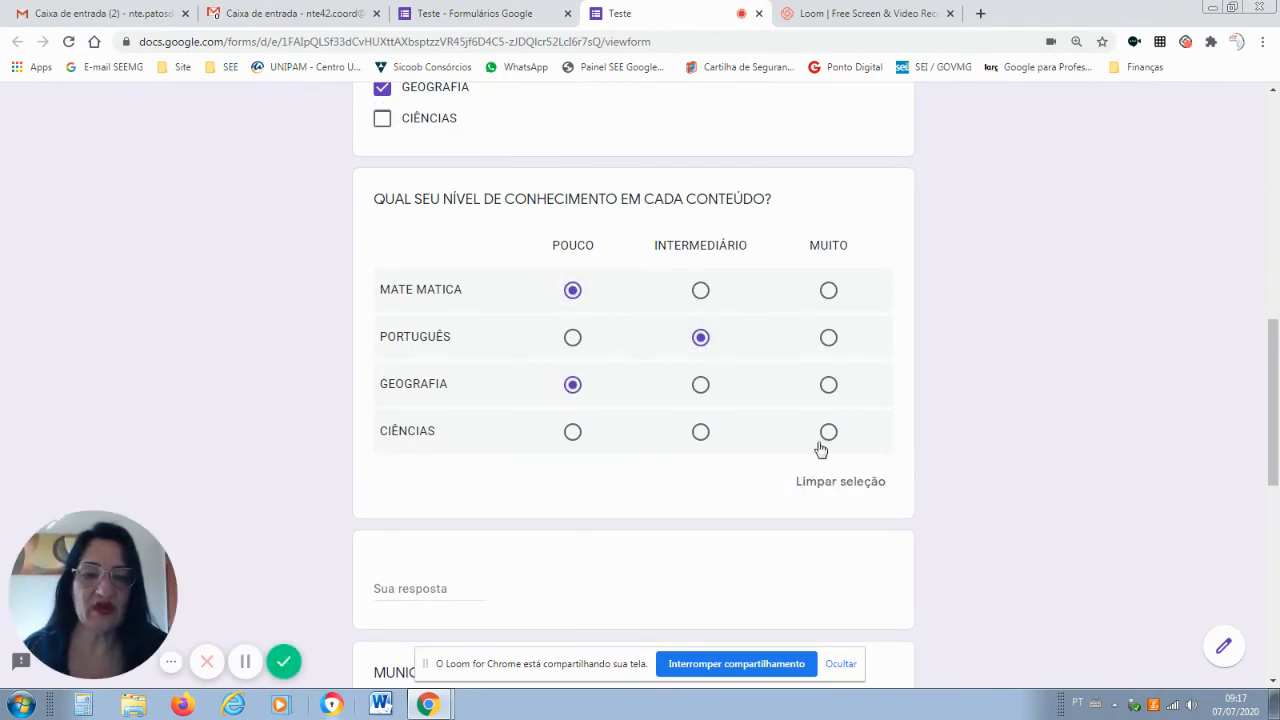
click(829, 435)
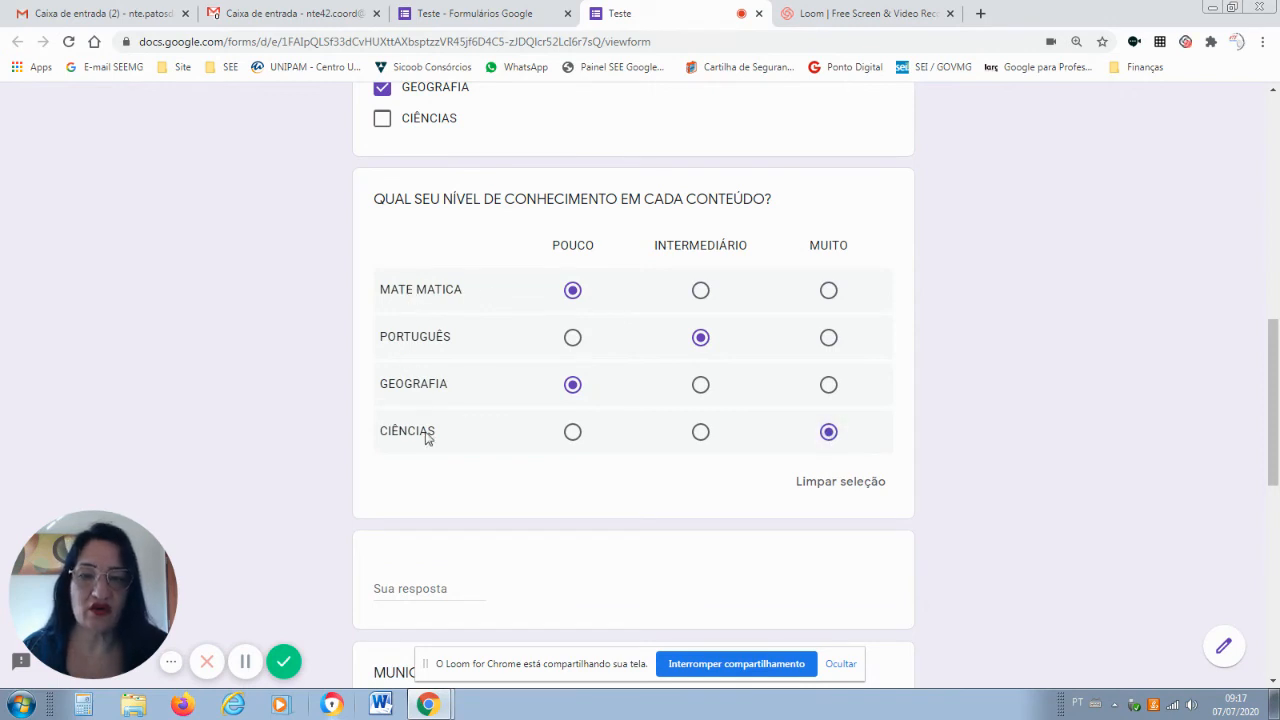
Check the grid's question types, then rate MATE MATICA as INTERMEDIÁRIO in the preview.
click(462, 14)
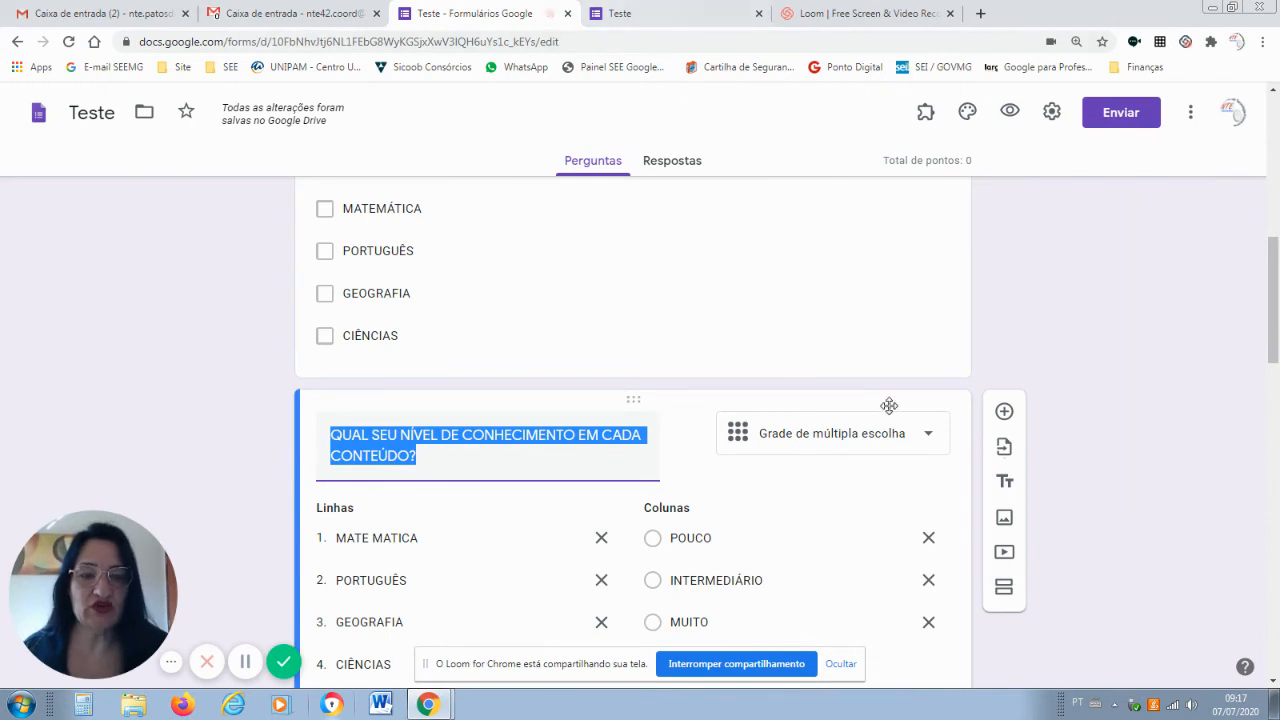
click(932, 438)
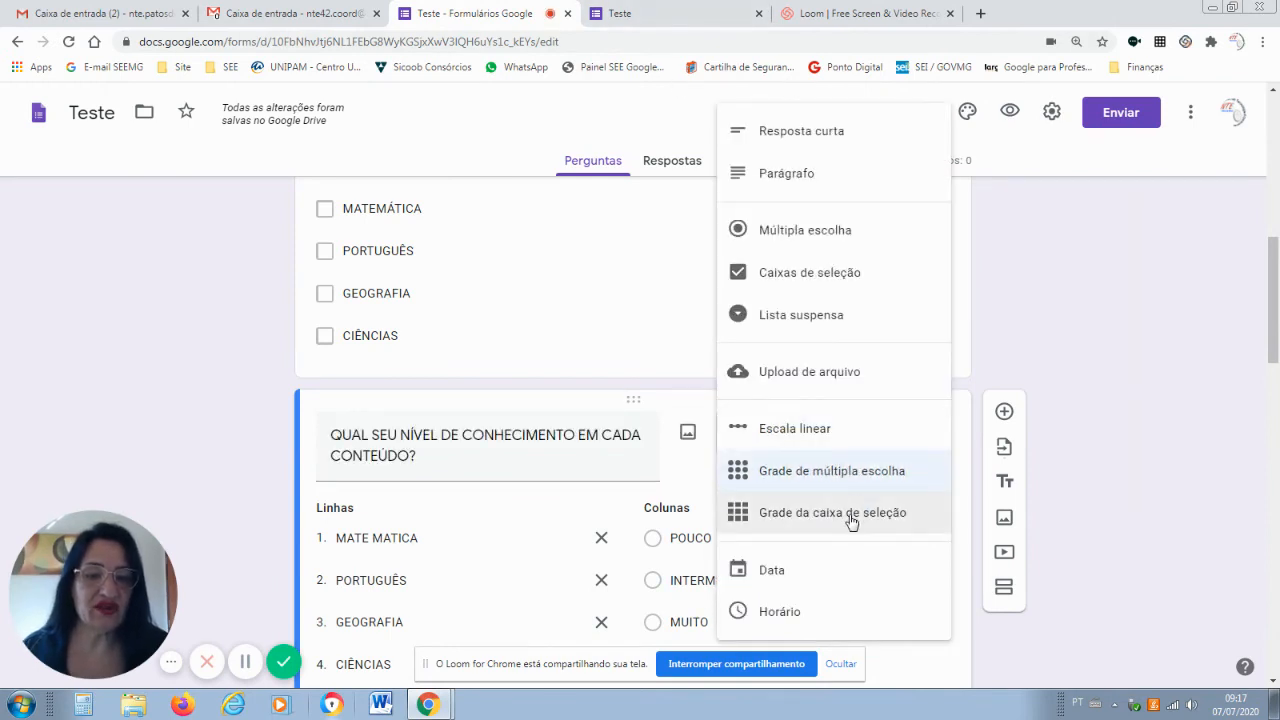
click(620, 13)
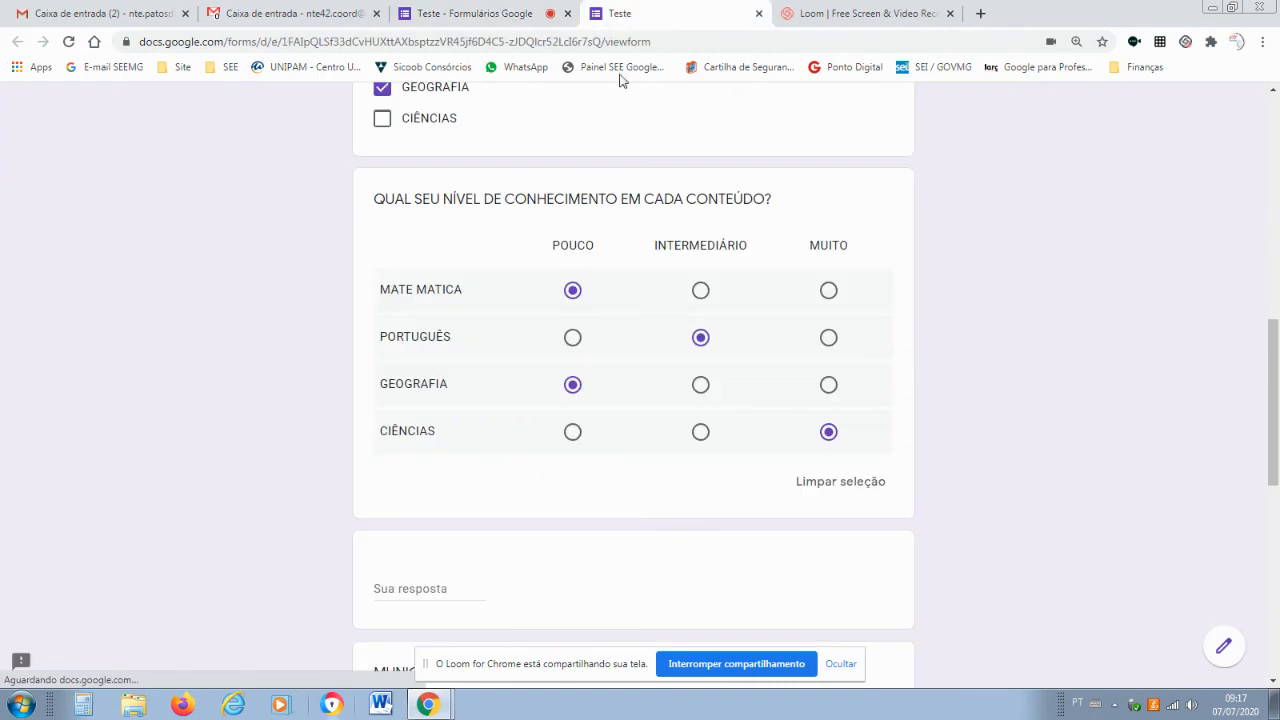
click(700, 291)
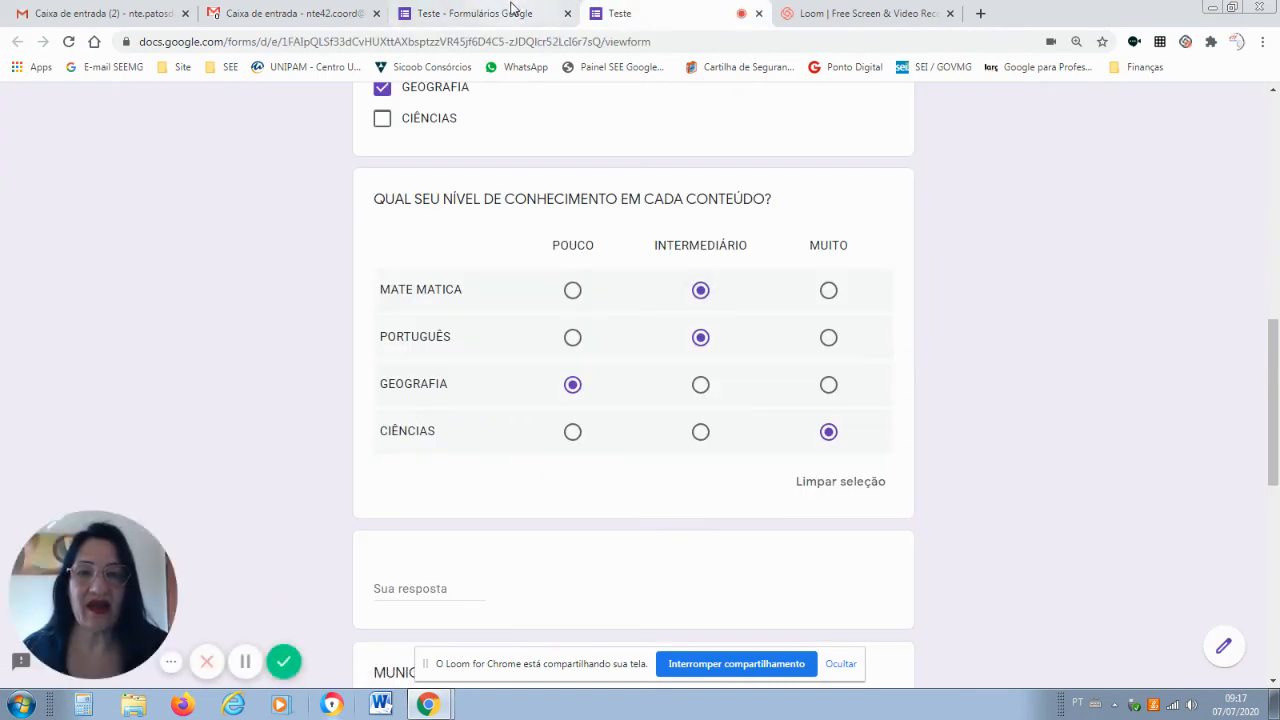
click(510, 13)
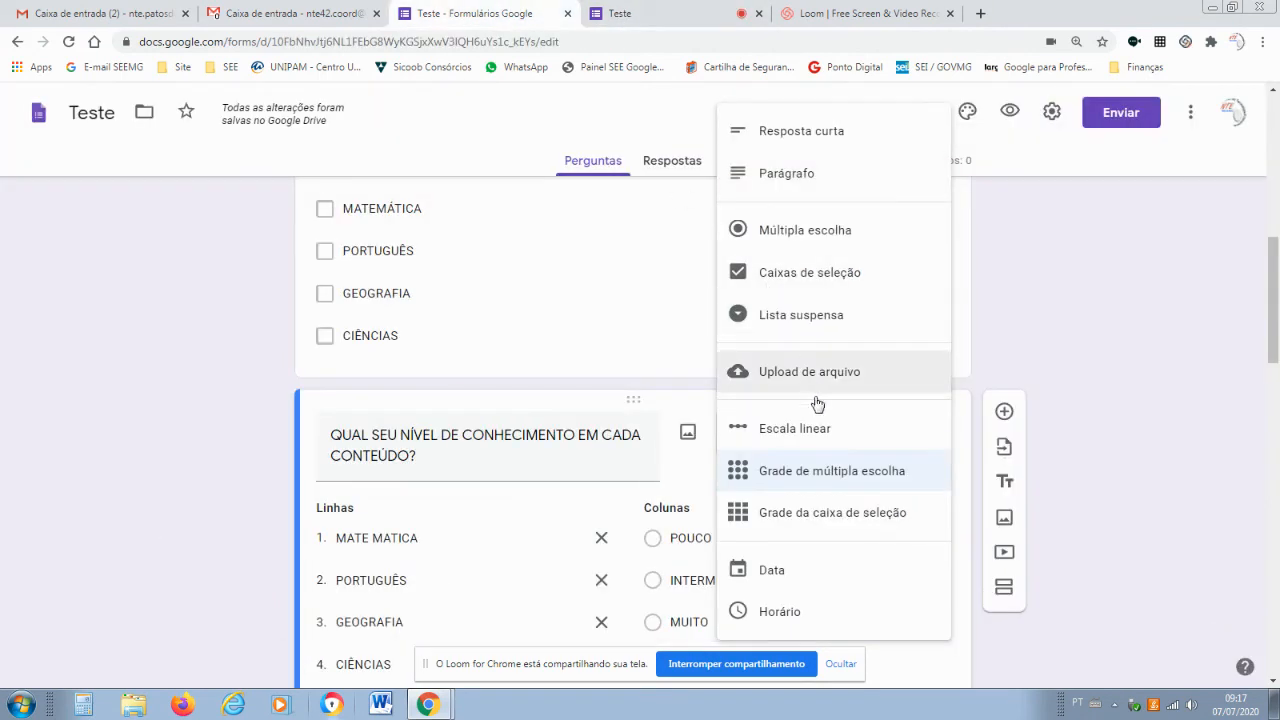
Make the knowledge grid a checkbox grid and tick INTERMEDIÁRIO and POUCO for MATE MATICA.
click(826, 513)
click(620, 13)
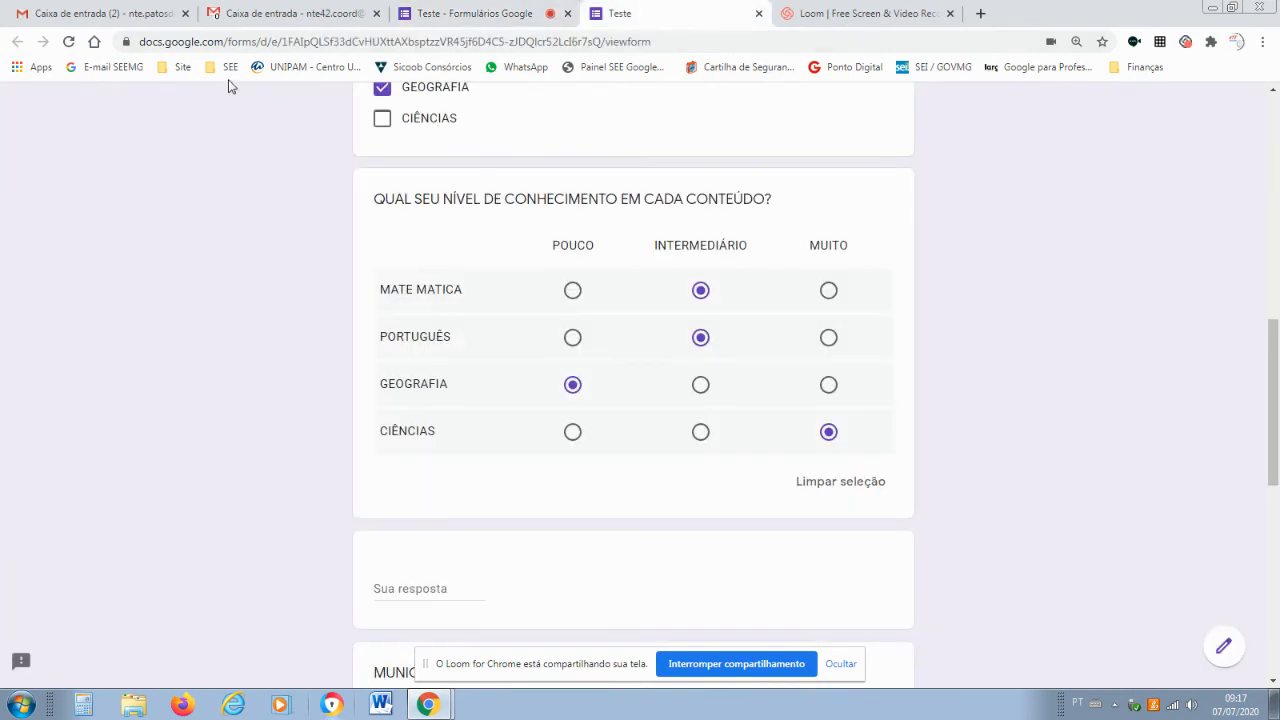
click(68, 41)
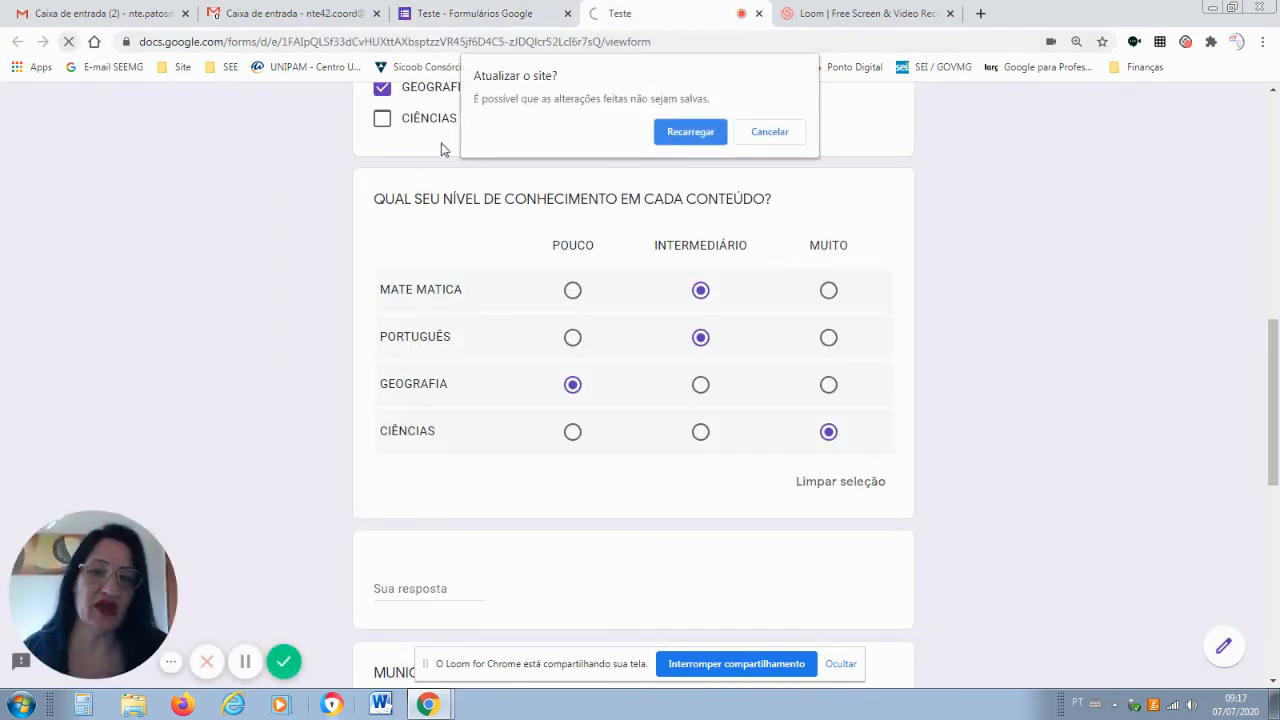
click(690, 132)
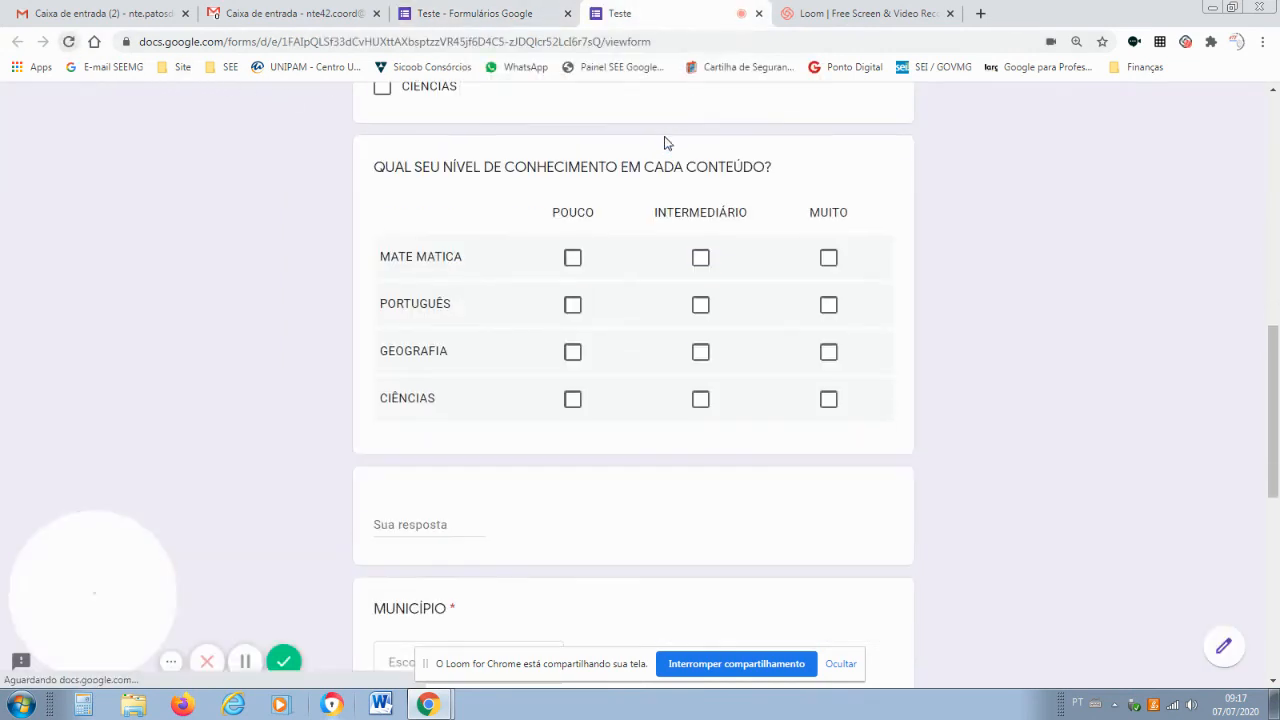
click(710, 259)
click(572, 260)
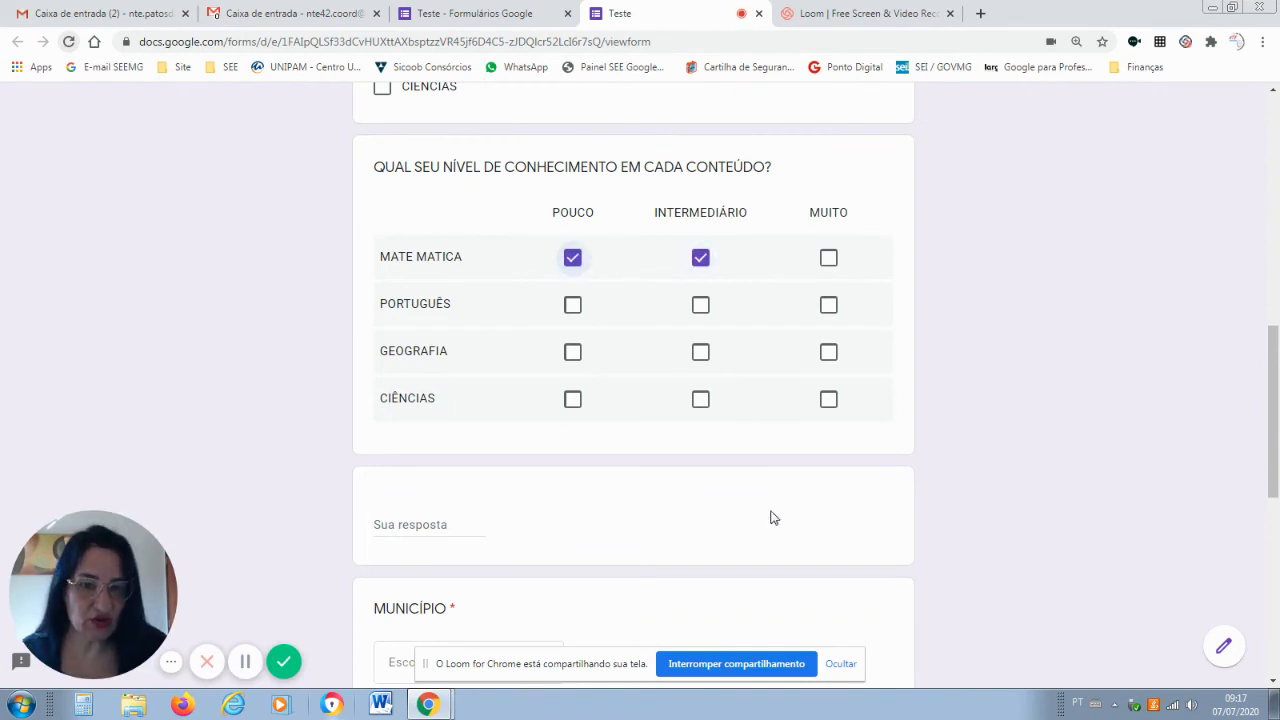
Change the knowledge grid back to a multiple-choice grid and return to the preview.
click(508, 14)
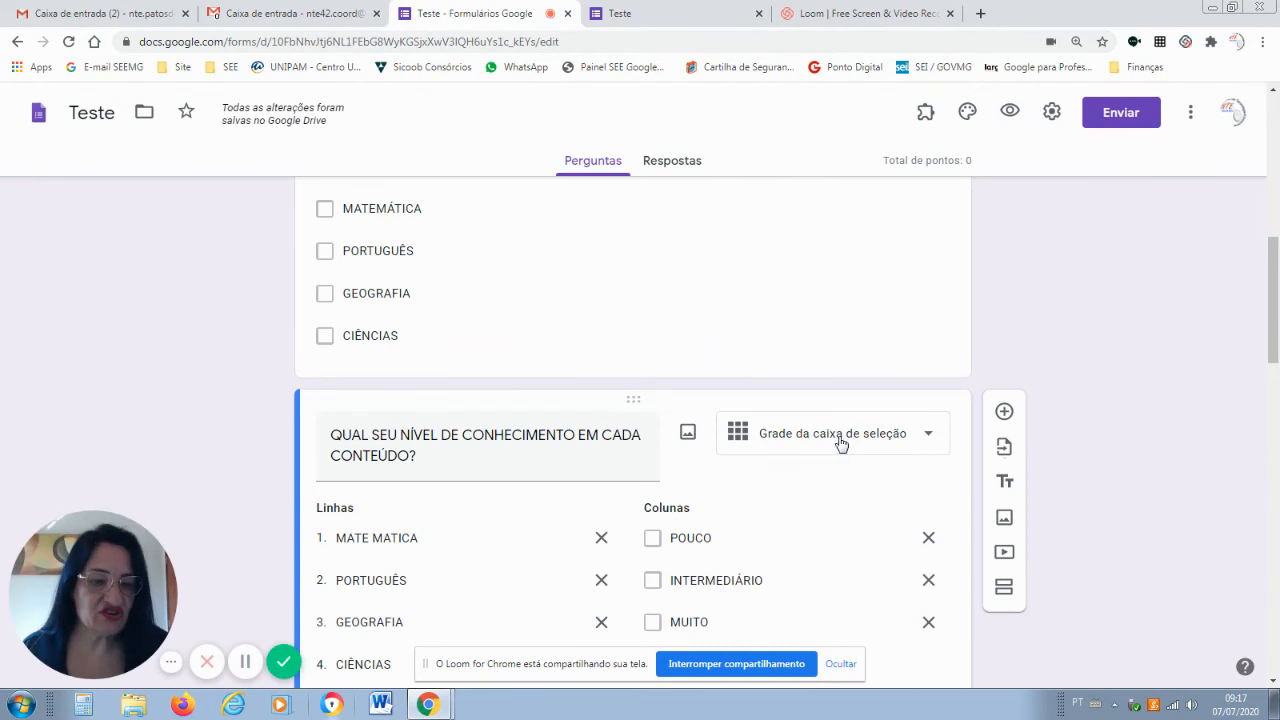
click(926, 438)
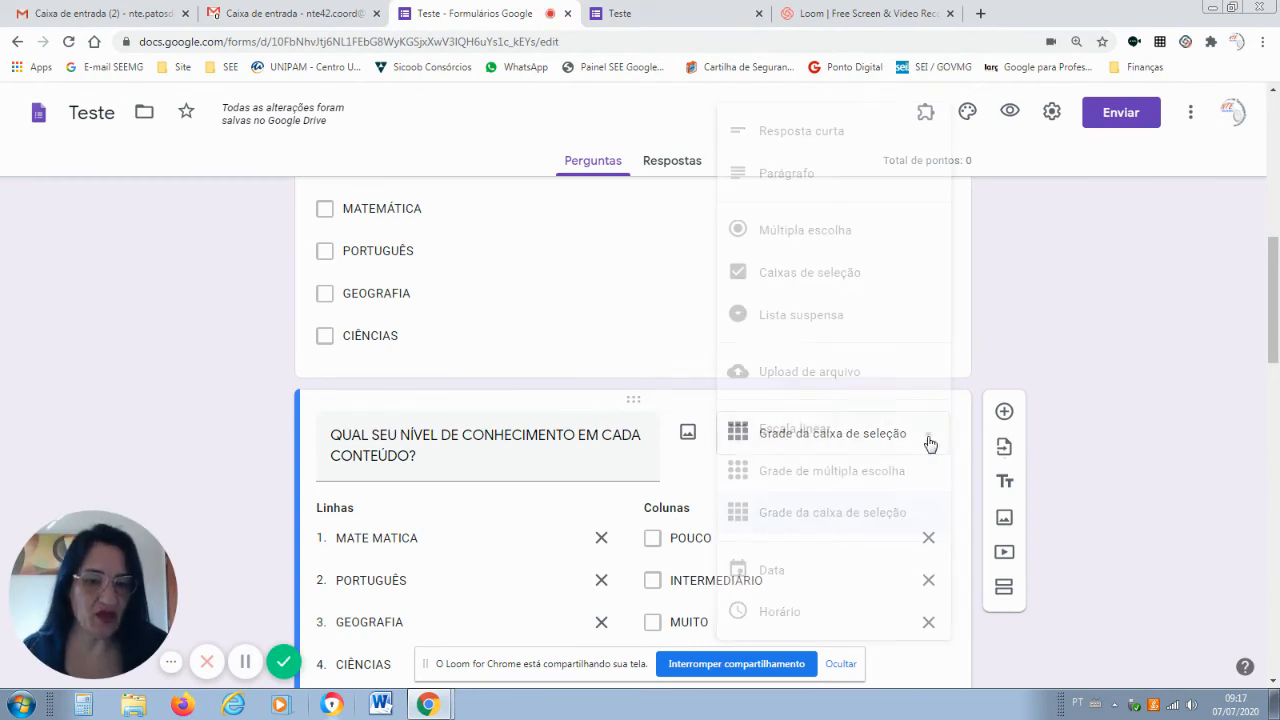
click(850, 470)
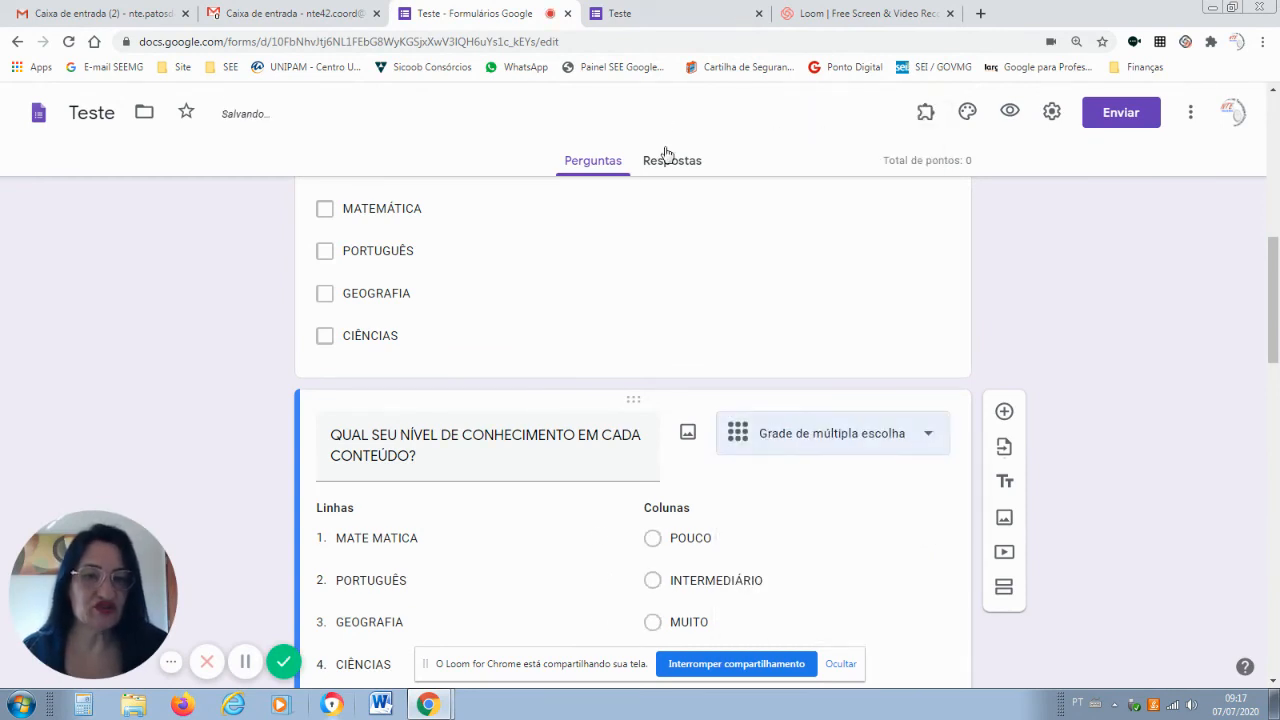
click(663, 14)
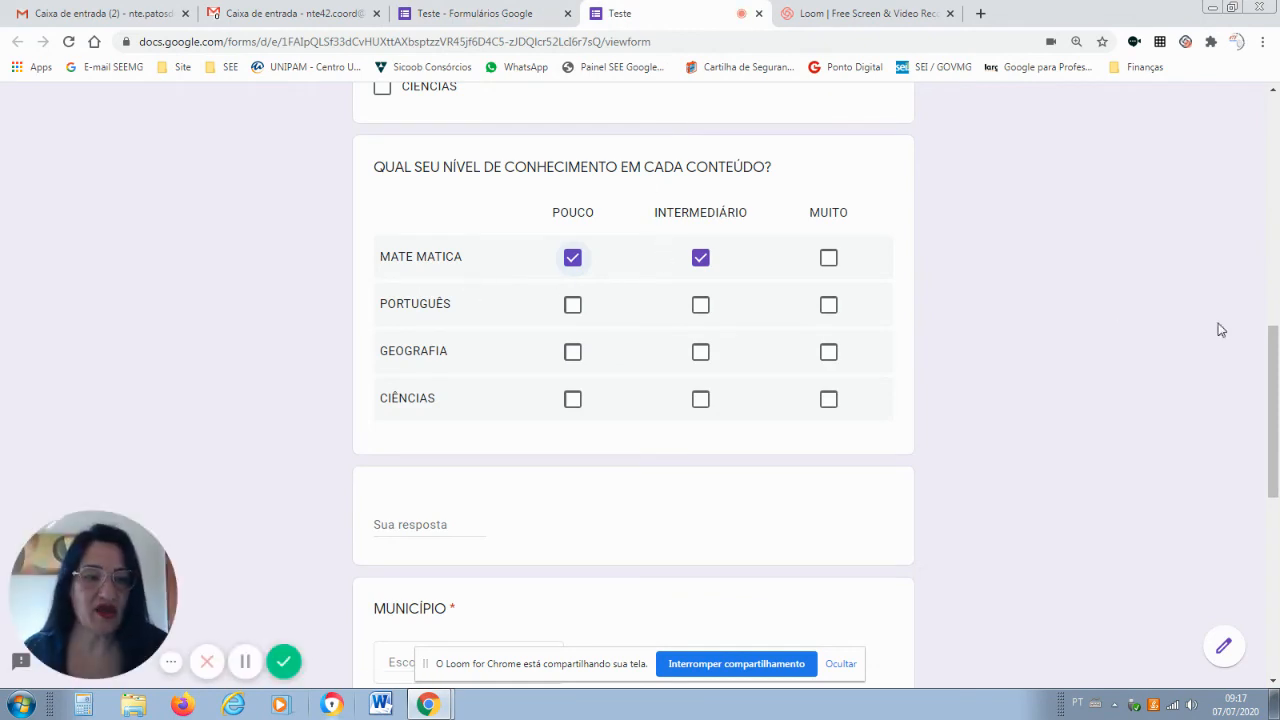
drag(1276, 398, 1277, 508)
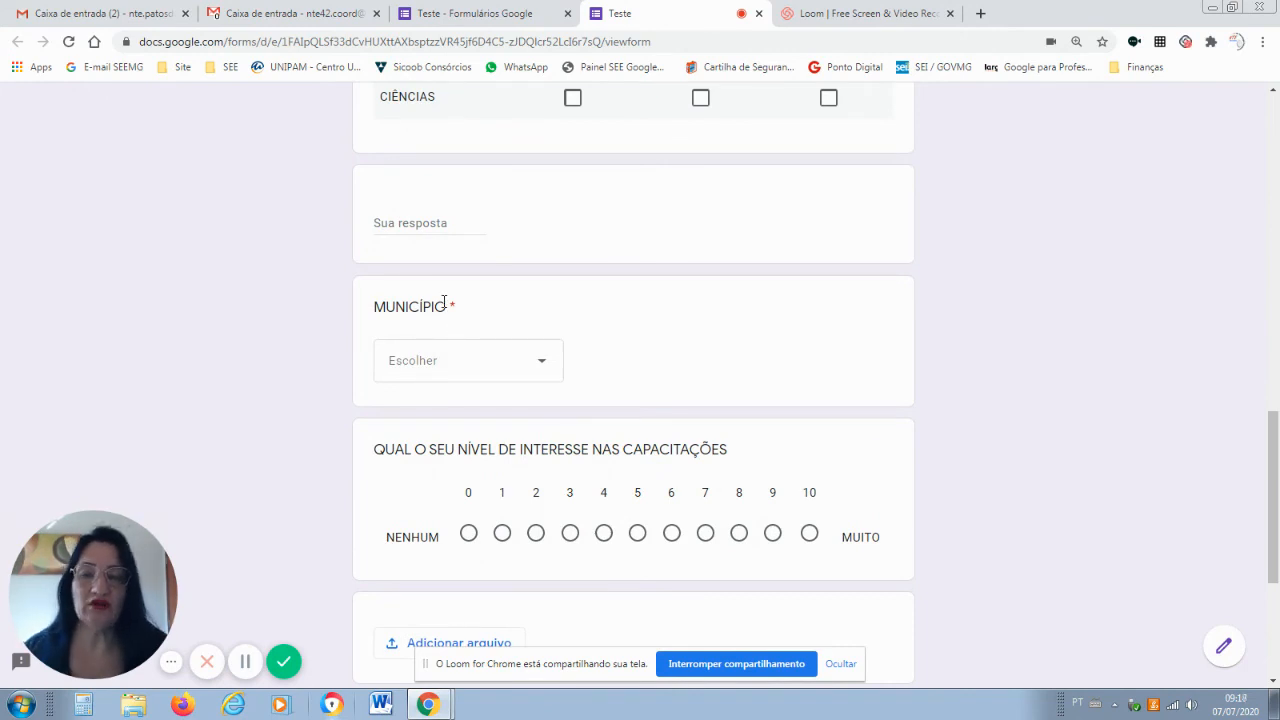
Pick Lagoa Formosa from the MUNICÍPIO 'Escolher' dropdown in the preview.
click(544, 370)
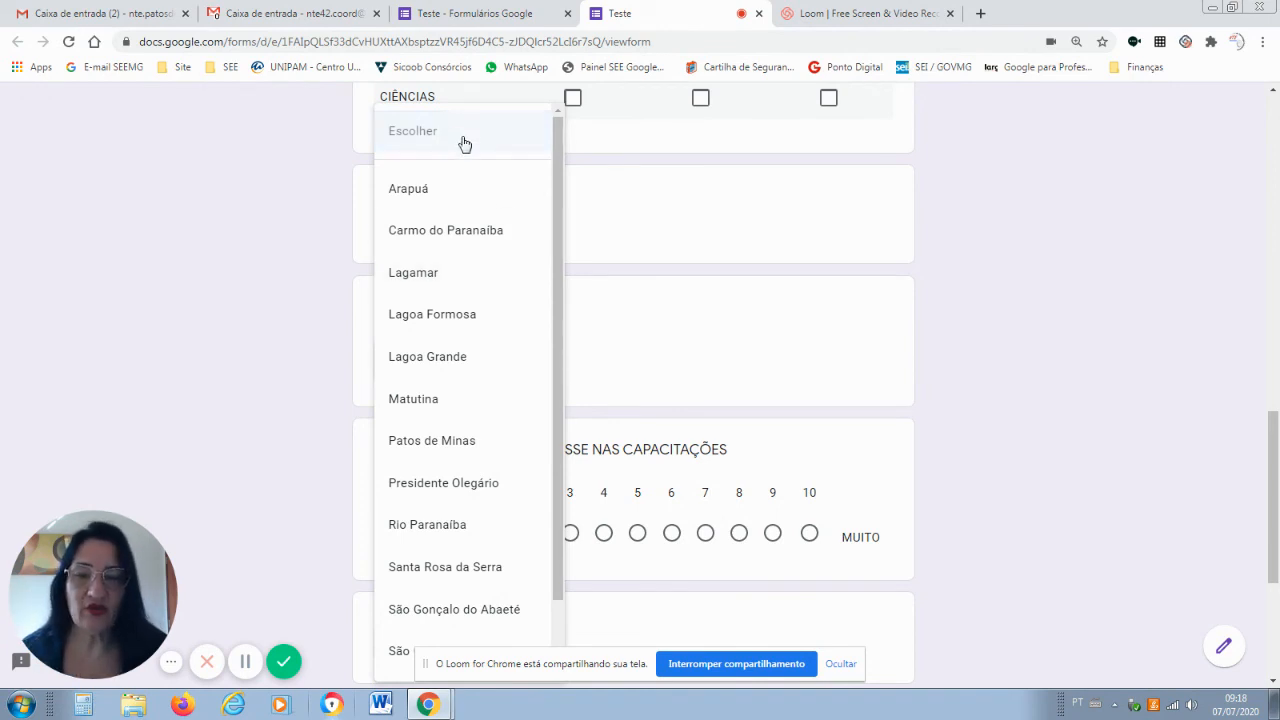
click(646, 243)
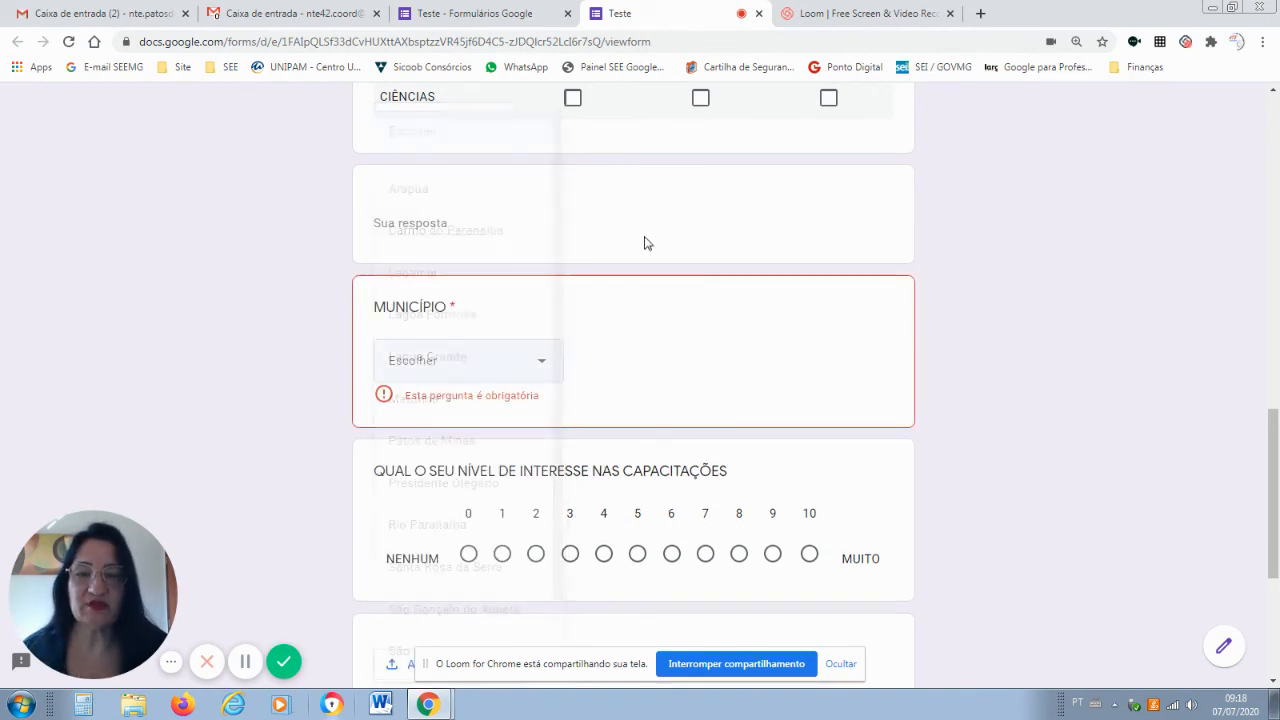
click(546, 366)
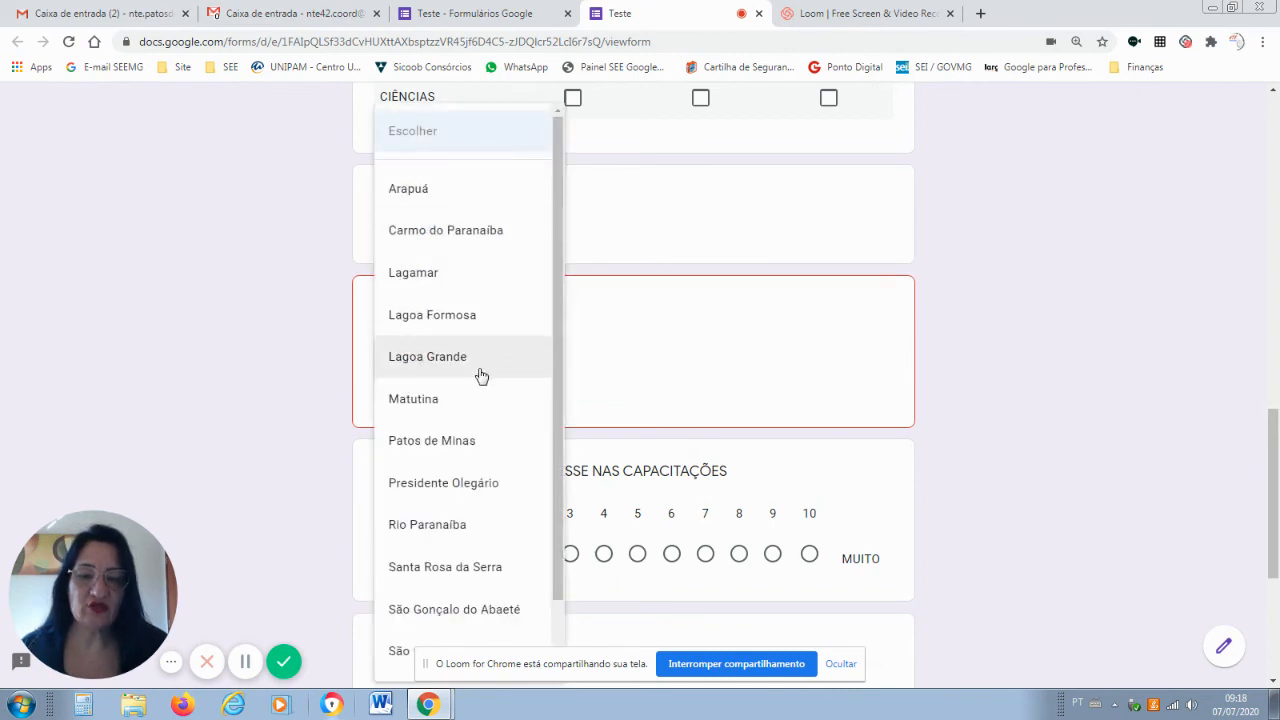
click(454, 320)
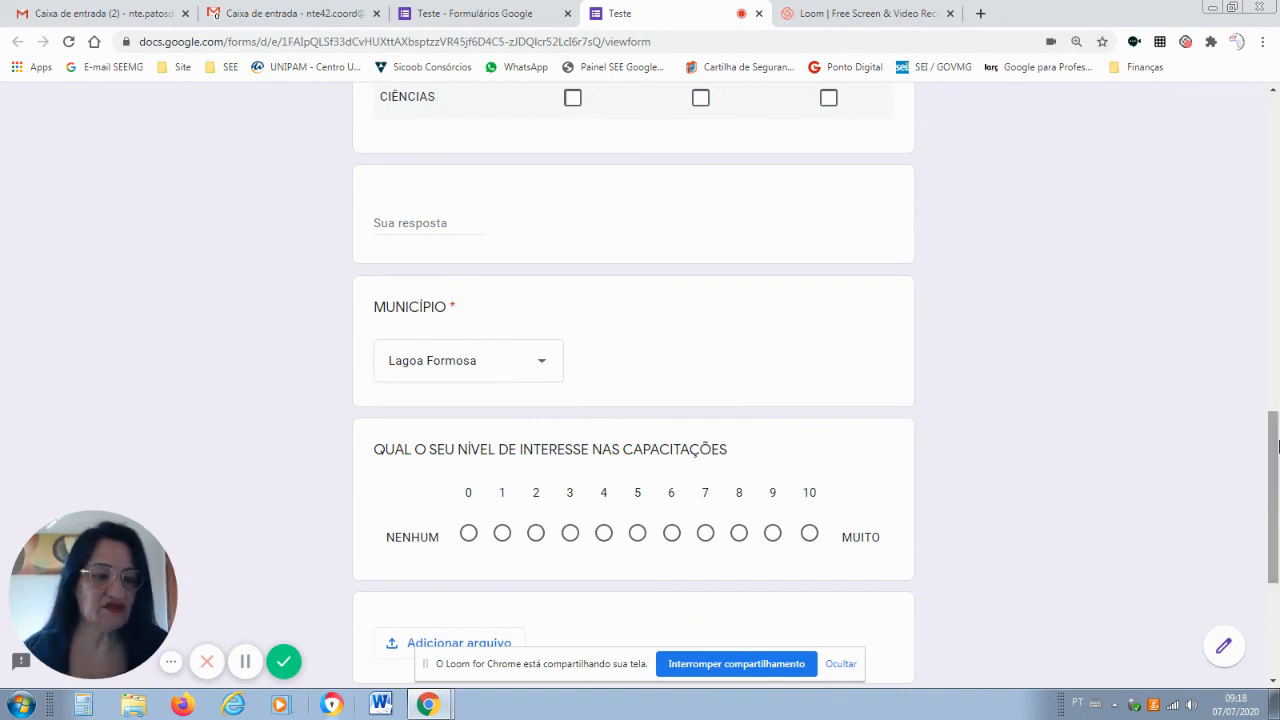
drag(1276, 450, 1276, 504)
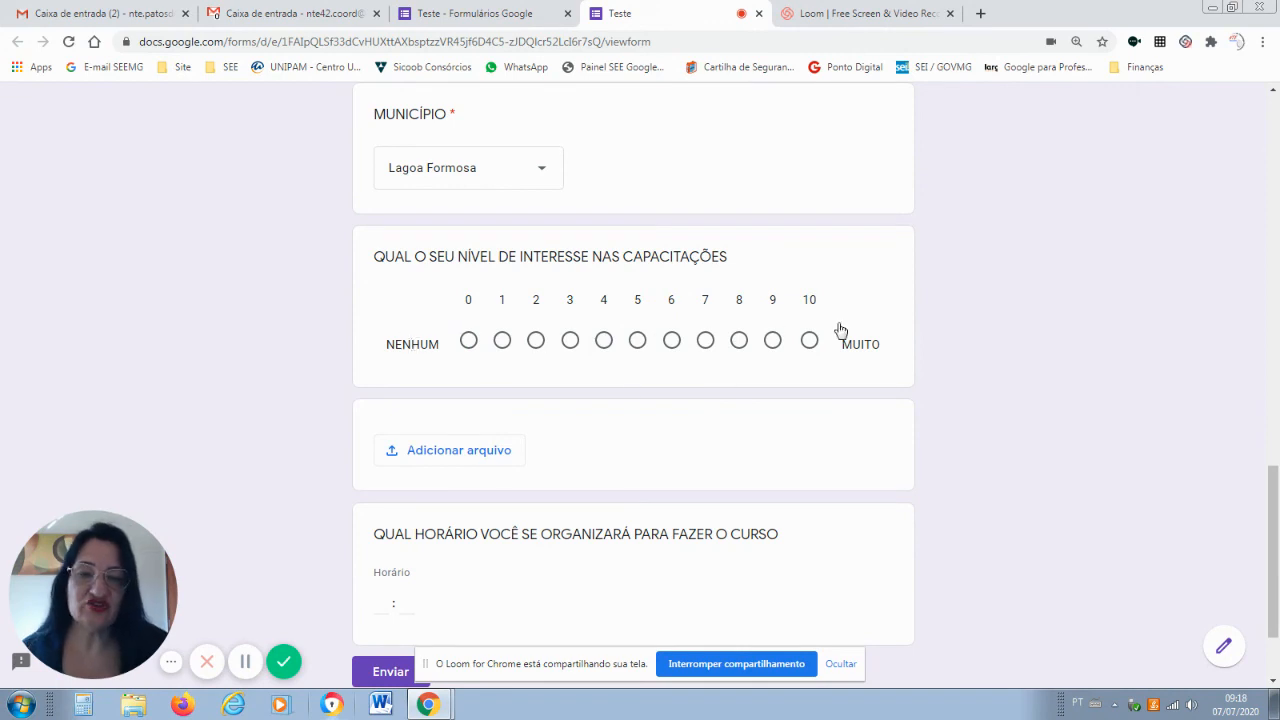
Rate interest in the trainings as 5 on the 0–10 scale.
click(503, 341)
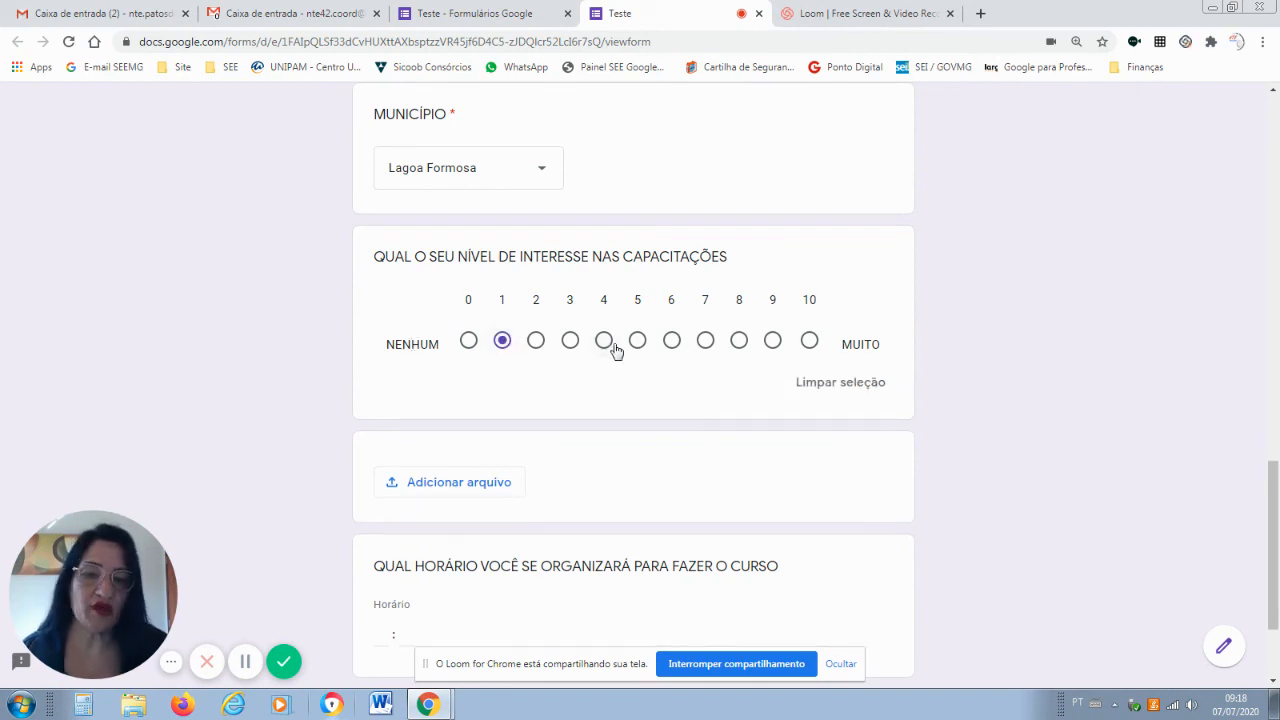
click(770, 342)
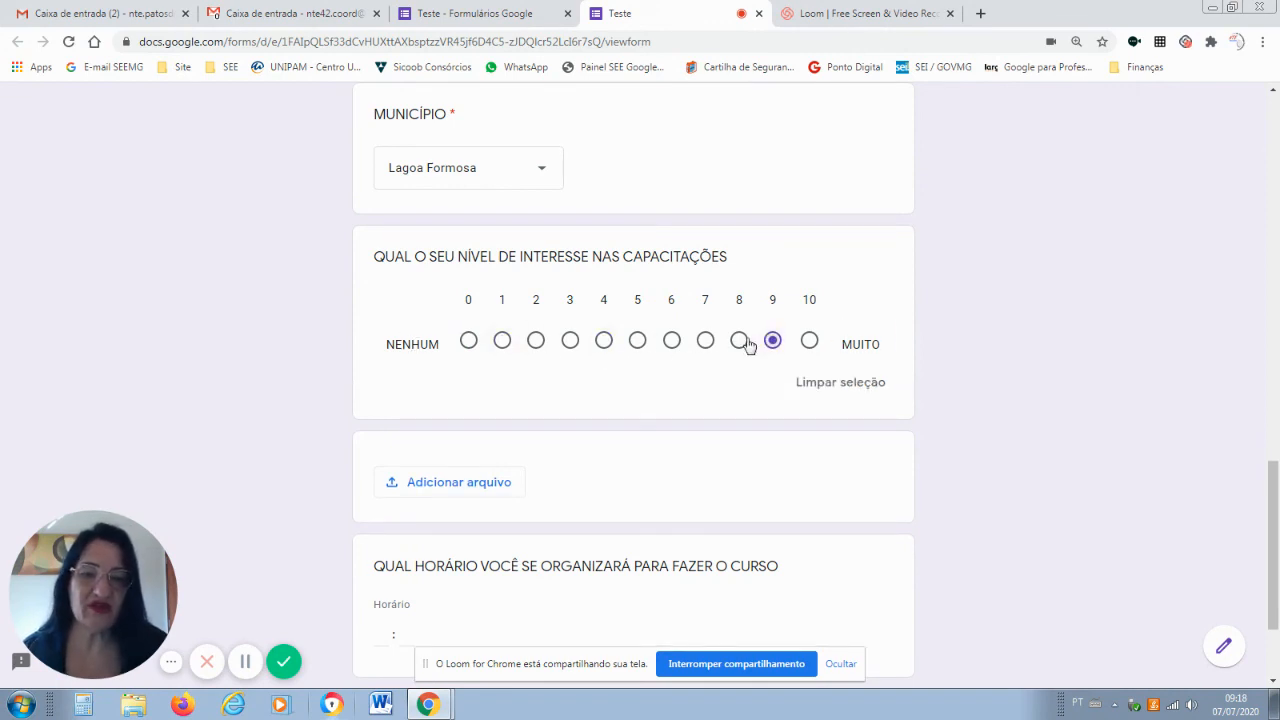
click(638, 342)
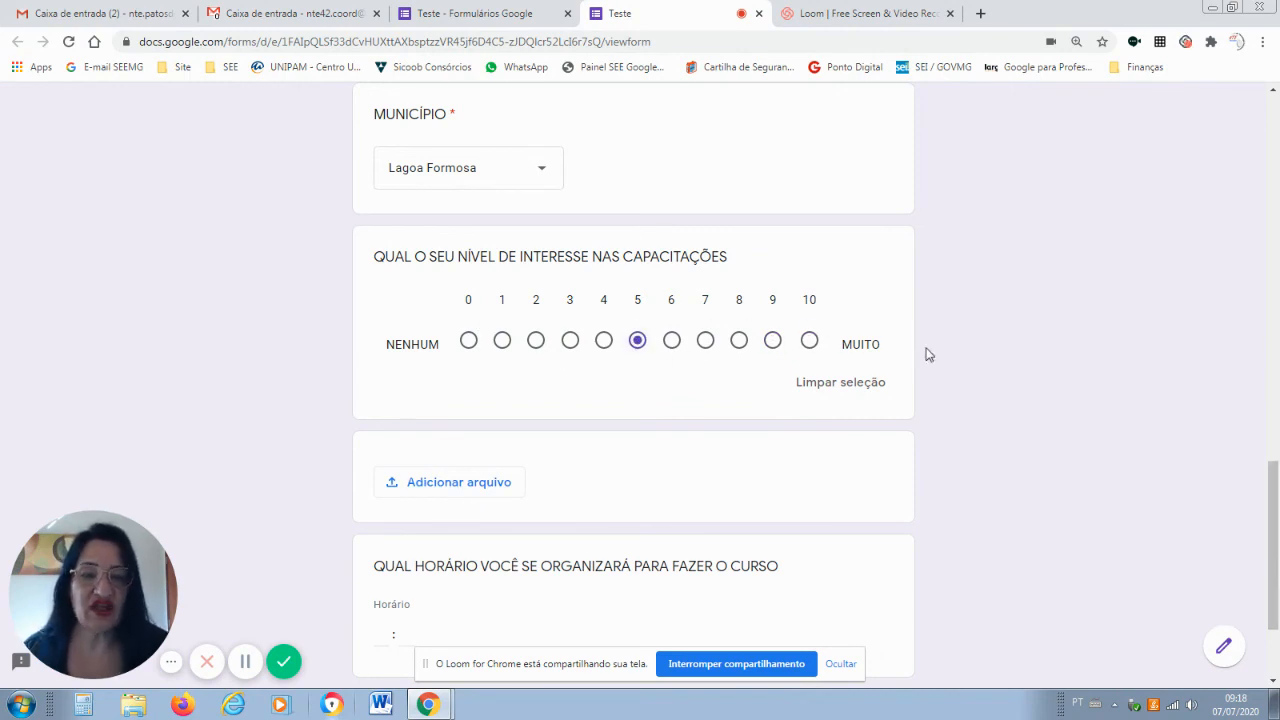
Enter 30 in the minutes of the Horário answer, making it 08:30.
scroll(1273, 517, down, 3)
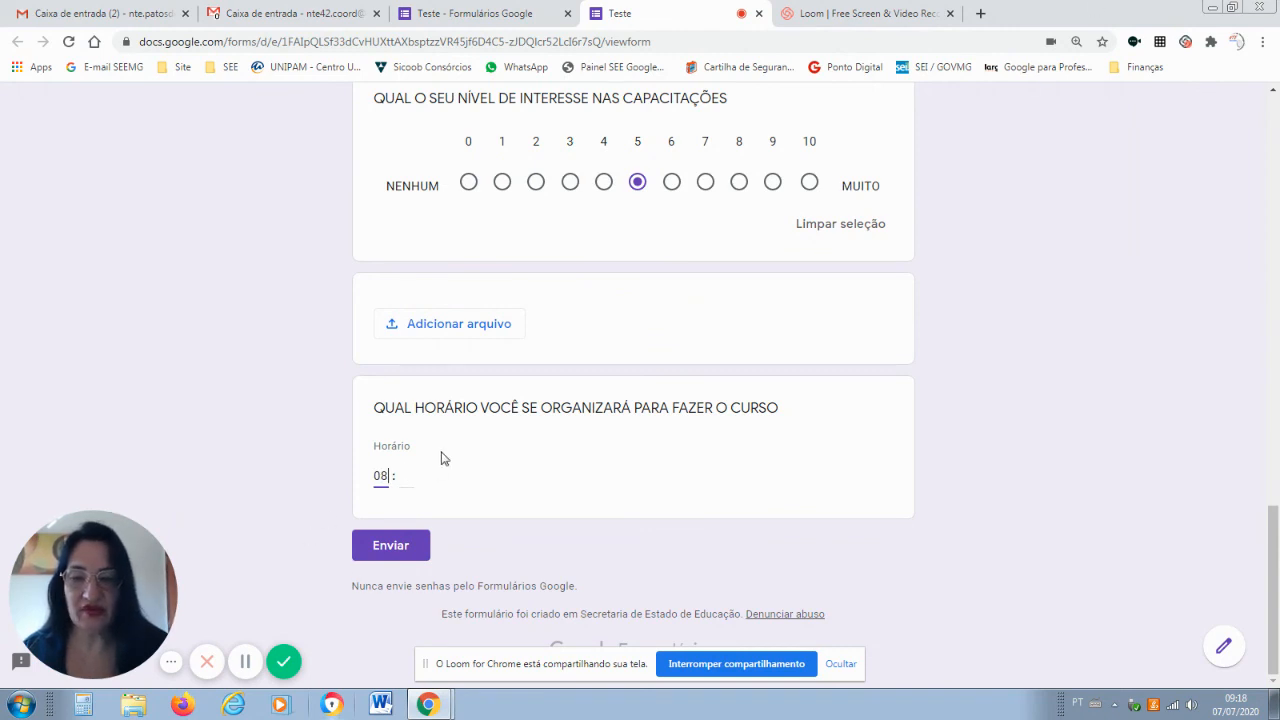
click(407, 479)
text(30)
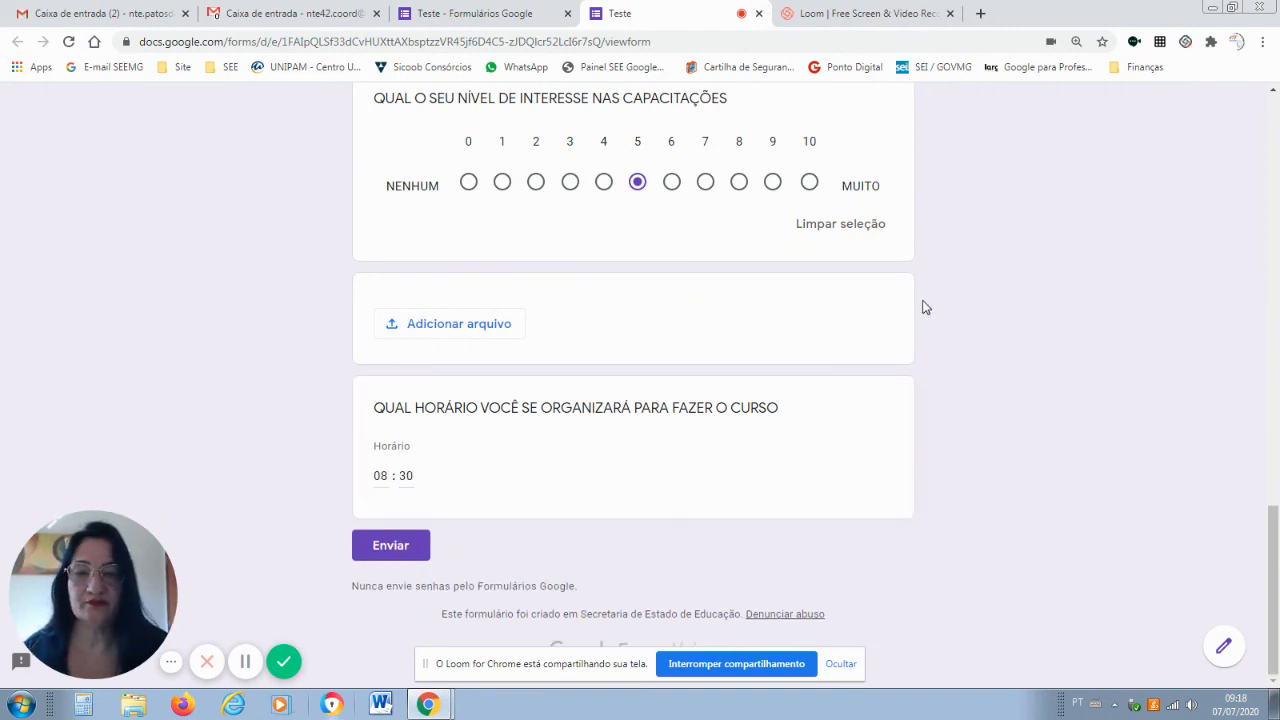
Upload COMO CRIAR UMA VÍDEO AULA NO LOOM.pptx from Downloads to the file-upload question.
click(509, 327)
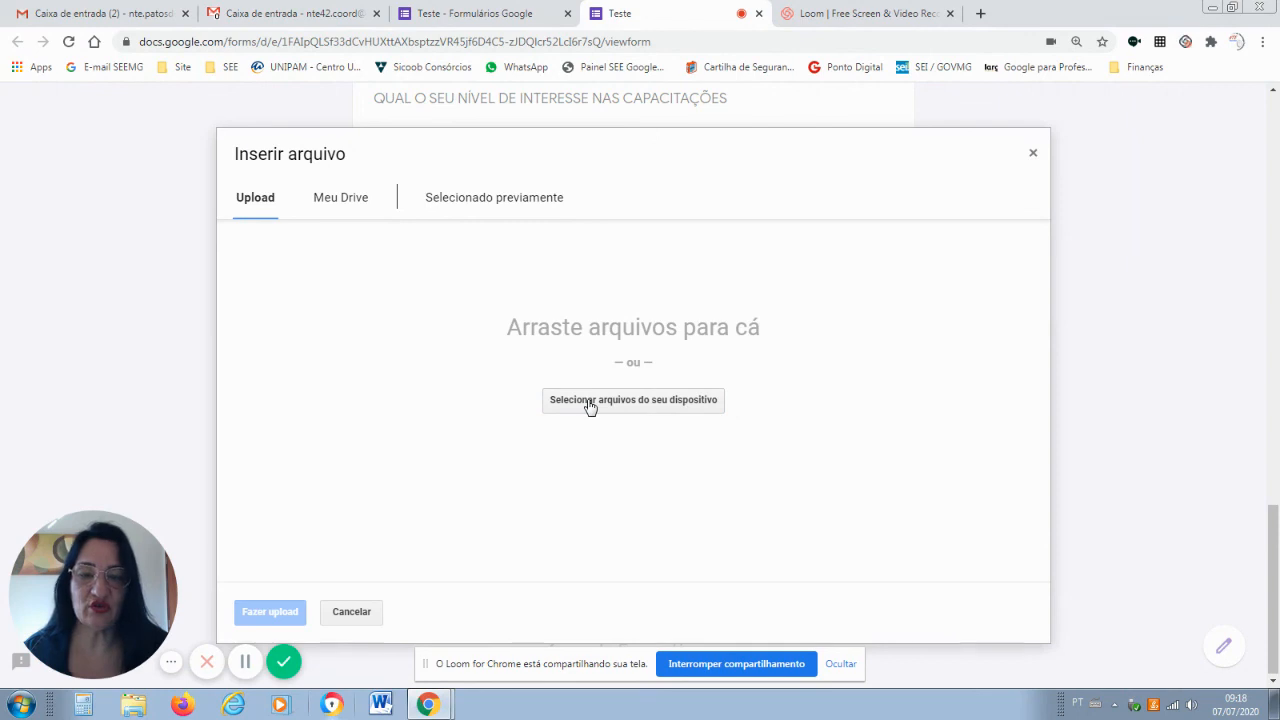
click(589, 404)
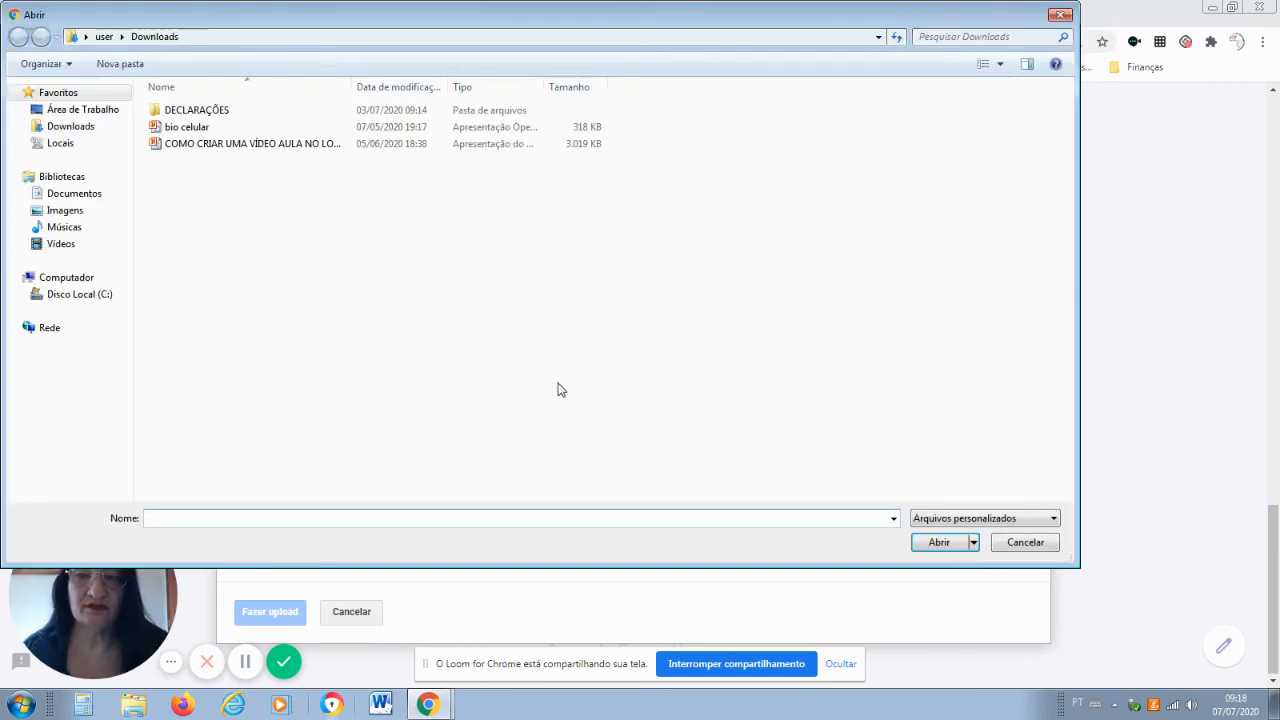
click(106, 113)
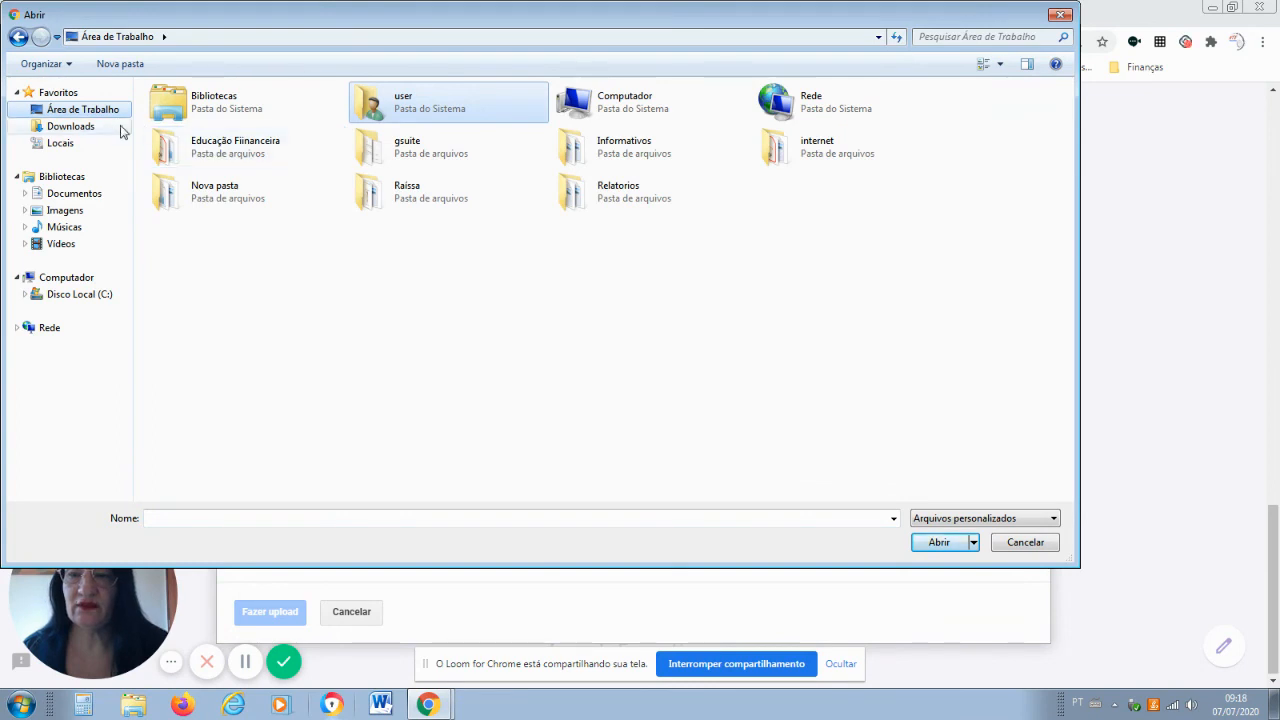
double_click(224, 150)
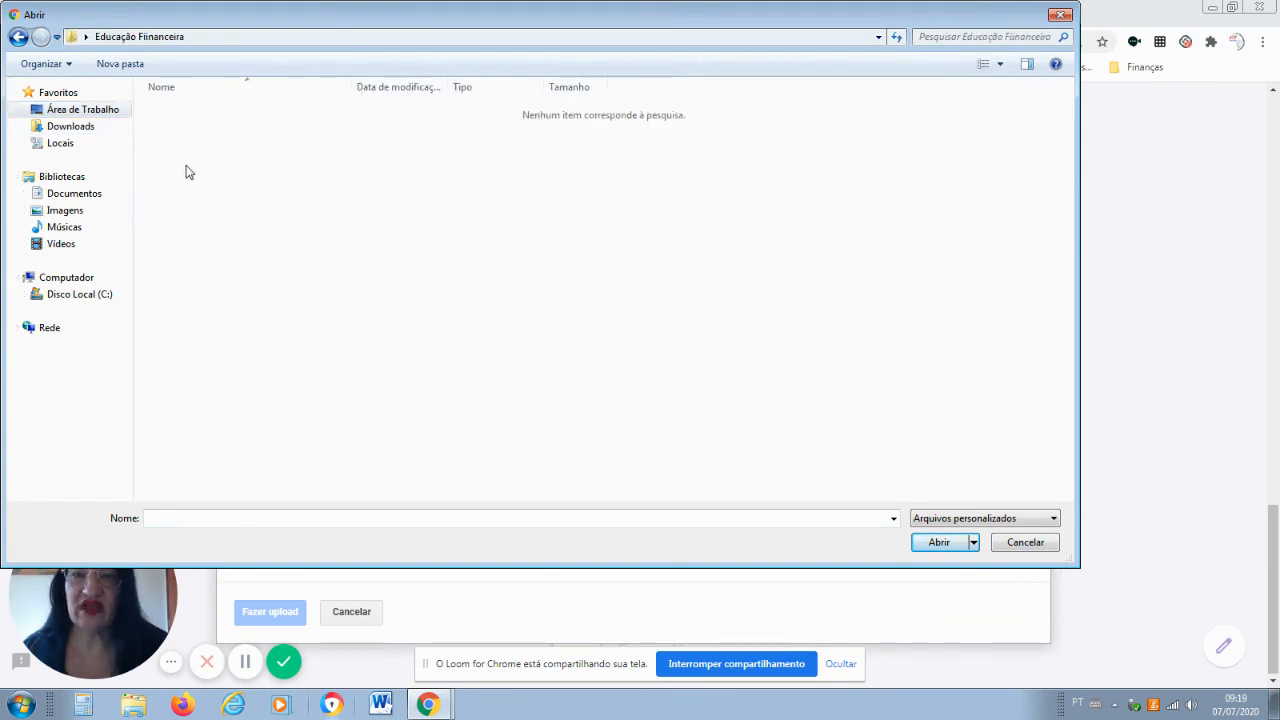
click(70, 126)
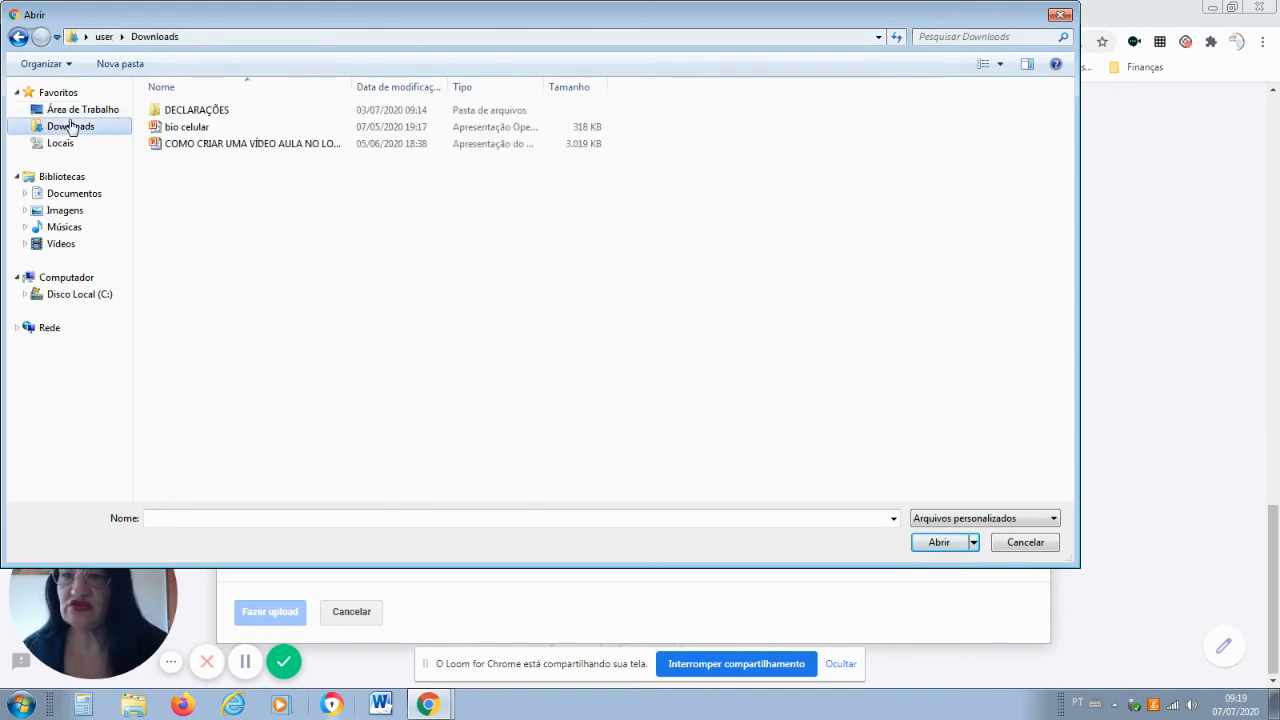
click(210, 150)
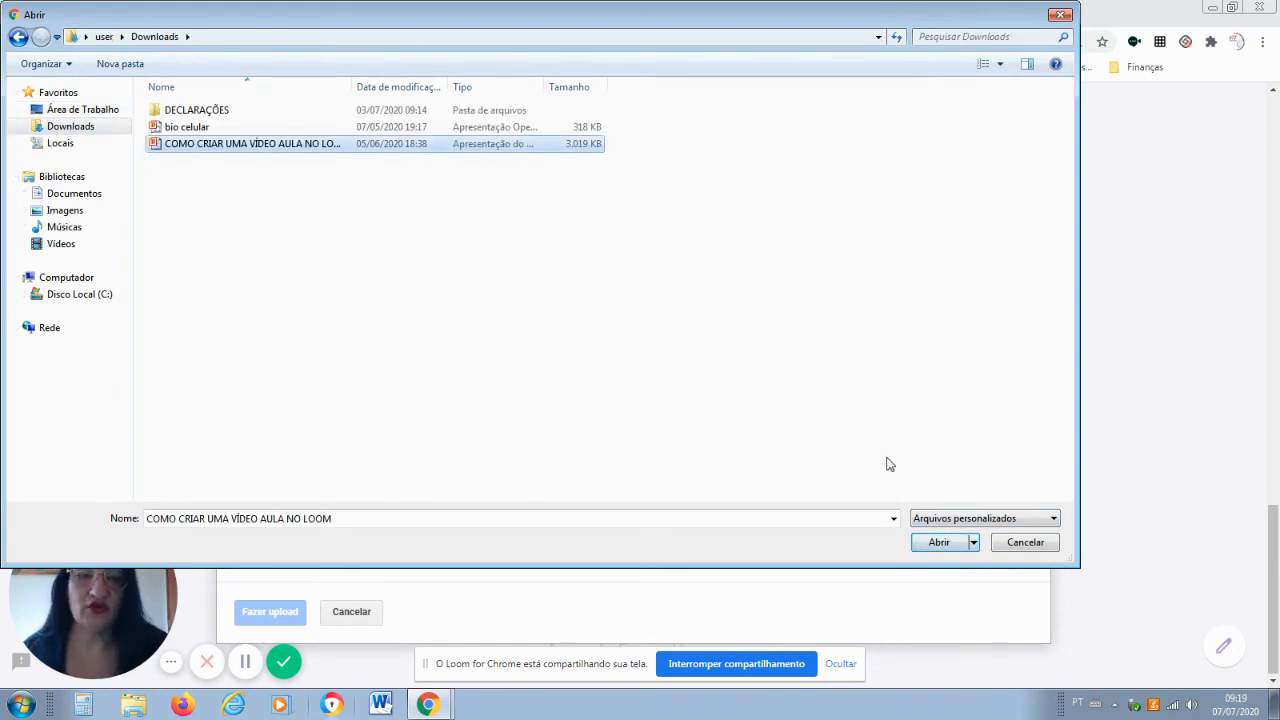
click(945, 545)
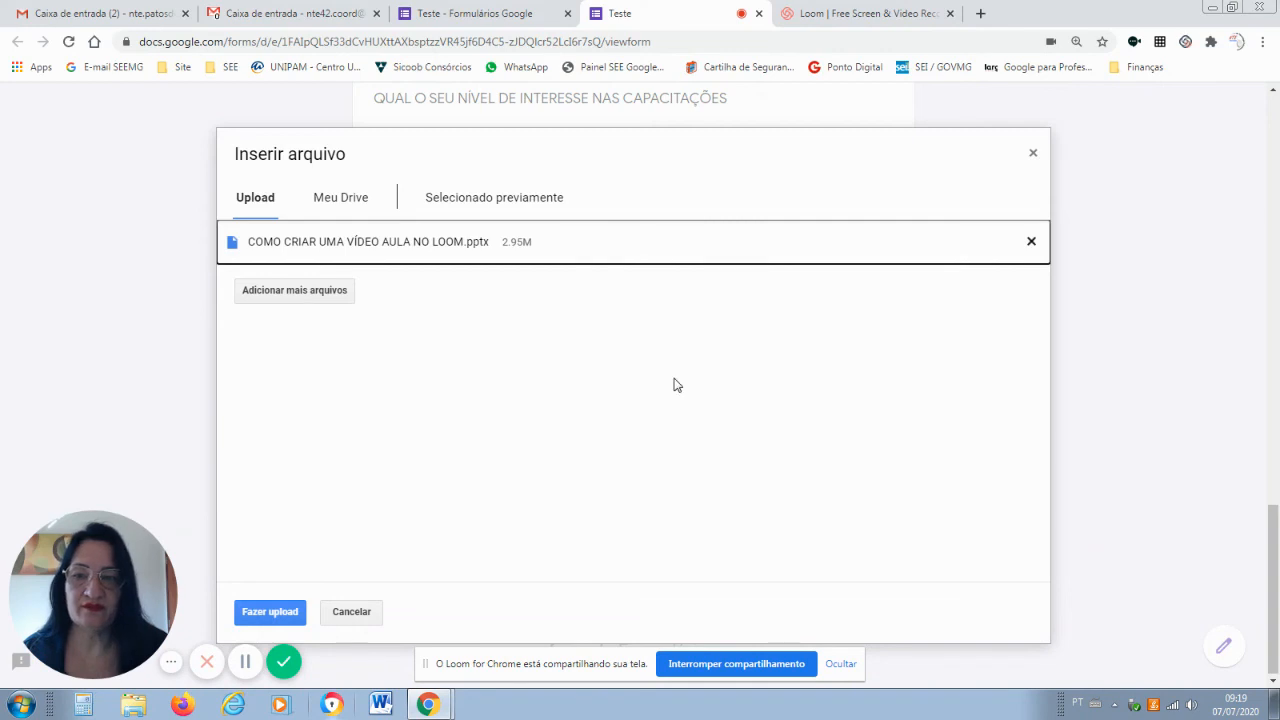
click(262, 611)
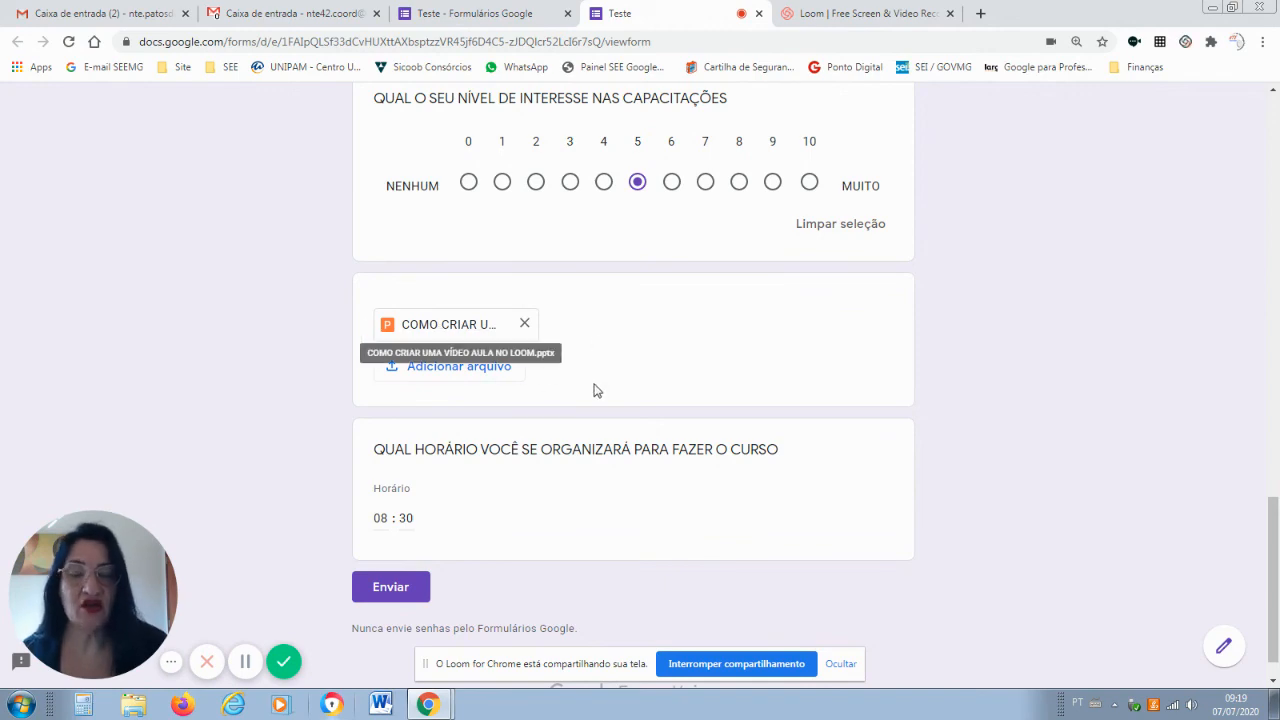
Scroll through the filled-in preview, then switch to the 'Teste - Formulários Google' editor tab.
drag(1278, 596, 1250, 135)
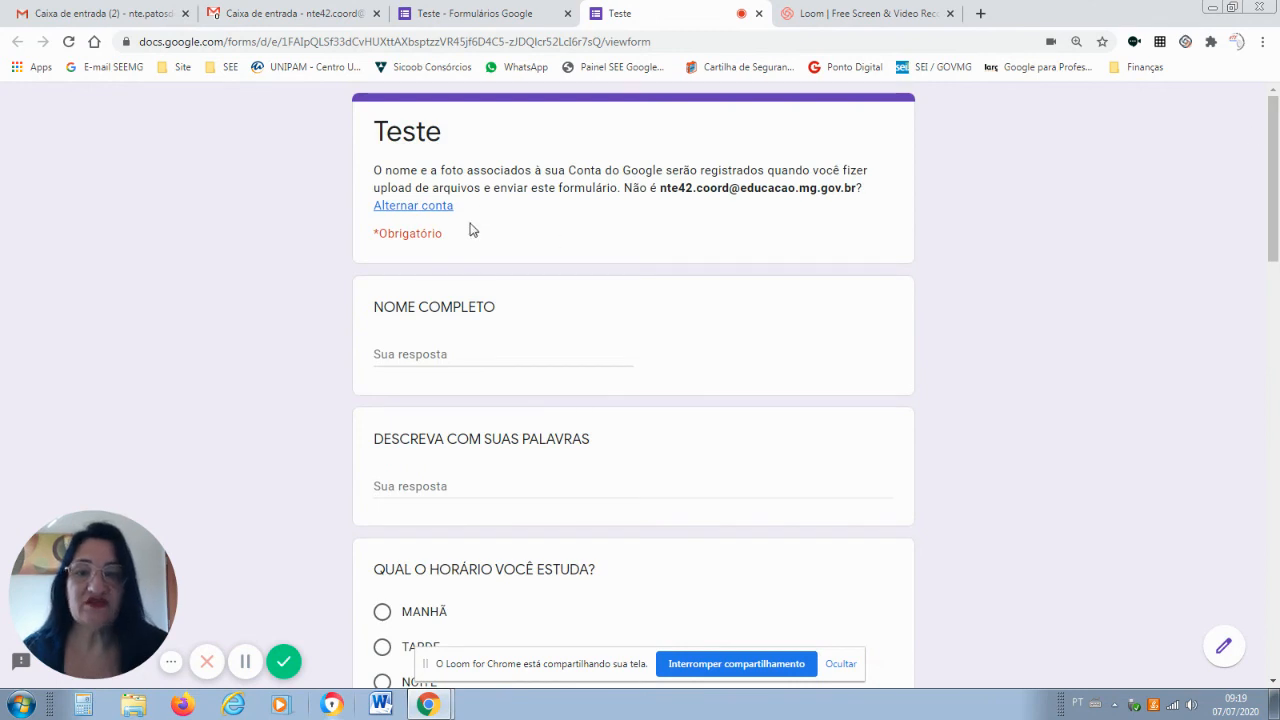
mouse_move(1277, 241)
mouse_down()
mouse_move(1276, 652)
mouse_move(1277, 262)
mouse_up()
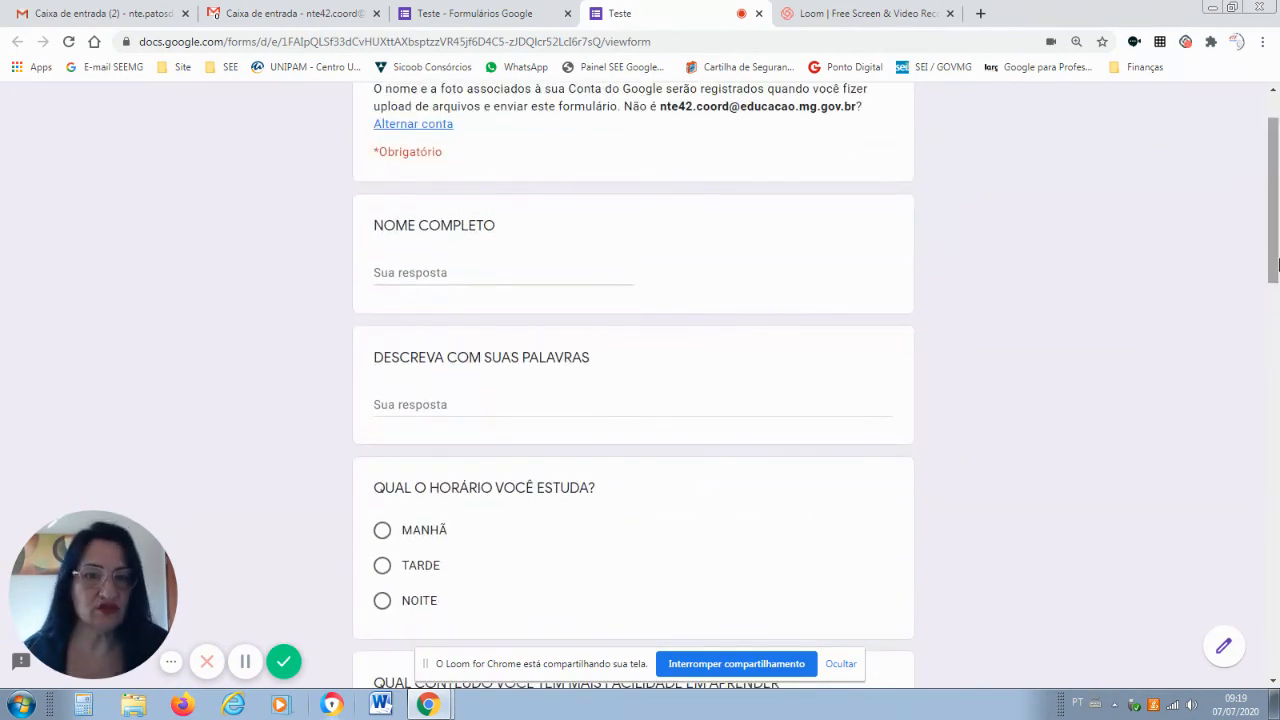
drag(1277, 247, 1276, 220)
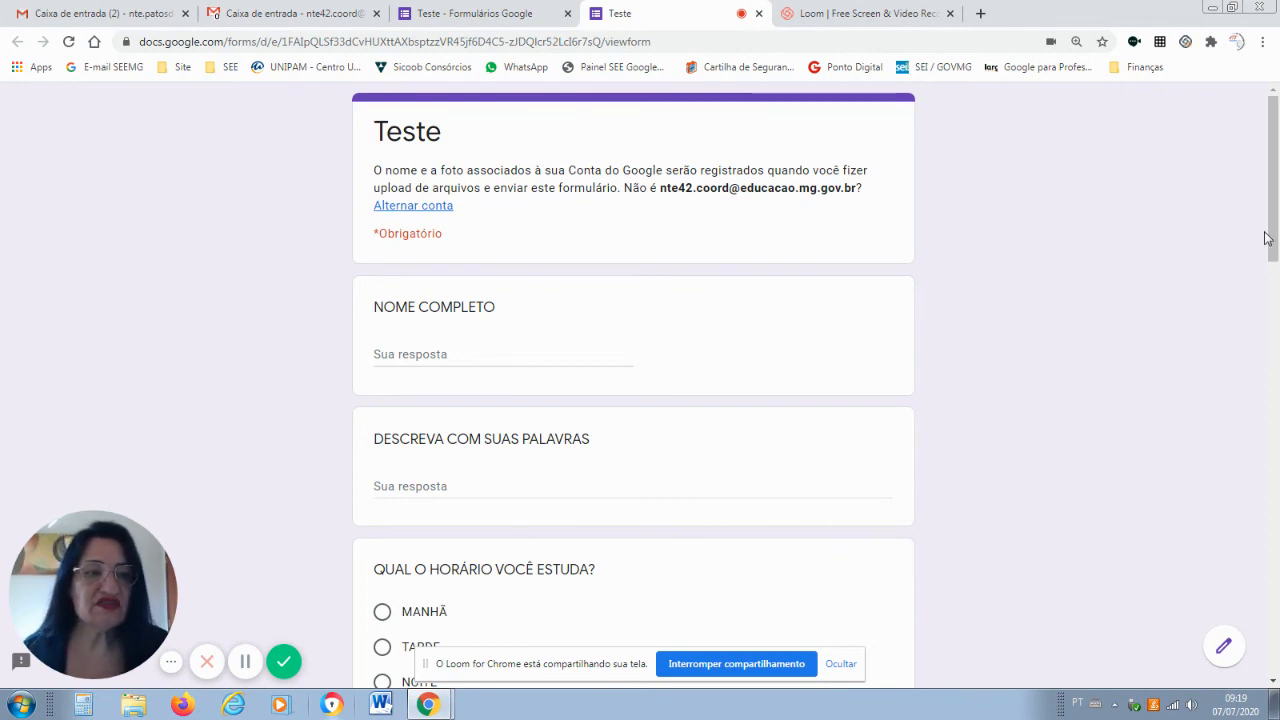
scroll(1265, 237, down, 3)
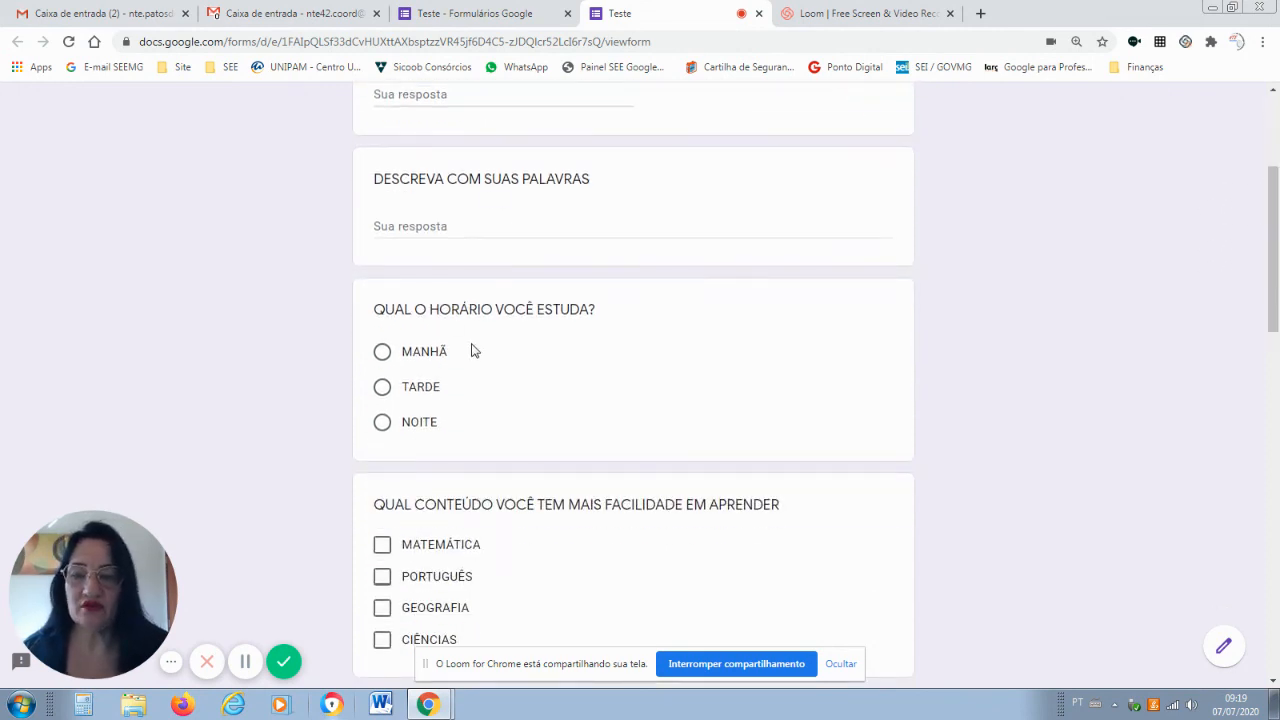
click(478, 15)
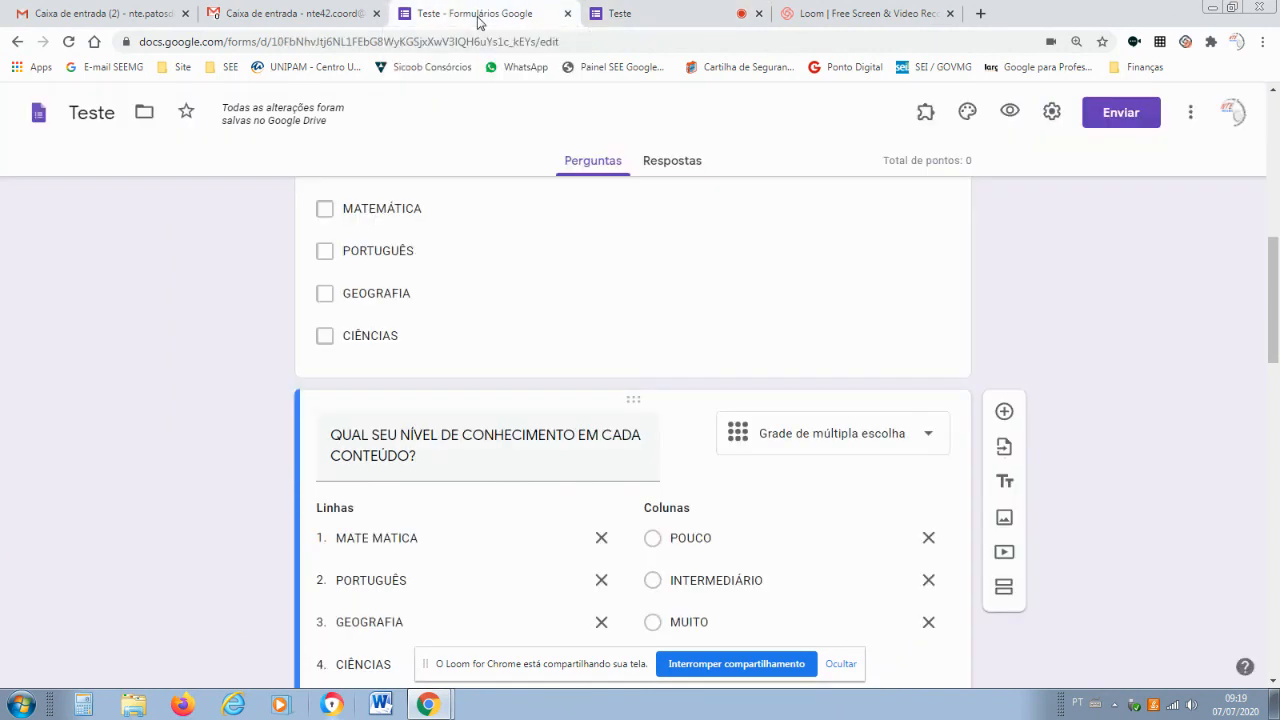